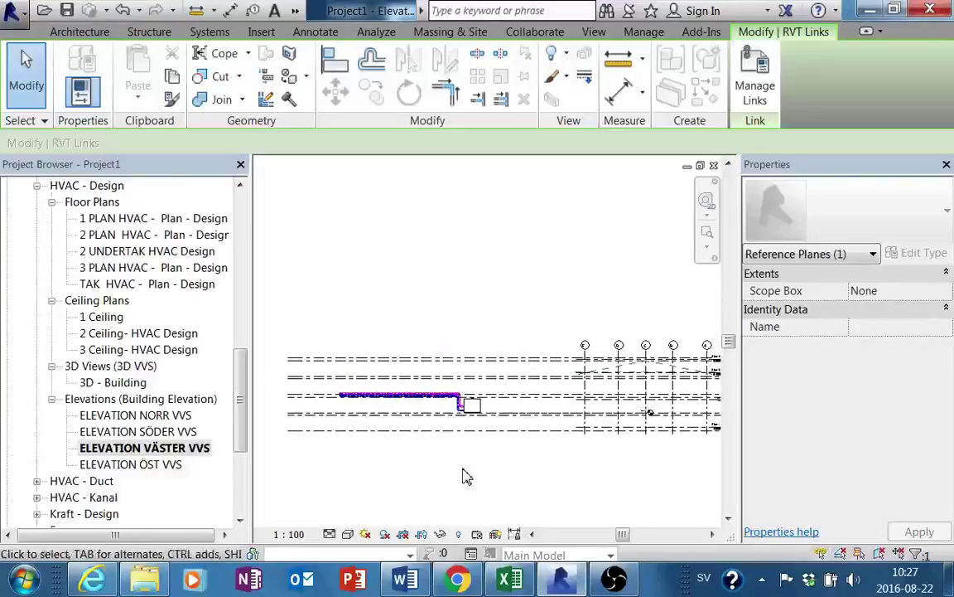
- Frame the duct elbow in the west elevation and pick return-air duct segments one by one
{"action": "scroll", "coordinate": [460, 448], "scroll_direction": "up", "scroll_amount": 2}
{"action": "middle_click_drag", "start_coordinate": [456, 425], "coordinate": [554, 405]}
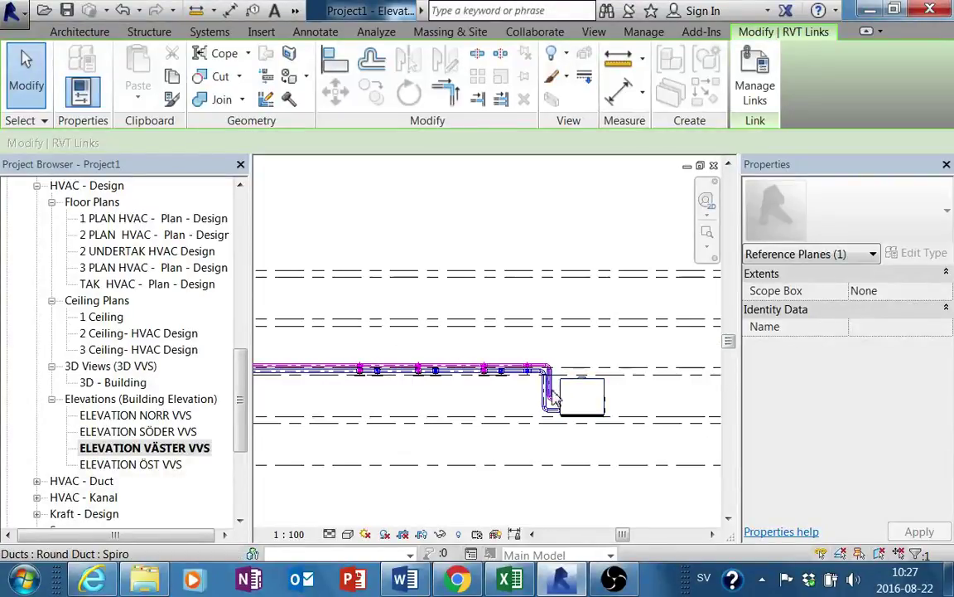
{"action": "scroll", "coordinate": [557, 396], "scroll_direction": "up", "scroll_amount": 2}
{"action": "scroll", "coordinate": [538, 390], "scroll_direction": "up", "scroll_amount": 2}
{"action": "scroll", "coordinate": [540, 338], "scroll_direction": "up", "scroll_amount": 1}
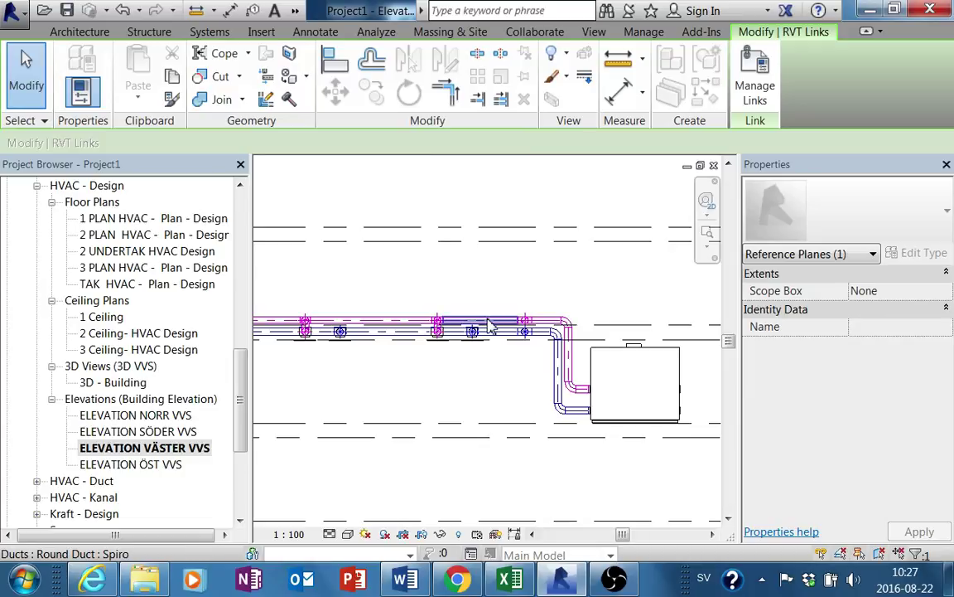
{"action": "scroll", "coordinate": [488, 328], "scroll_direction": "down", "scroll_amount": 2}
{"action": "mouse_move", "coordinate": [445, 347]}
{"action": "middle_mouse_down"}
{"action": "mouse_move", "coordinate": [554, 405]}
{"action": "mouse_move", "coordinate": [419, 371]}
{"action": "mouse_move", "coordinate": [449, 355]}
{"action": "middle_mouse_up"}
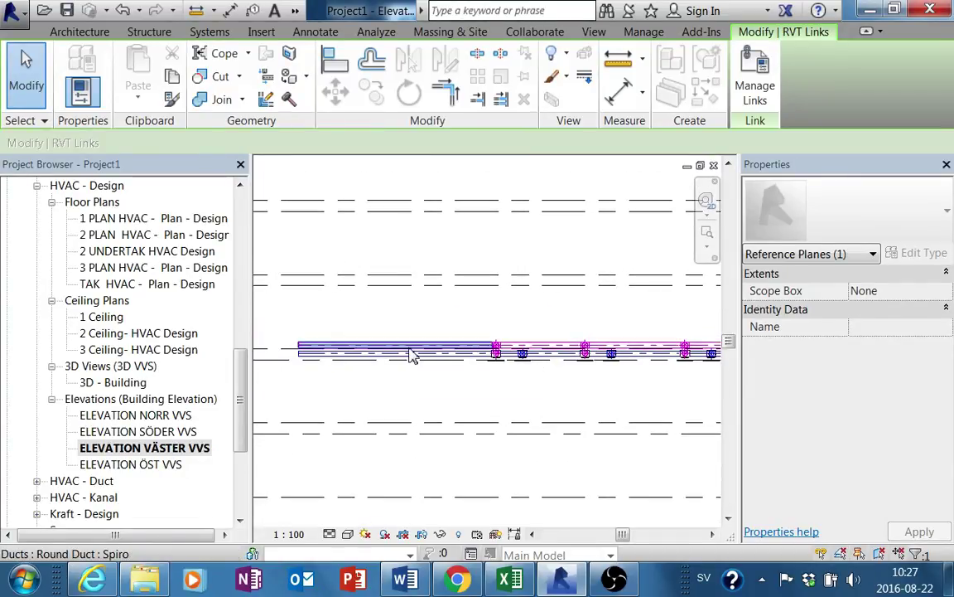
{"action": "left_click", "coordinate": [415, 366]}
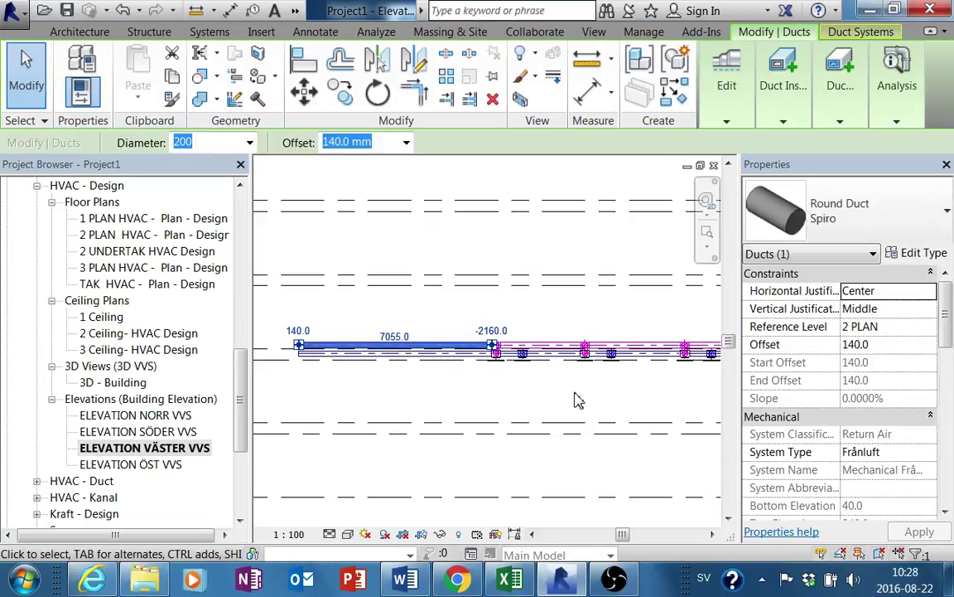
{"action": "middle_click_drag", "start_coordinate": [545, 374], "coordinate": [509, 346]}
{"action": "left_click", "coordinate": [575, 335], "text": "ctrl"}
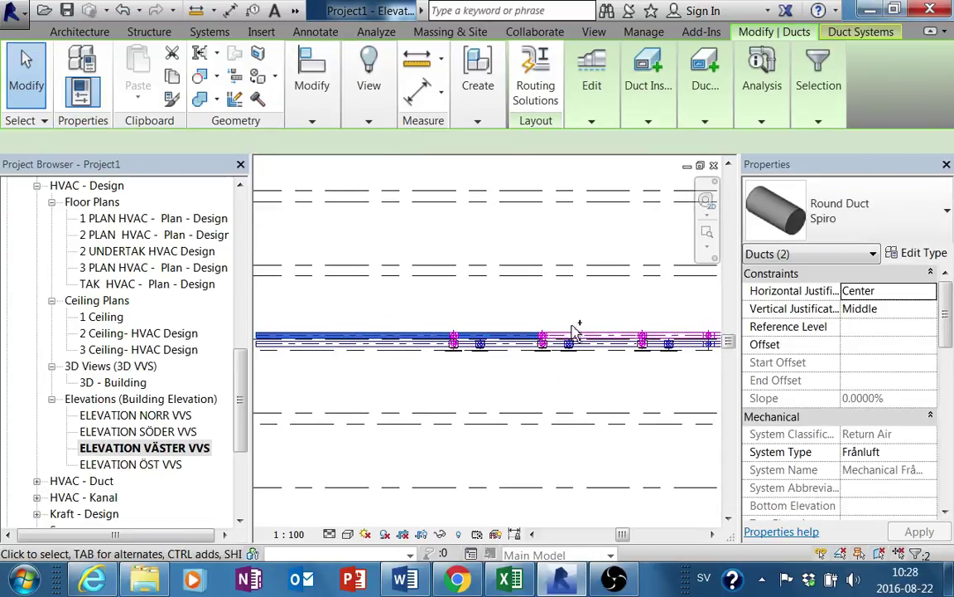
{"action": "middle_click_drag", "start_coordinate": [705, 381], "coordinate": [633, 366]}
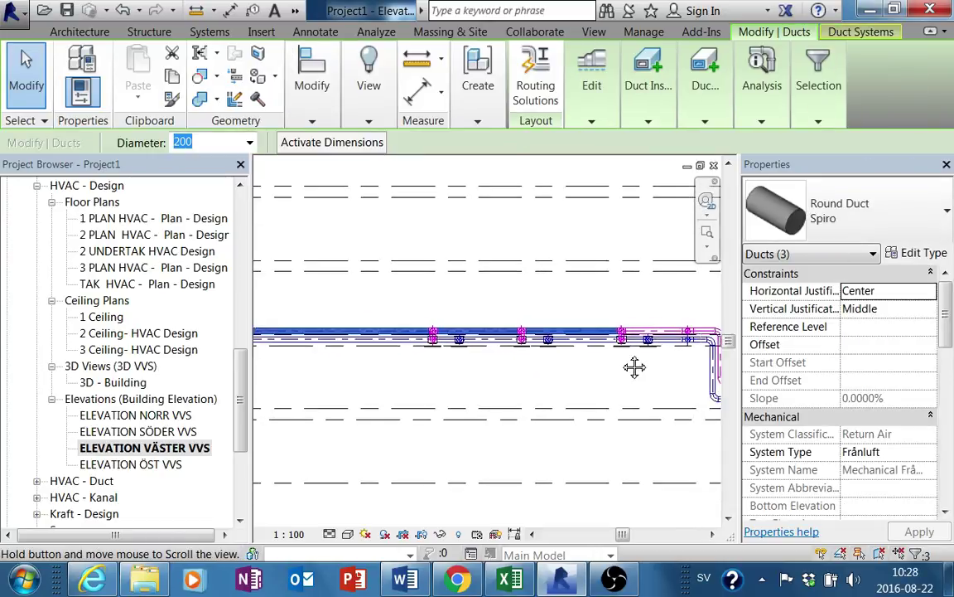
{"action": "left_click", "coordinate": [630, 324], "text": "ctrl"}
{"action": "middle_click_drag", "start_coordinate": [570, 396], "coordinate": [733, 398]}
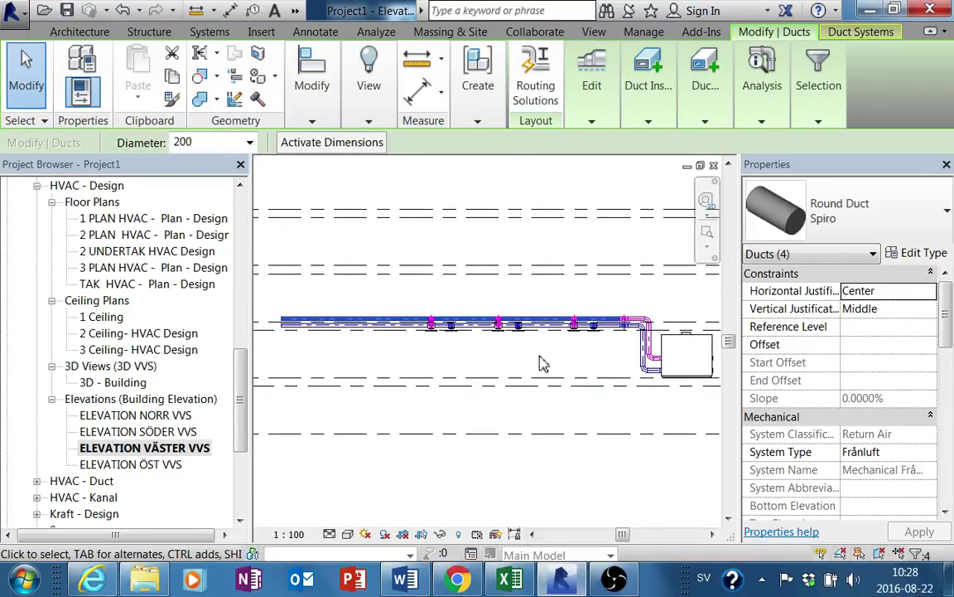
{"action": "scroll", "coordinate": [538, 356], "scroll_direction": "up", "scroll_amount": 2}
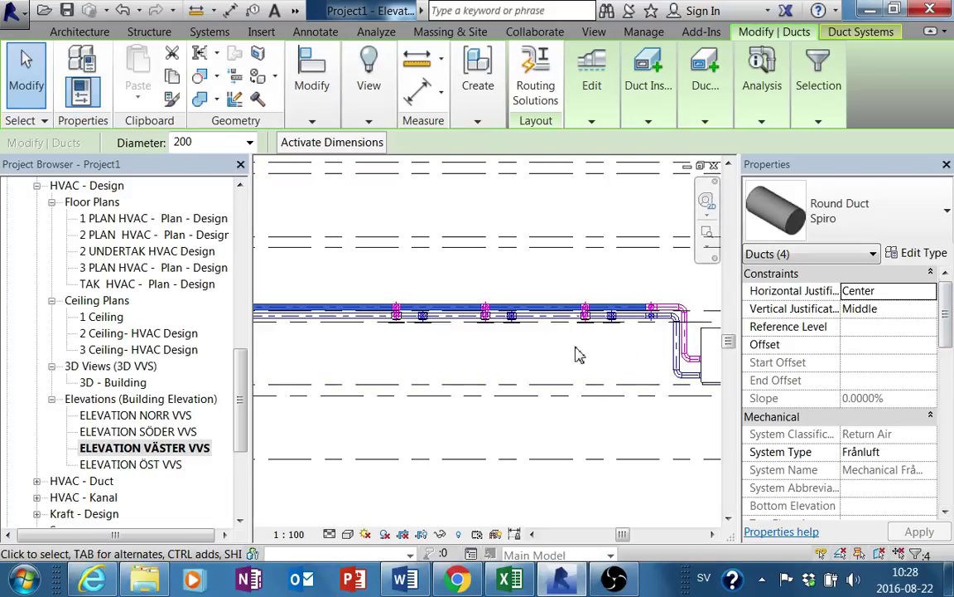
- Check the duct segment offsets, then select all four horizontal return-air ducts together
{"action": "left_click", "coordinate": [518, 312]}
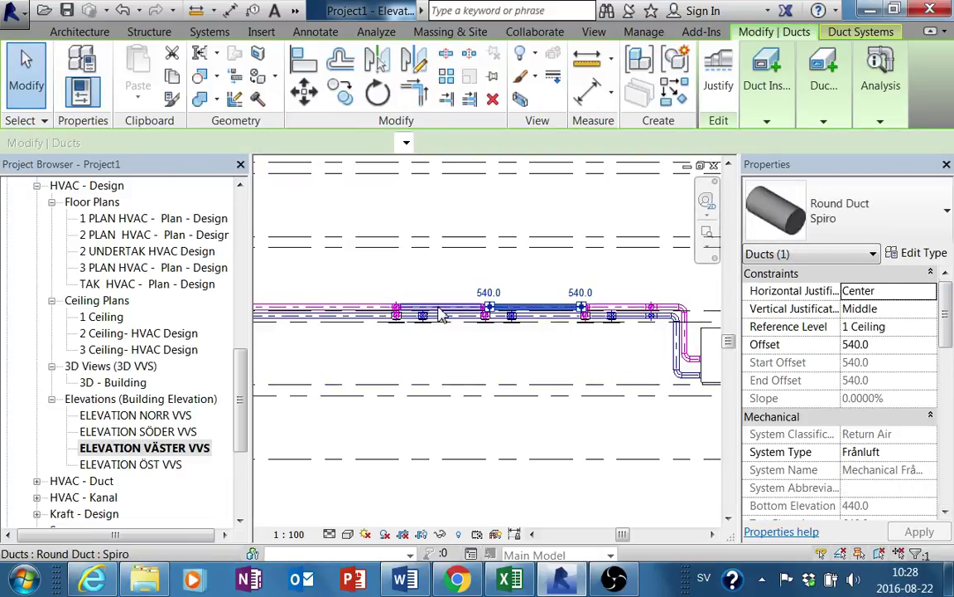
{"action": "left_click", "coordinate": [449, 313]}
{"action": "left_click", "coordinate": [348, 311], "text": "ctrl"}
{"action": "left_click", "coordinate": [524, 305]}
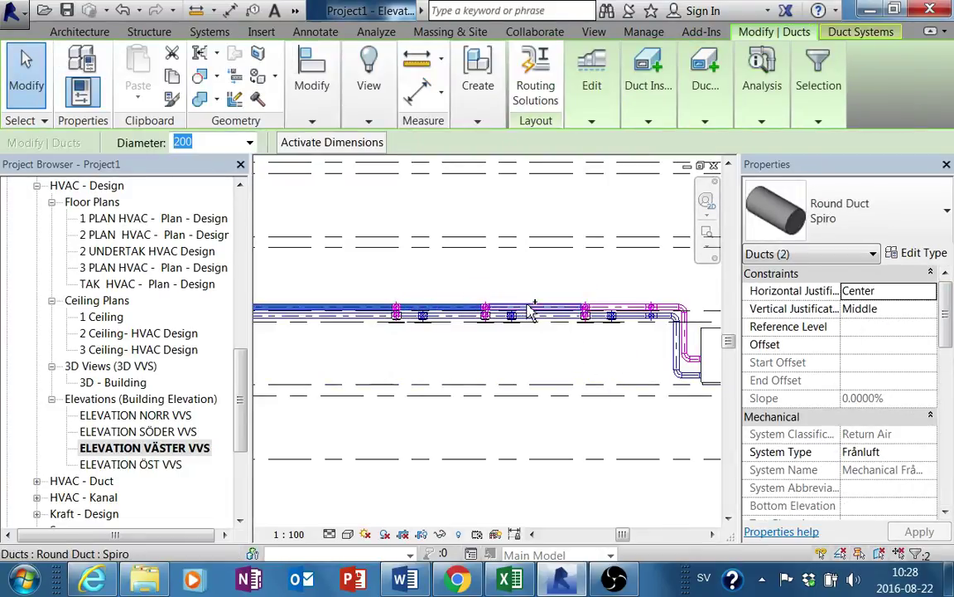
{"action": "left_click", "coordinate": [362, 311]}
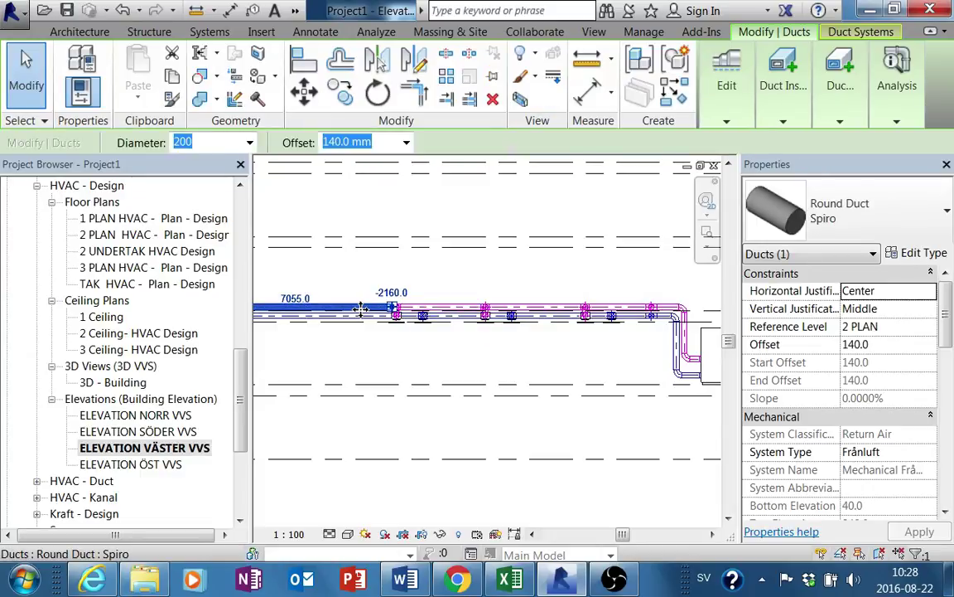
{"action": "middle_click_drag", "start_coordinate": [487, 346], "coordinate": [494, 341]}
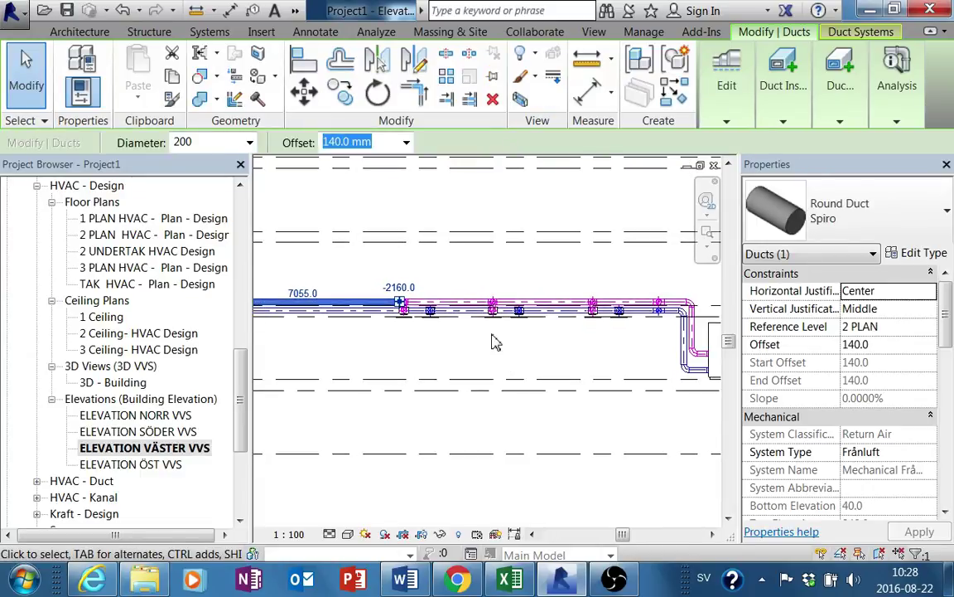
{"action": "left_click", "coordinate": [468, 296]}
{"action": "left_click", "coordinate": [469, 304]}
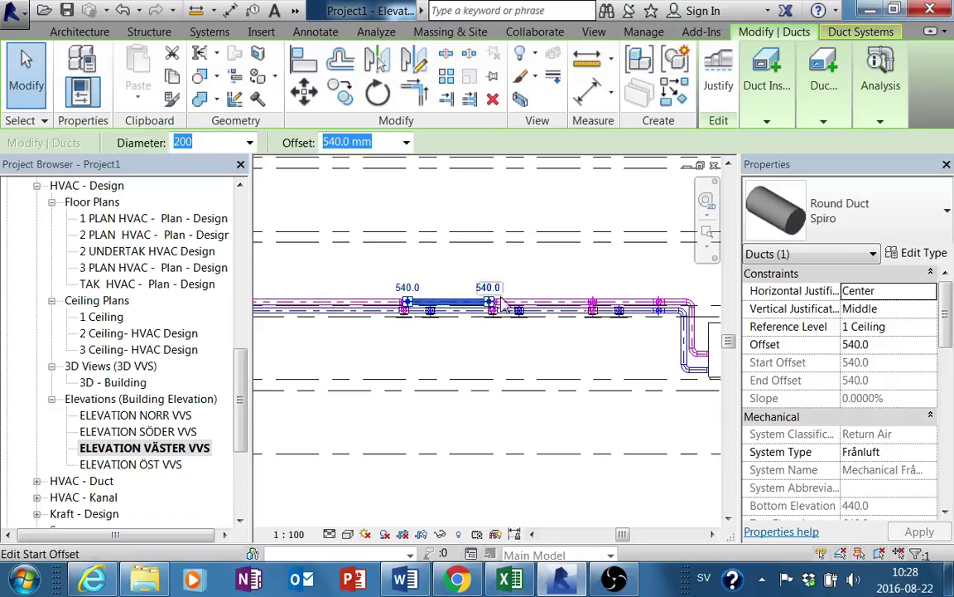
{"action": "left_click", "coordinate": [367, 311]}
{"action": "left_click", "coordinate": [464, 305], "text": "ctrl"}
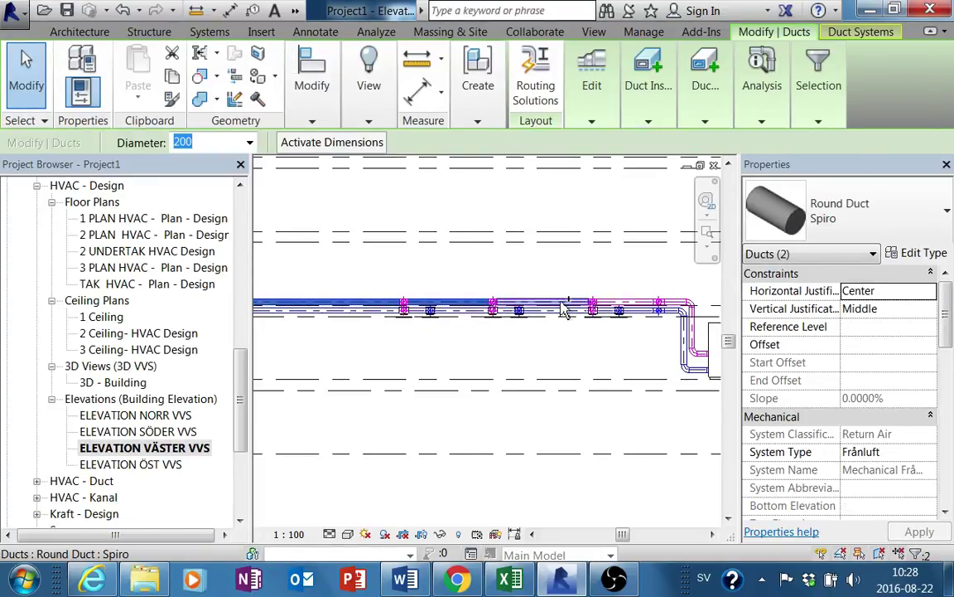
{"action": "left_click", "coordinate": [592, 305], "text": "ctrl"}
{"action": "left_click", "coordinate": [660, 305], "text": "ctrl"}
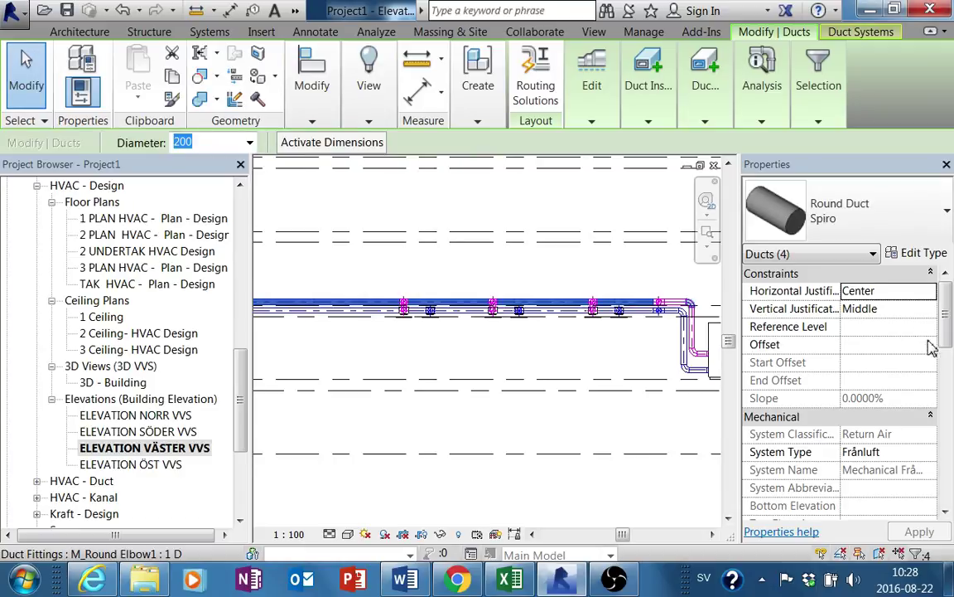
- Set the four return-air ducts' Reference Level to 1 Ceiling, giving 540.0 offset
{"action": "left_click", "coordinate": [912, 326]}
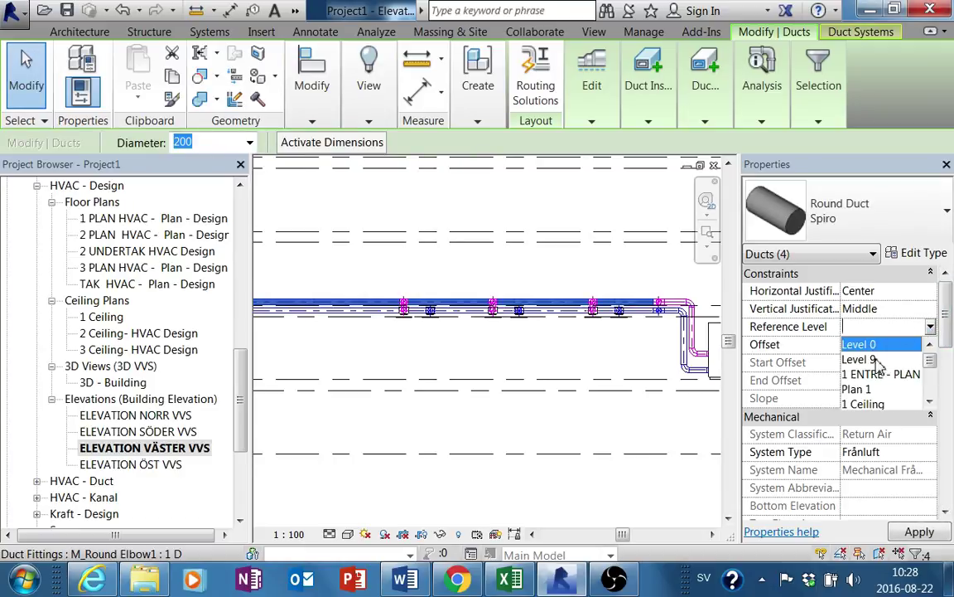
{"action": "left_click", "coordinate": [866, 404]}
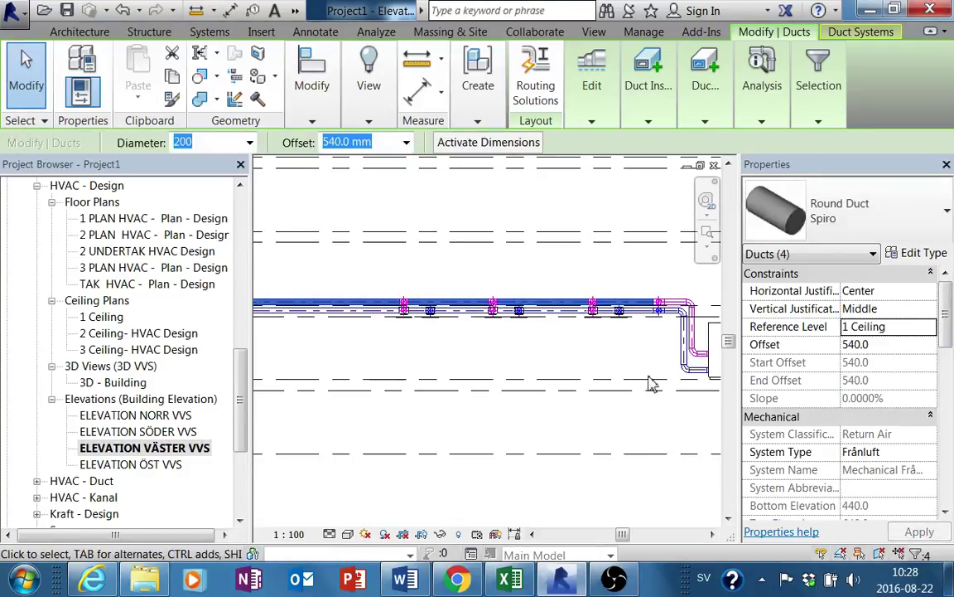
{"action": "scroll", "coordinate": [603, 355], "scroll_direction": "down", "scroll_amount": 2}
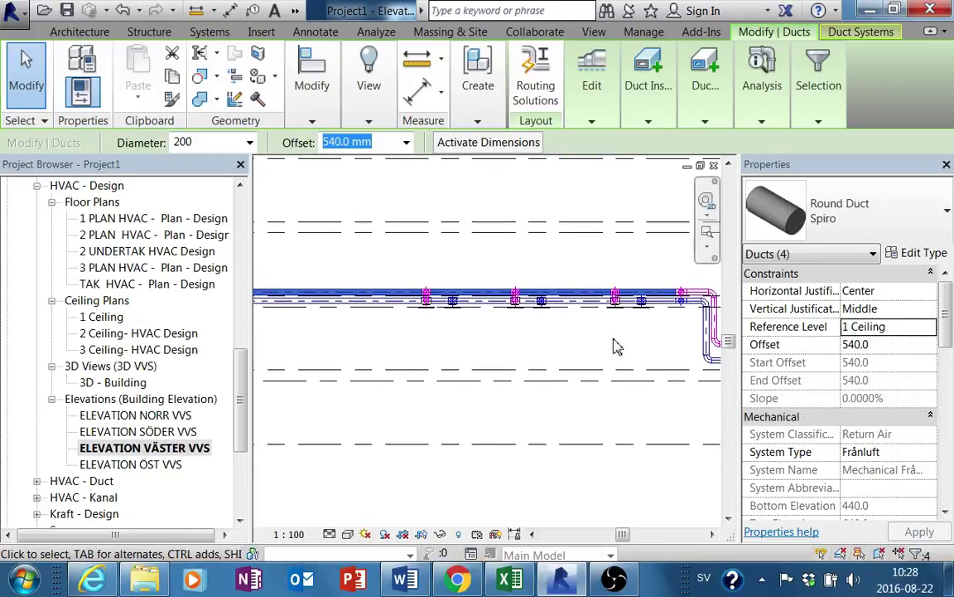
{"action": "scroll", "coordinate": [417, 323], "scroll_direction": "up", "scroll_amount": 1}
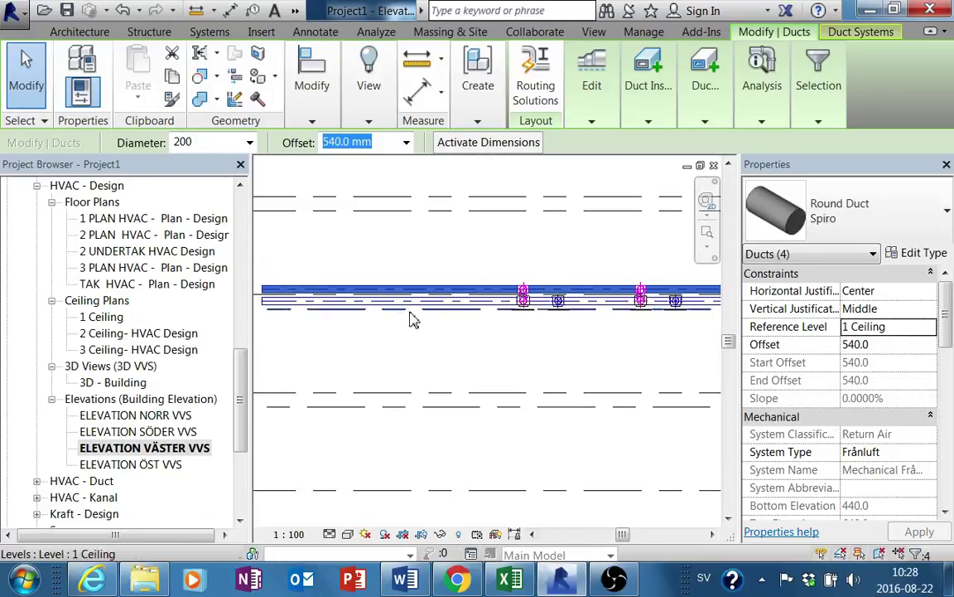
{"action": "scroll", "coordinate": [414, 315], "scroll_direction": "up", "scroll_amount": 1}
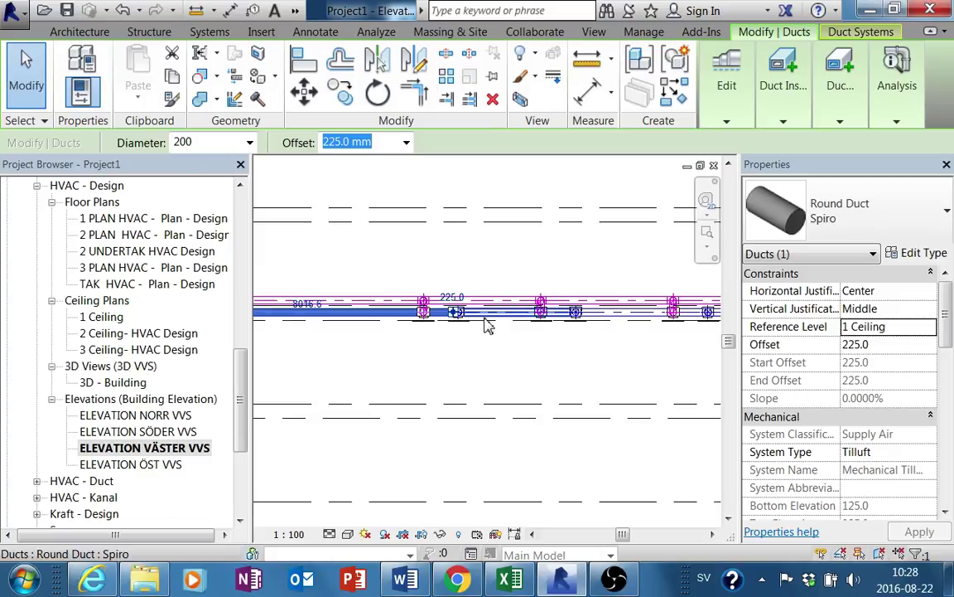
- Move the two supply-air ducts beside the elbow from 2 PLAN to 1 Ceiling at 225.0 offset
{"action": "left_click", "coordinate": [541, 315]}
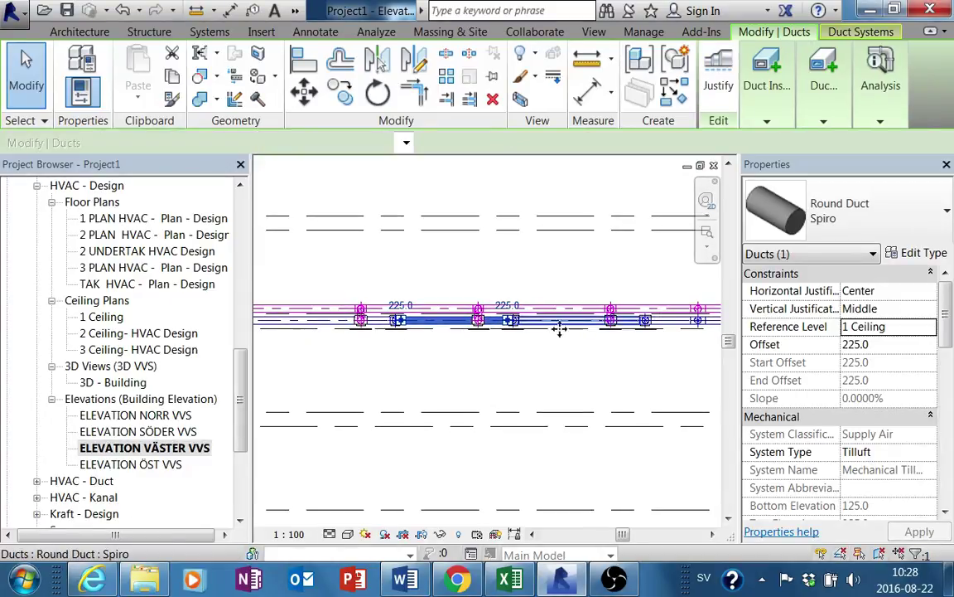
{"action": "mouse_move", "coordinate": [558, 331]}
{"action": "middle_mouse_down"}
{"action": "mouse_move", "coordinate": [602, 388]}
{"action": "mouse_move", "coordinate": [503, 391]}
{"action": "middle_mouse_up"}
{"action": "left_click", "coordinate": [580, 332]}
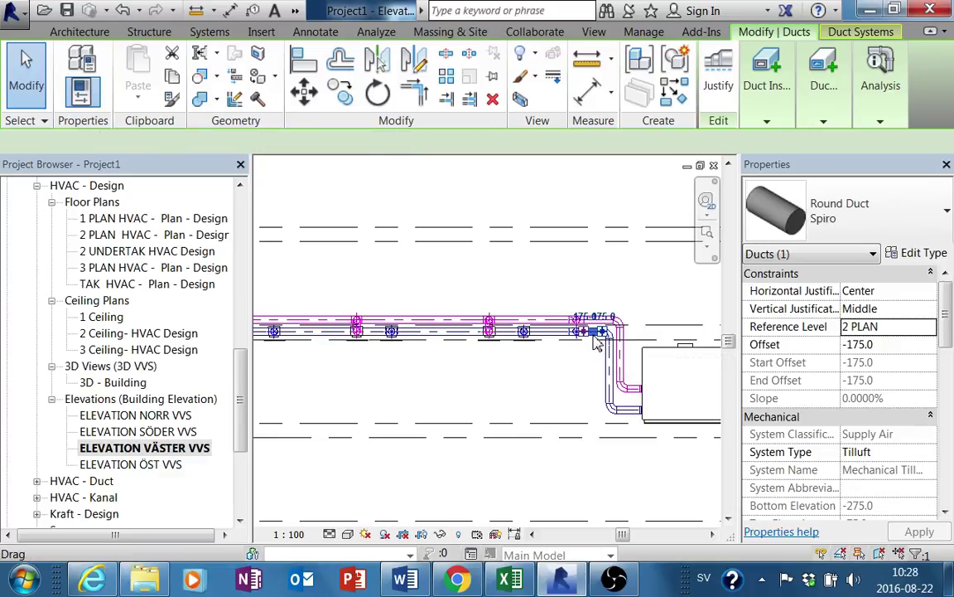
{"action": "left_click", "coordinate": [543, 330], "text": "ctrl"}
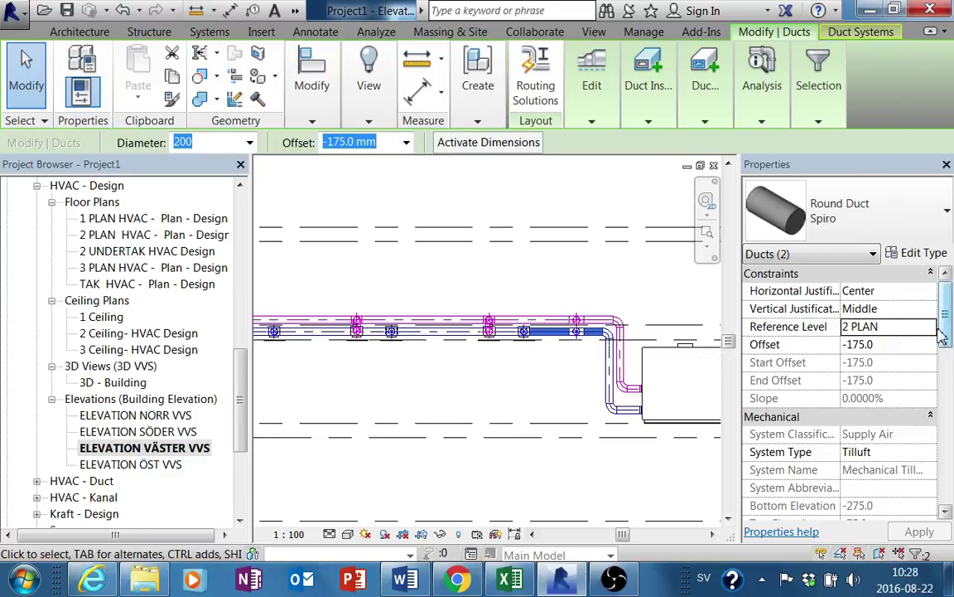
{"action": "left_click", "coordinate": [930, 329]}
{"action": "left_click", "coordinate": [886, 376]}
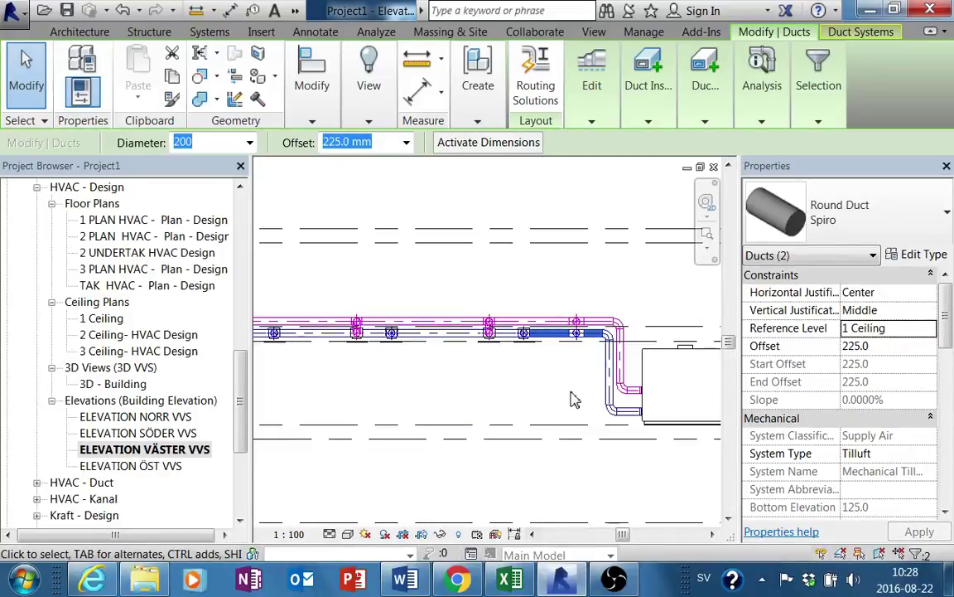
{"action": "middle_click_drag", "start_coordinate": [572, 413], "coordinate": [547, 399]}
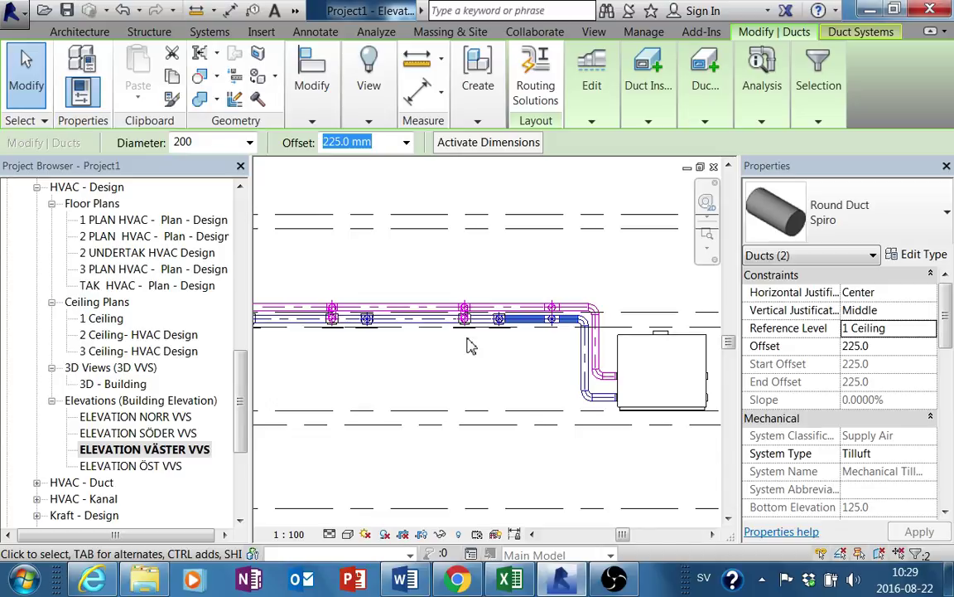
{"action": "scroll", "coordinate": [447, 380], "scroll_direction": "down", "scroll_amount": 2}
{"action": "scroll", "coordinate": [411, 410], "scroll_direction": "down", "scroll_amount": 2}
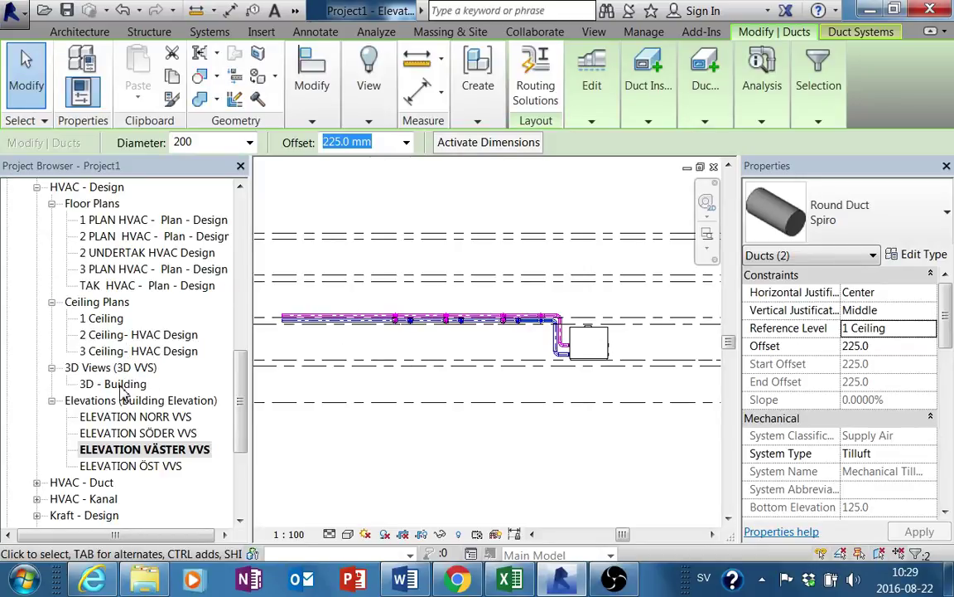
- Switch to the 3D - Building view and clear the duct selection
{"action": "double_click", "coordinate": [121, 388]}
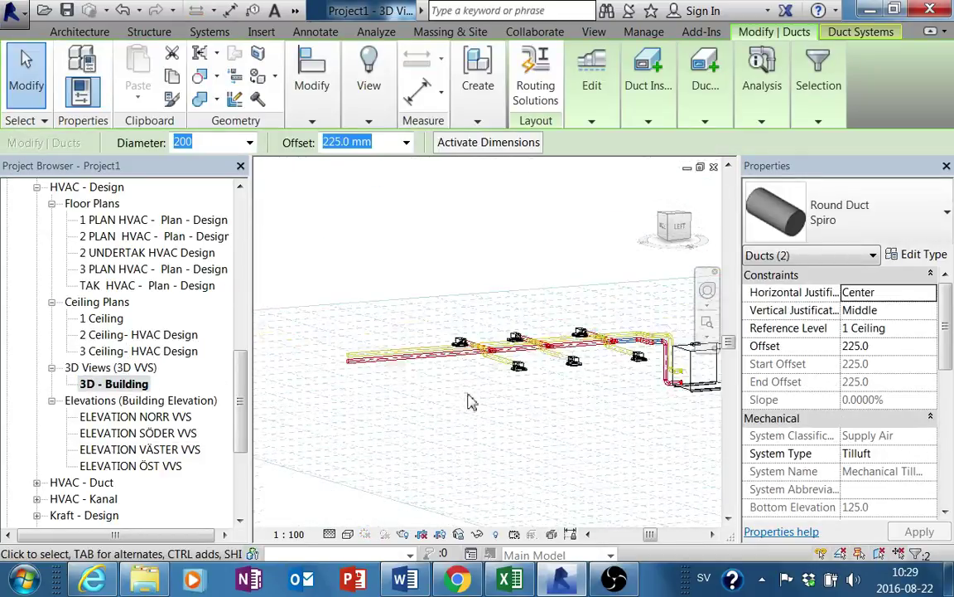
{"action": "mouse_move", "coordinate": [488, 426]}
{"action": "middle_mouse_down", "text": "shift"}
{"action": "mouse_move", "coordinate": [469, 470]}
{"action": "mouse_move", "coordinate": [455, 443]}
{"action": "middle_mouse_up", "text": "shift"}
{"action": "left_click", "coordinate": [455, 443]}
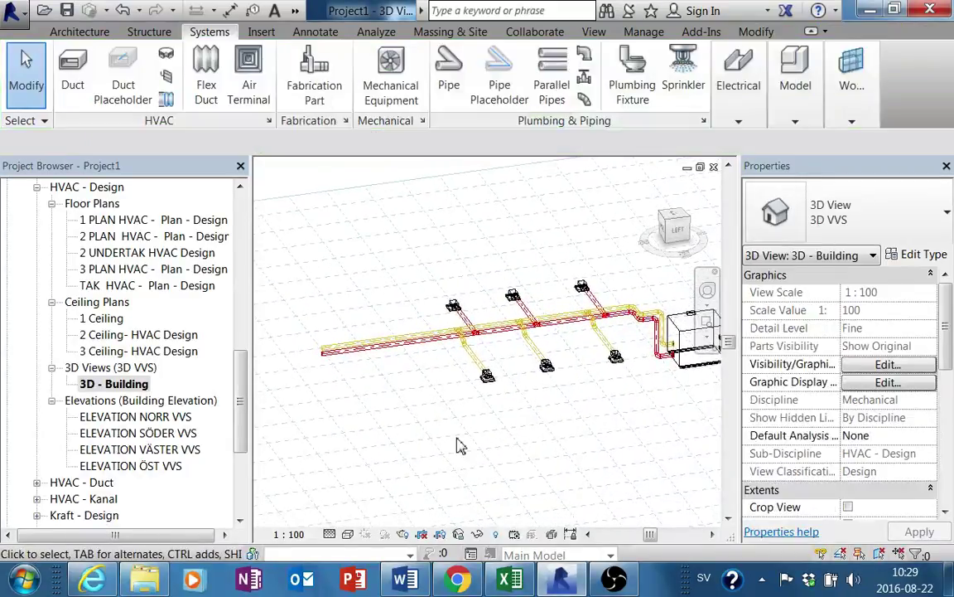
- Place a SWEGON Pelican CS 250-600 terminal on the Level : 1 Ceiling work plane at the duct extension
{"action": "left_click", "coordinate": [247, 51]}
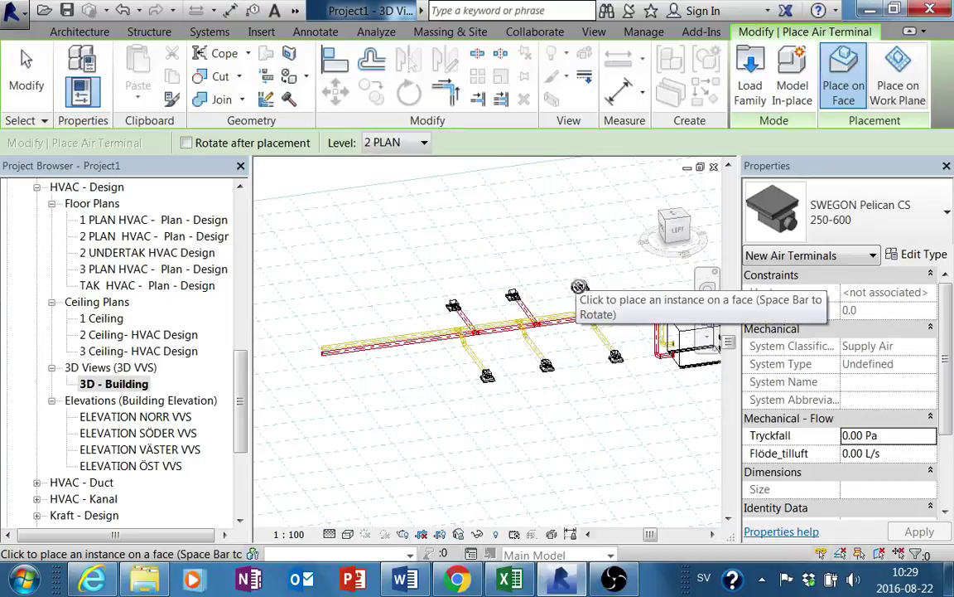
{"action": "mouse_move", "coordinate": [636, 277]}
{"action": "middle_mouse_down", "text": "shift"}
{"action": "mouse_move", "coordinate": [653, 262]}
{"action": "mouse_move", "coordinate": [503, 273]}
{"action": "middle_mouse_up", "text": "shift"}
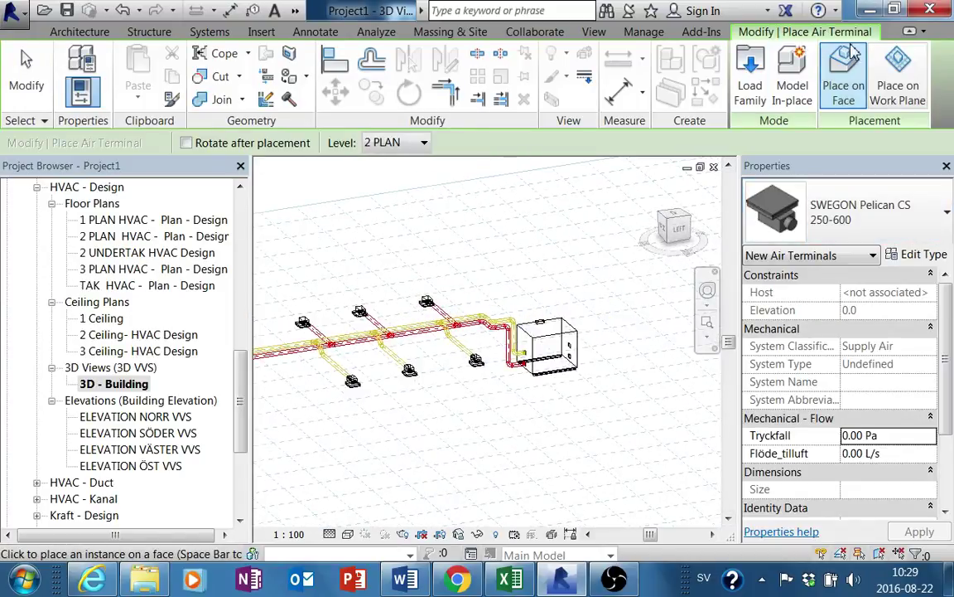
{"action": "left_click", "coordinate": [902, 72]}
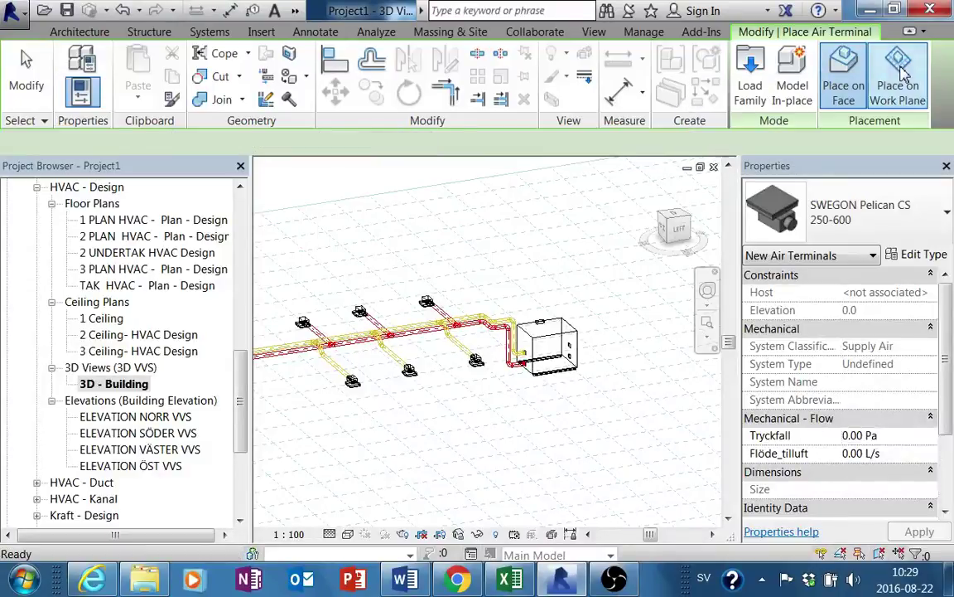
{"action": "mouse_move", "coordinate": [580, 284]}
{"action": "middle_mouse_down", "text": "shift"}
{"action": "mouse_move", "coordinate": [506, 282]}
{"action": "mouse_move", "coordinate": [536, 224]}
{"action": "middle_mouse_up", "text": "shift"}
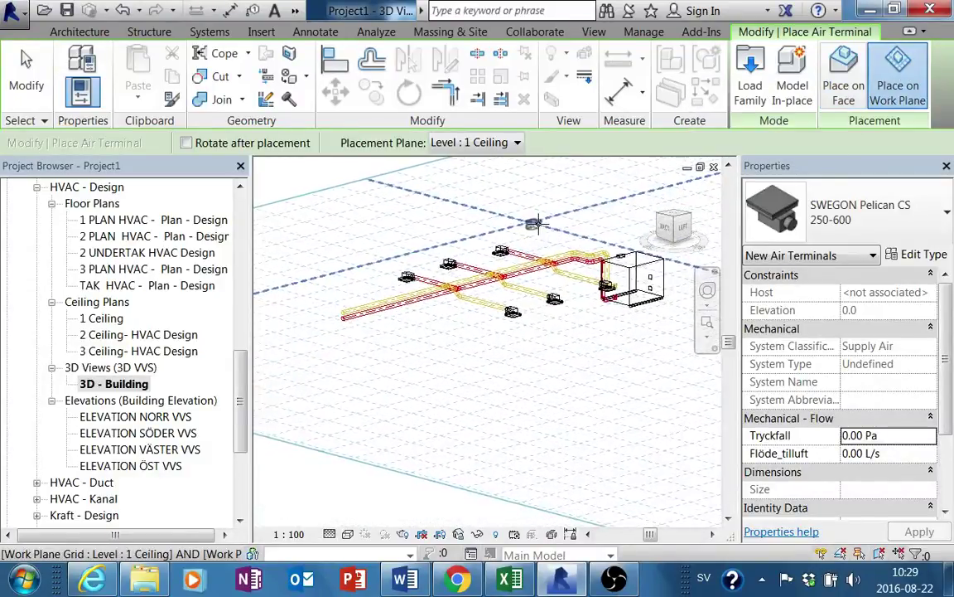
{"action": "middle_click_drag", "start_coordinate": [522, 276], "coordinate": [501, 304]}
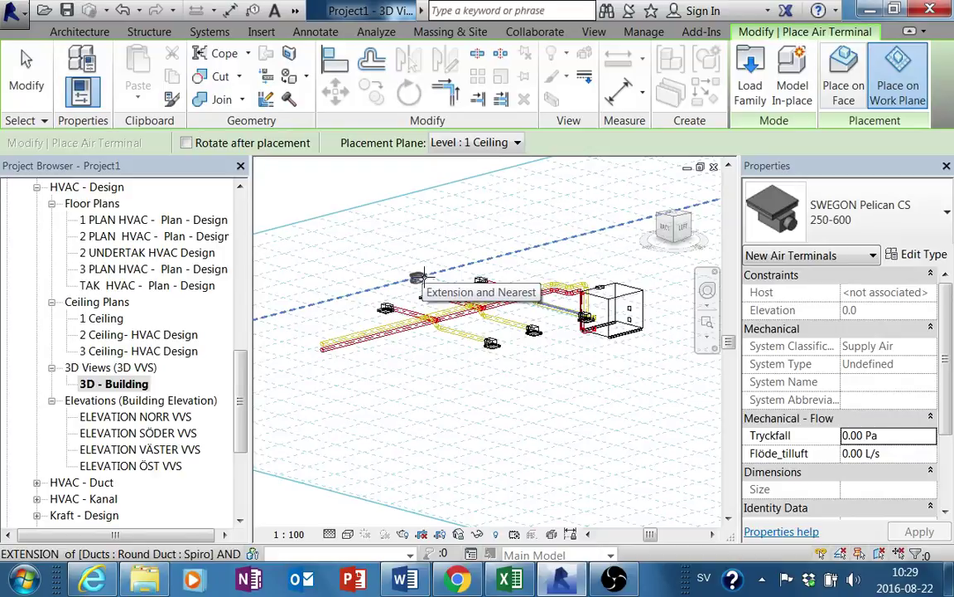
{"action": "left_click", "coordinate": [420, 276]}
{"action": "key", "text": "Escape"}
{"action": "key", "text": "Escape"}
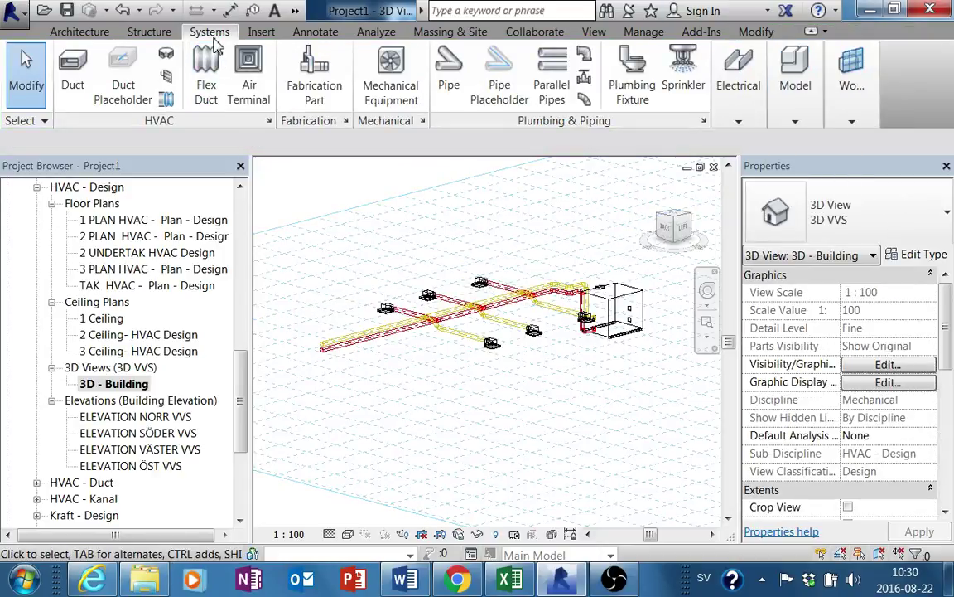
{"action": "mouse_move", "coordinate": [852, 75]}
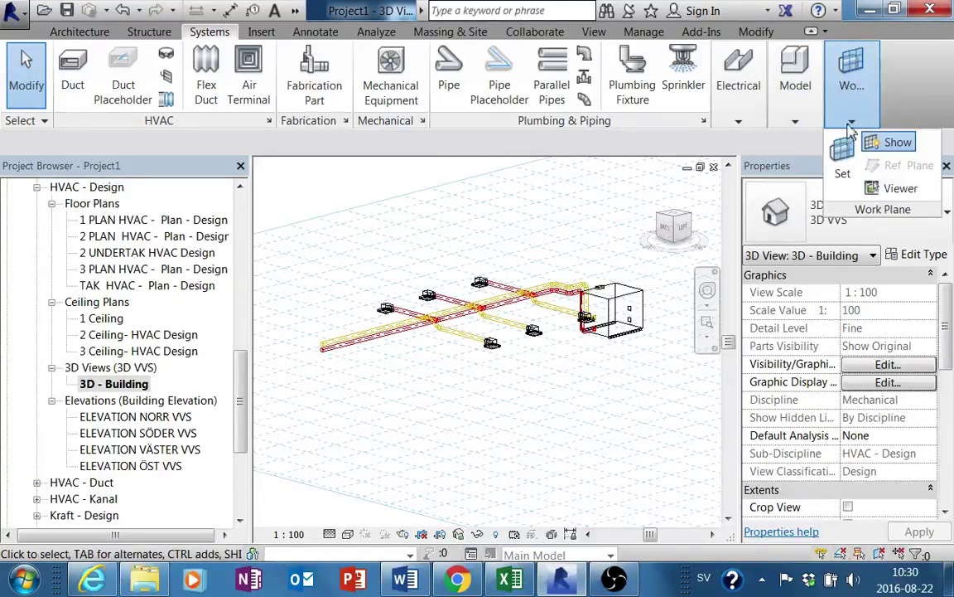
- Review the Work Plane settings dialog and close it unchanged
{"action": "left_click", "coordinate": [843, 157]}
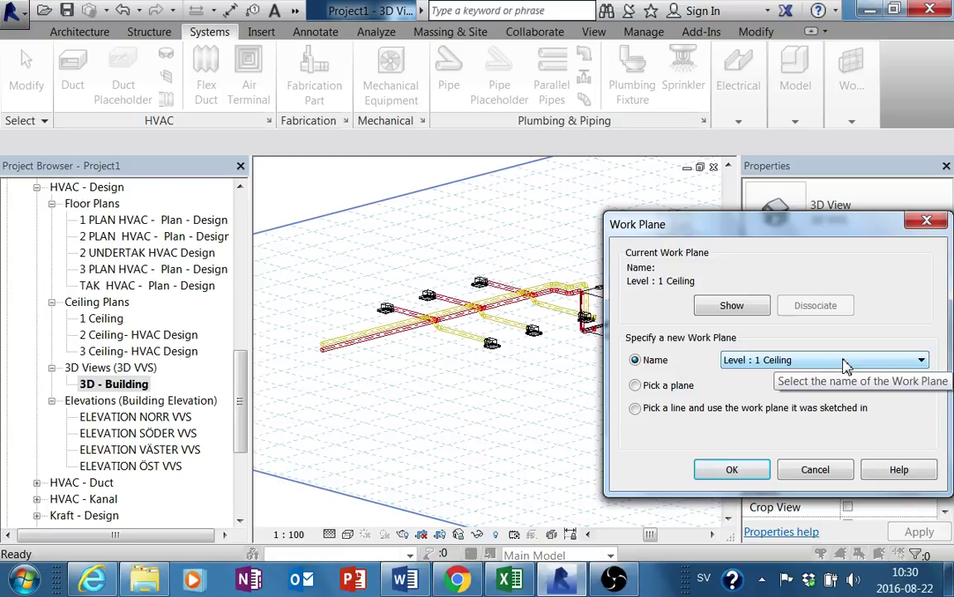
{"action": "left_click_drag", "start_coordinate": [729, 223], "coordinate": [655, 164]}
{"action": "left_click", "coordinate": [657, 410]}
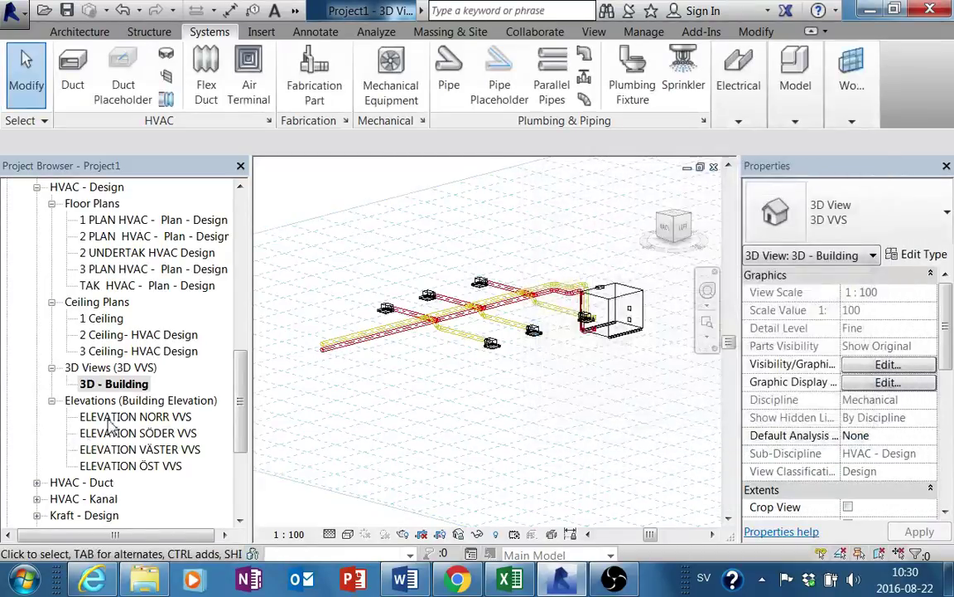
- Open the ELEVATION NORR VVS view and zoom to compare duct heights with levels
{"action": "double_click", "coordinate": [154, 417]}
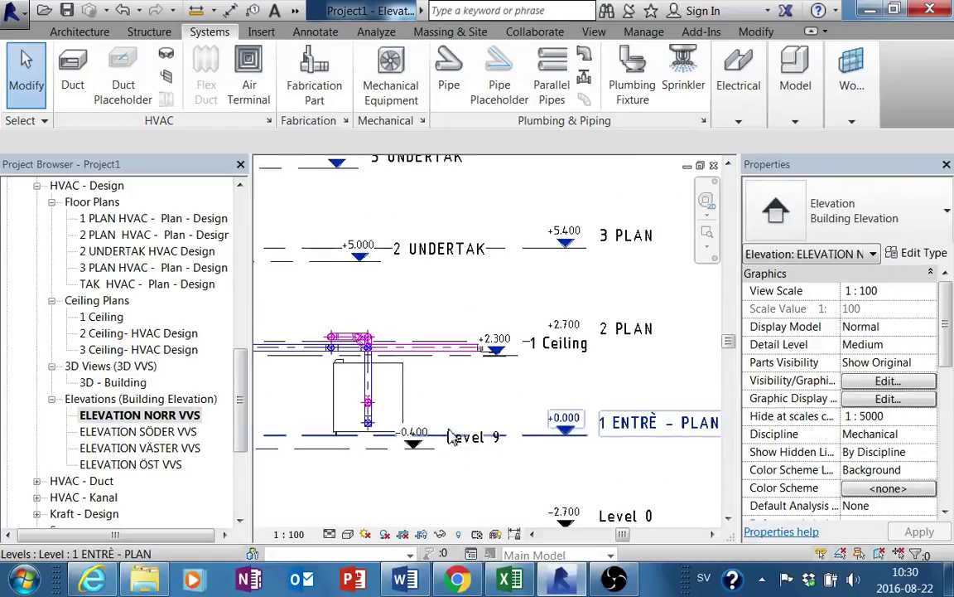
{"action": "scroll", "coordinate": [447, 358], "scroll_direction": "up", "scroll_amount": 1}
{"action": "scroll", "coordinate": [294, 366], "scroll_direction": "up", "scroll_amount": 2}
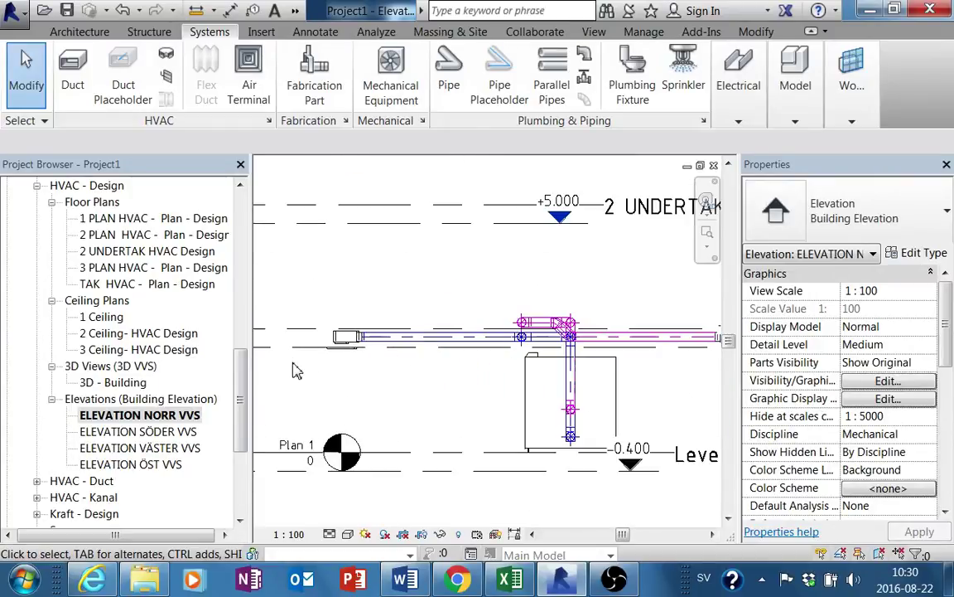
{"action": "scroll", "coordinate": [367, 341], "scroll_direction": "up", "scroll_amount": 2}
{"action": "scroll", "coordinate": [381, 322], "scroll_direction": "down", "scroll_amount": 2}
{"action": "scroll", "coordinate": [381, 321], "scroll_direction": "down", "scroll_amount": 1}
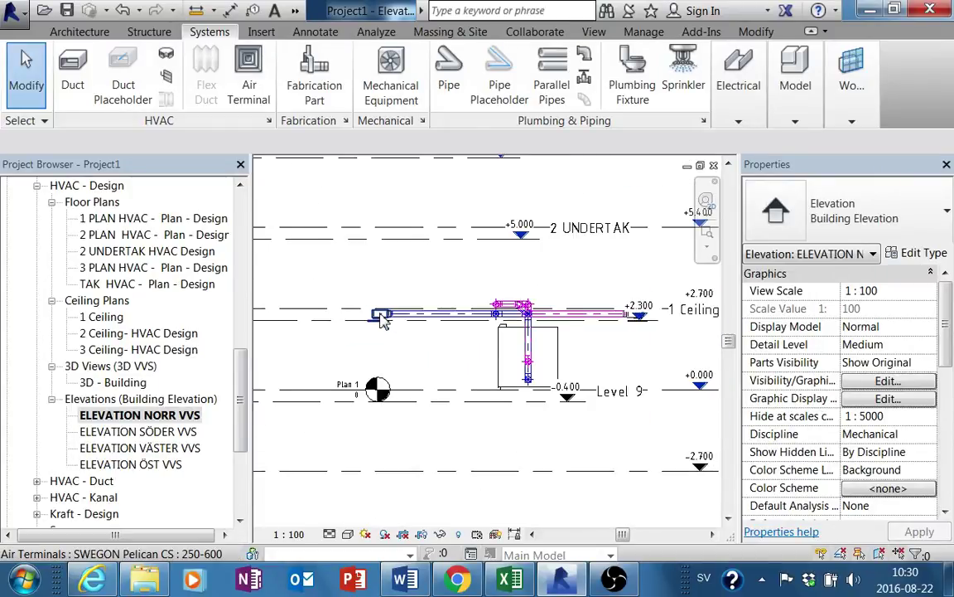
{"action": "scroll", "coordinate": [381, 321], "scroll_direction": "down", "scroll_amount": 1}
{"action": "middle_click_drag", "start_coordinate": [381, 321], "coordinate": [394, 322]}
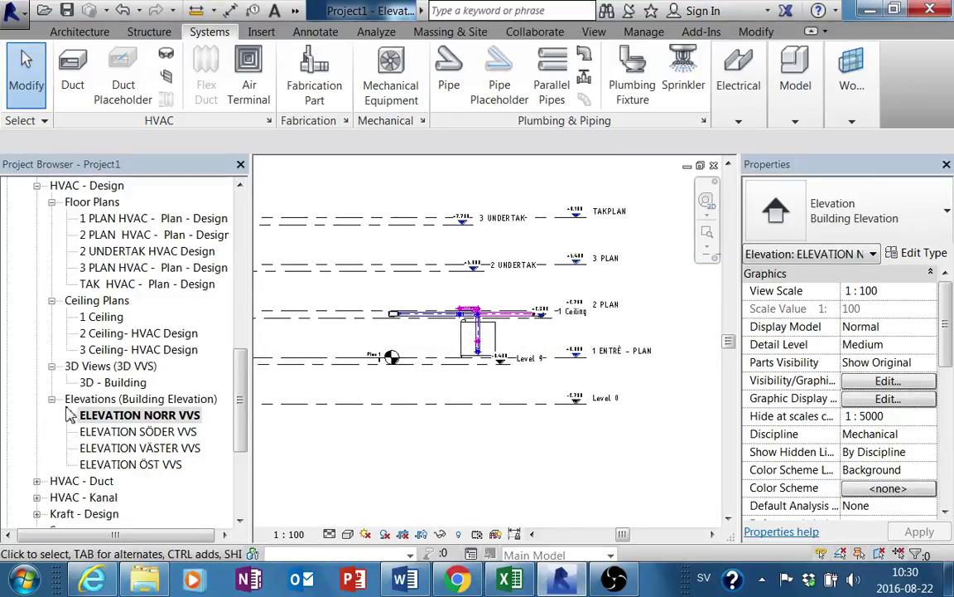
- In the 3D - Building view, set the work plane to Level : 1 Ceiling
{"action": "double_click", "coordinate": [116, 382]}
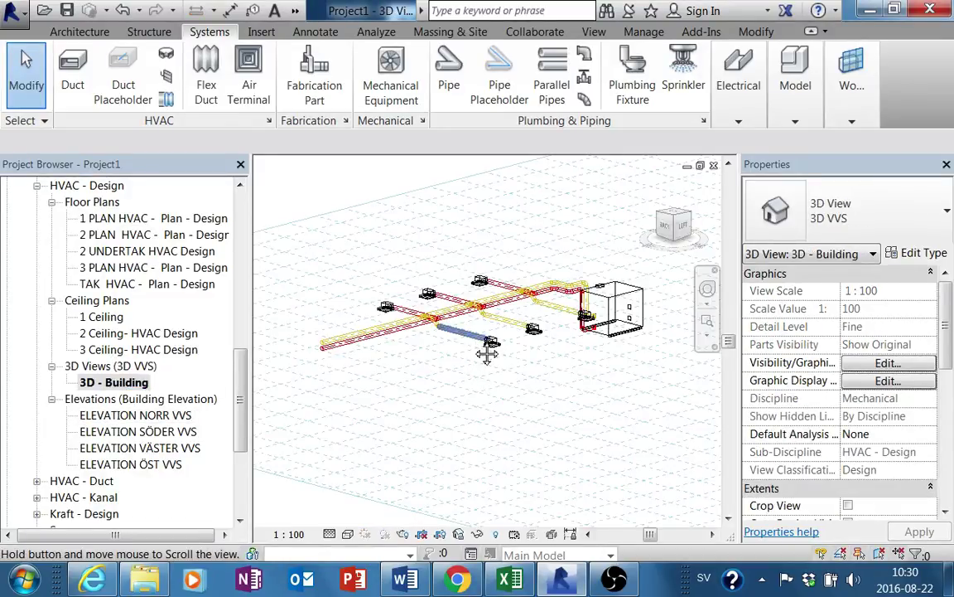
{"action": "mouse_move", "coordinate": [486, 347]}
{"action": "middle_mouse_down"}
{"action": "mouse_move", "coordinate": [454, 359]}
{"action": "mouse_move", "coordinate": [482, 345]}
{"action": "middle_mouse_up"}
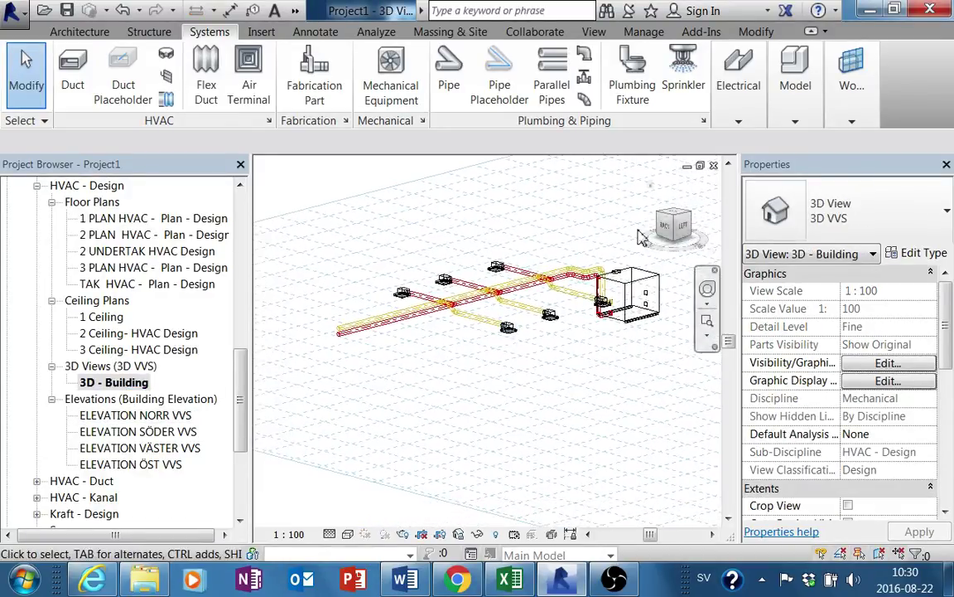
{"action": "left_click", "coordinate": [852, 99]}
{"action": "left_click", "coordinate": [851, 159]}
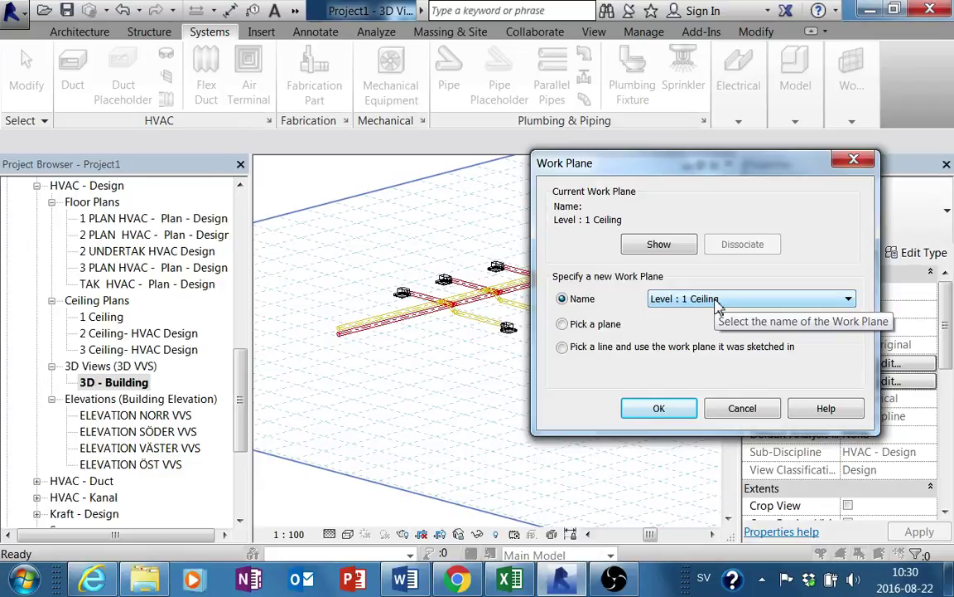
{"action": "left_click", "coordinate": [655, 408]}
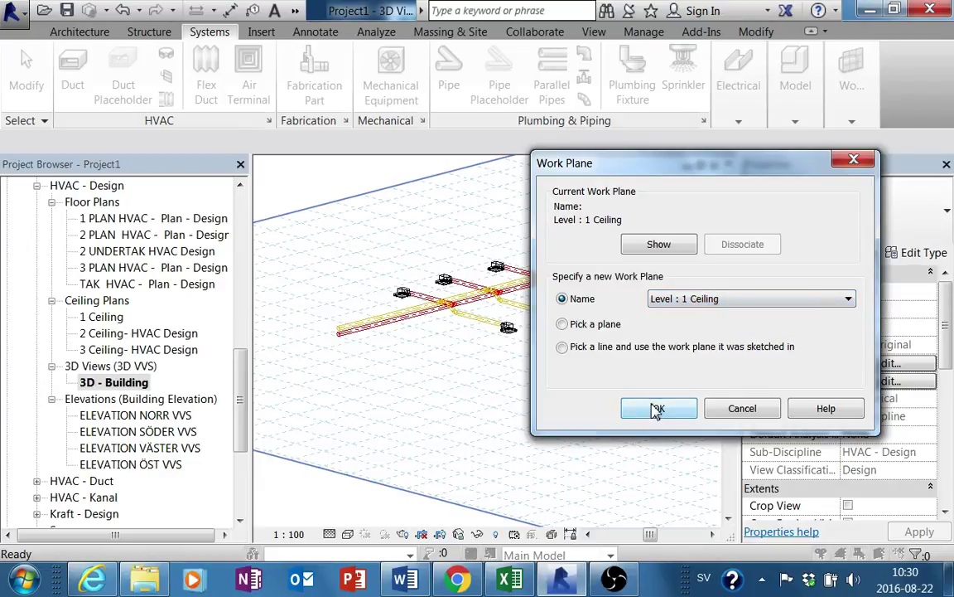
- Zoom and orbit to inspect the 2000.0 work plane grid beneath the duct network
{"action": "scroll", "coordinate": [511, 324], "scroll_direction": "up", "scroll_amount": 2}
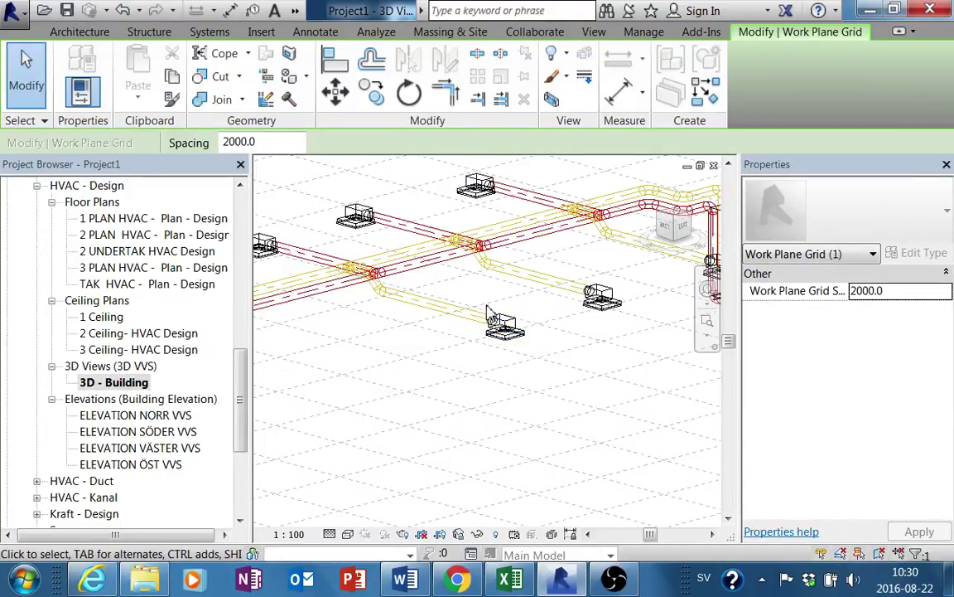
{"action": "middle_click_drag", "start_coordinate": [472, 335], "coordinate": [477, 327]}
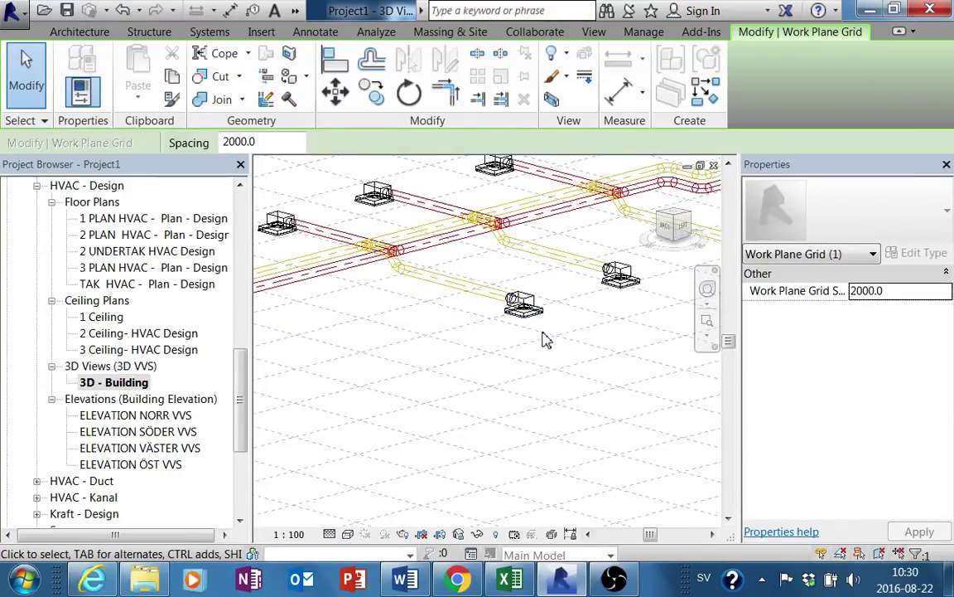
{"action": "scroll", "coordinate": [539, 336], "scroll_direction": "down", "scroll_amount": 2}
{"action": "scroll", "coordinate": [523, 326], "scroll_direction": "down", "scroll_amount": 2}
{"action": "scroll", "coordinate": [514, 339], "scroll_direction": "down", "scroll_amount": 1}
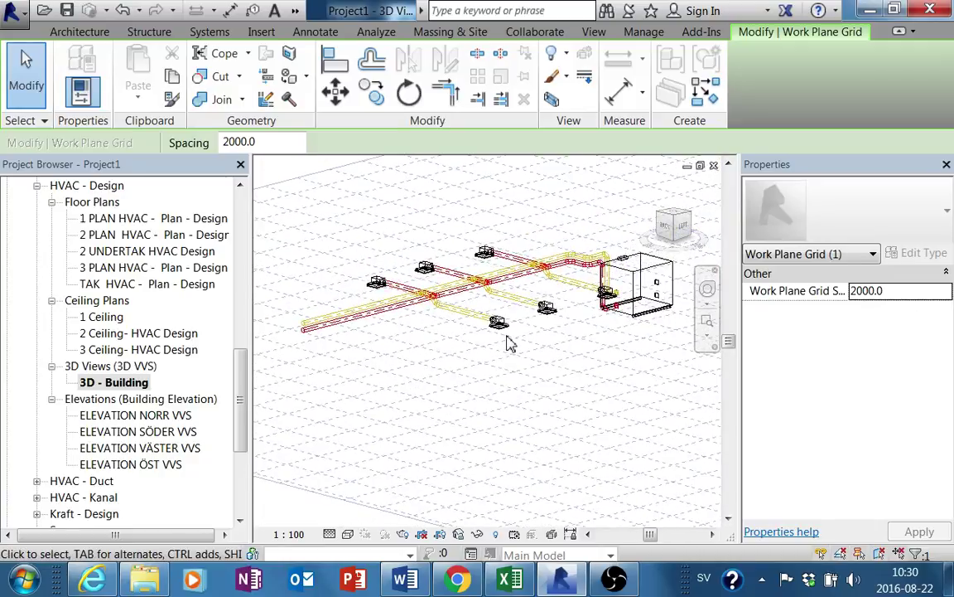
{"action": "mouse_move", "coordinate": [509, 344]}
{"action": "middle_mouse_down"}
{"action": "mouse_move", "coordinate": [514, 358]}
{"action": "mouse_move", "coordinate": [490, 373]}
{"action": "mouse_move", "coordinate": [490, 384]}
{"action": "middle_mouse_up"}
{"action": "scroll", "coordinate": [501, 369], "scroll_direction": "down", "scroll_amount": 2}
{"action": "scroll", "coordinate": [497, 374], "scroll_direction": "down", "scroll_amount": 1}
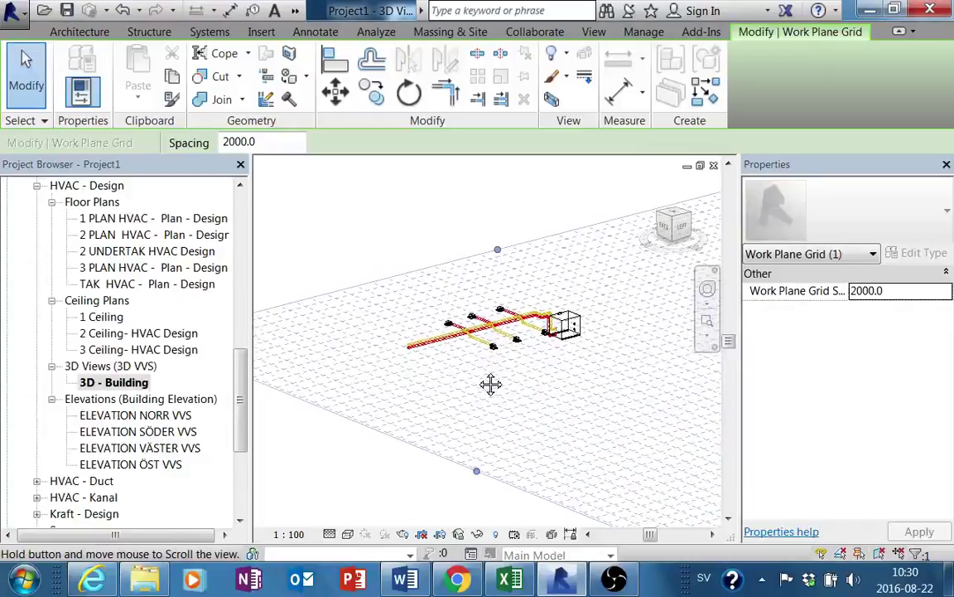
{"action": "key", "text": "Escape"}
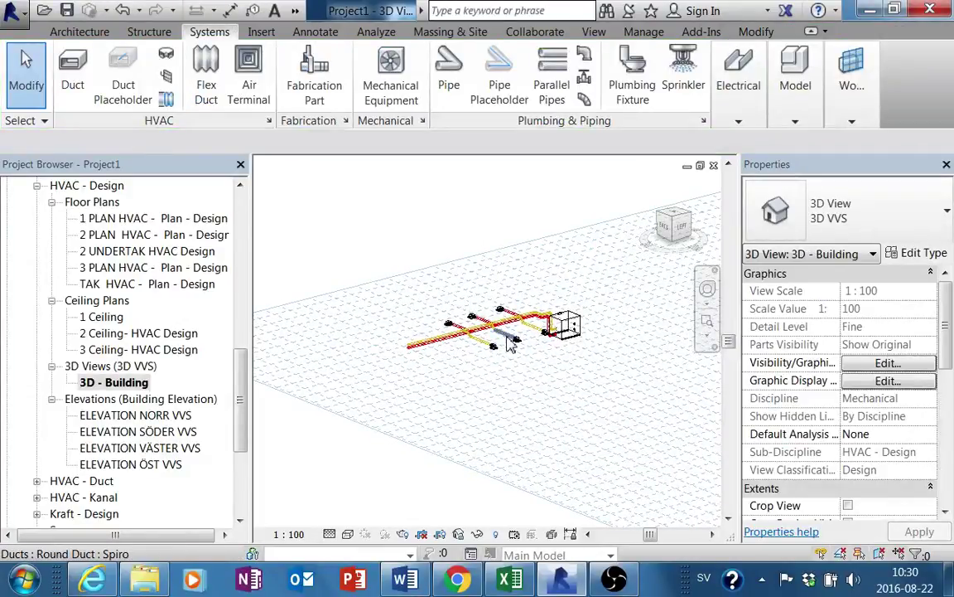
{"action": "middle_click_drag", "start_coordinate": [511, 347], "coordinate": [501, 358], "text": "shift"}
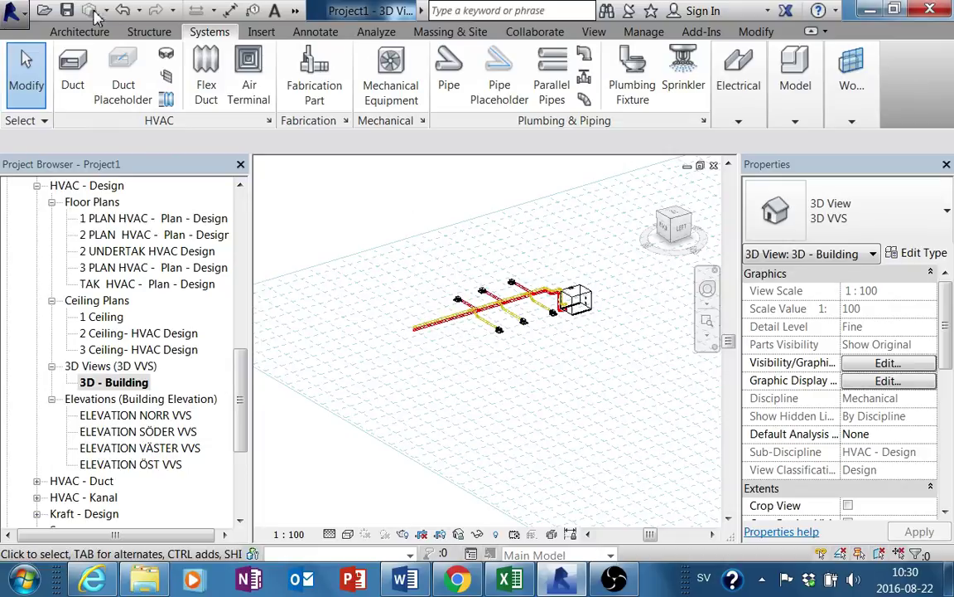
{"action": "left_click", "coordinate": [110, 33]}
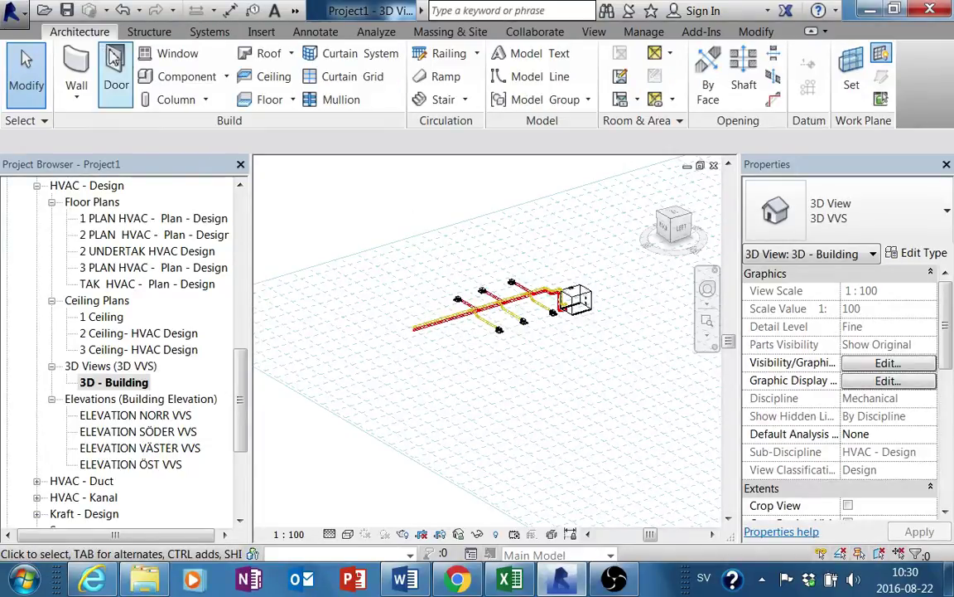
- Sketch a rectangular Compound Ceiling 600 x 600mm Grid on 1 Ceiling at 2100 offset, about 79 m²
{"action": "left_click", "coordinate": [267, 76]}
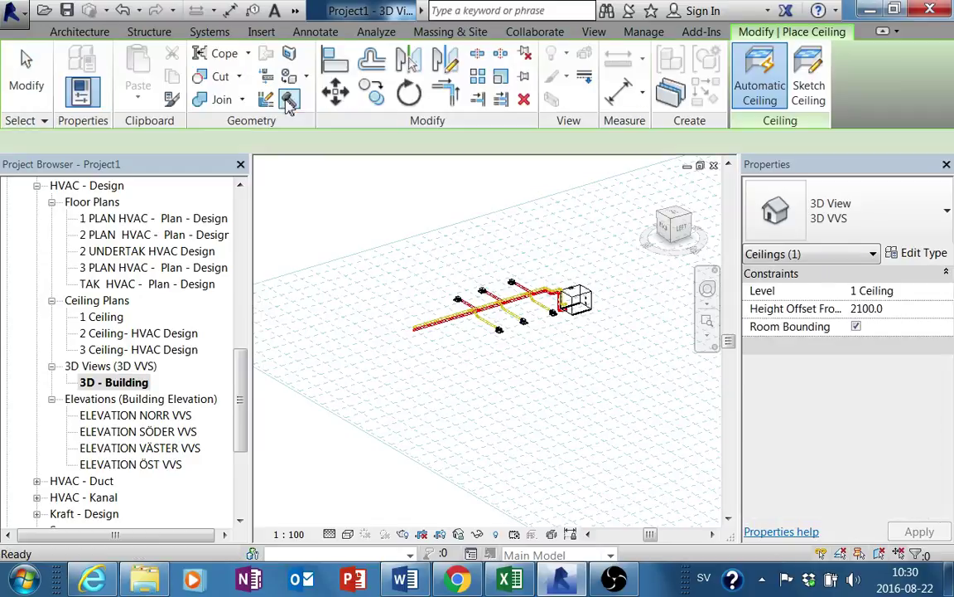
{"action": "left_click", "coordinate": [803, 83]}
{"action": "left_click", "coordinate": [767, 83]}
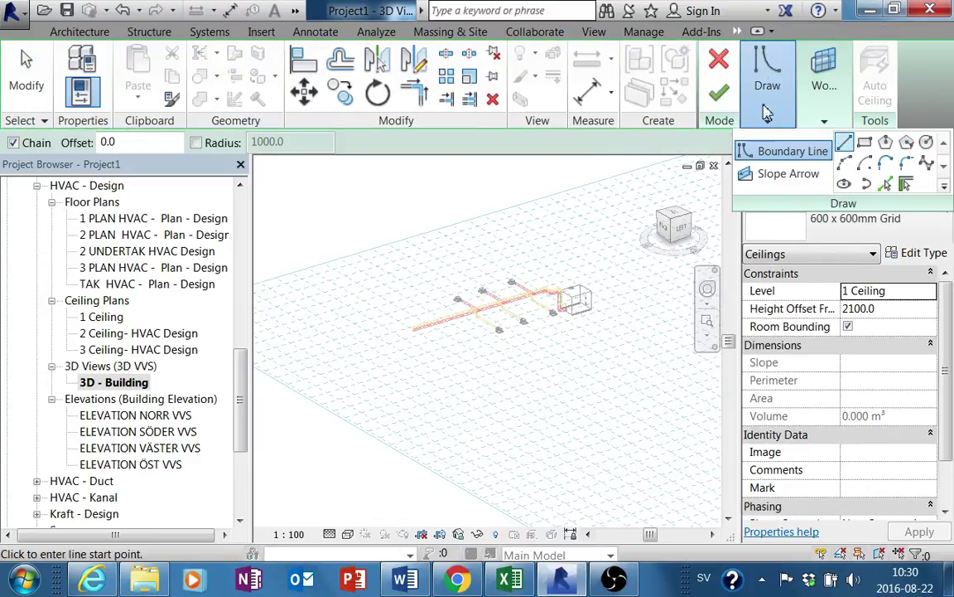
{"action": "left_click", "coordinate": [864, 142]}
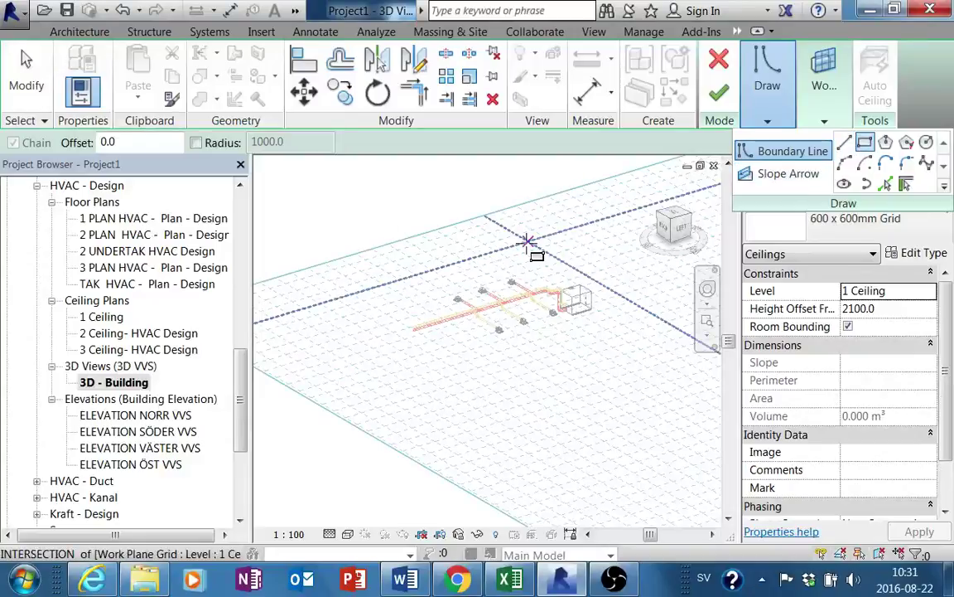
{"action": "left_click", "coordinate": [518, 235]}
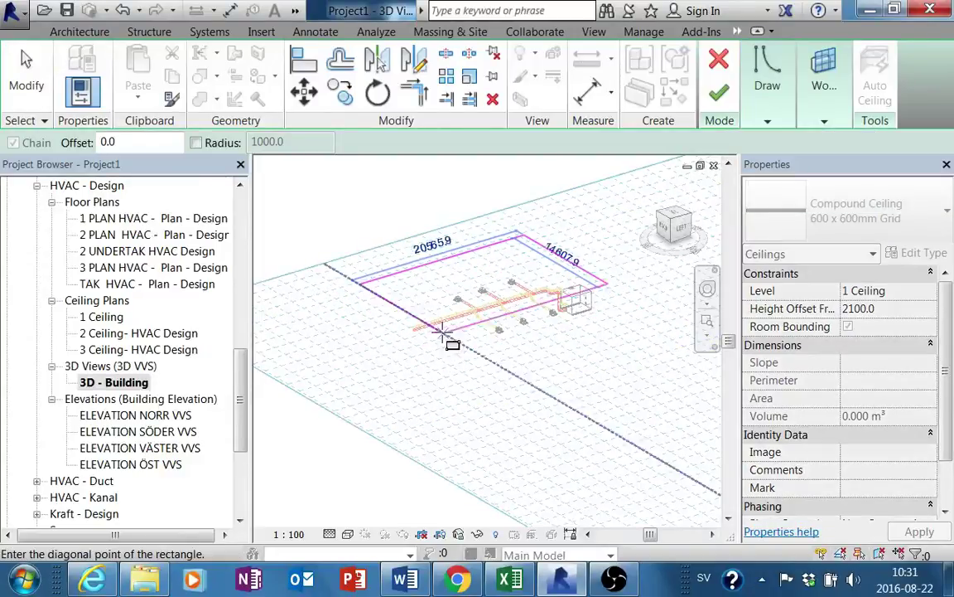
{"action": "left_click", "coordinate": [424, 294]}
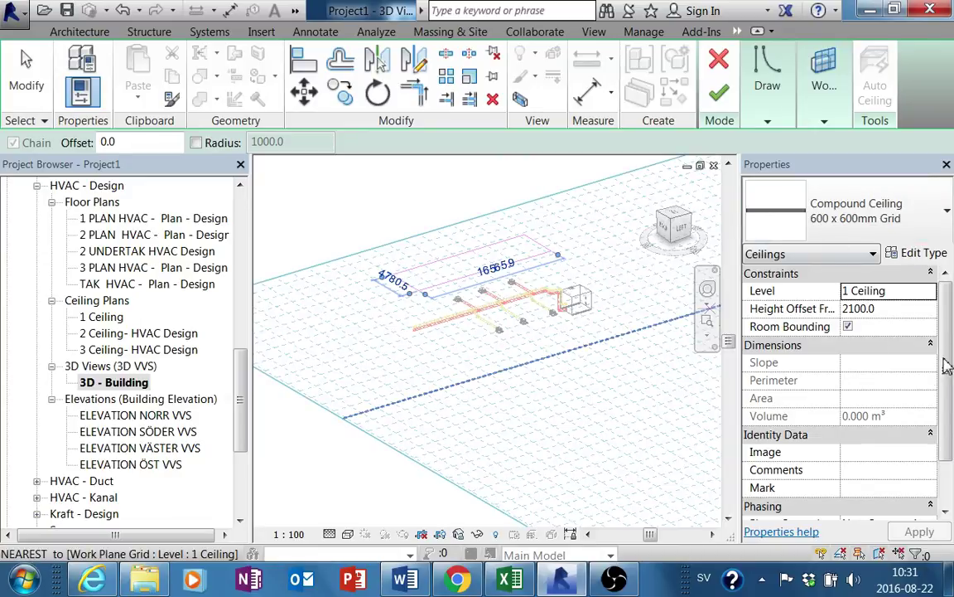
{"action": "left_click", "coordinate": [747, 94]}
{"action": "left_click", "coordinate": [366, 374]}
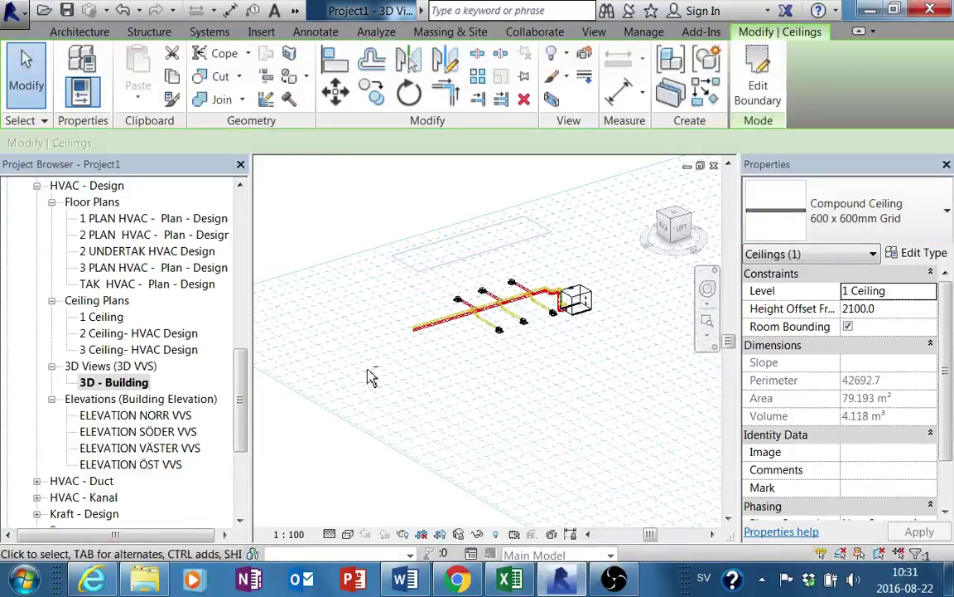
{"action": "middle_click_drag", "start_coordinate": [367, 375], "coordinate": [500, 254], "text": "shift"}
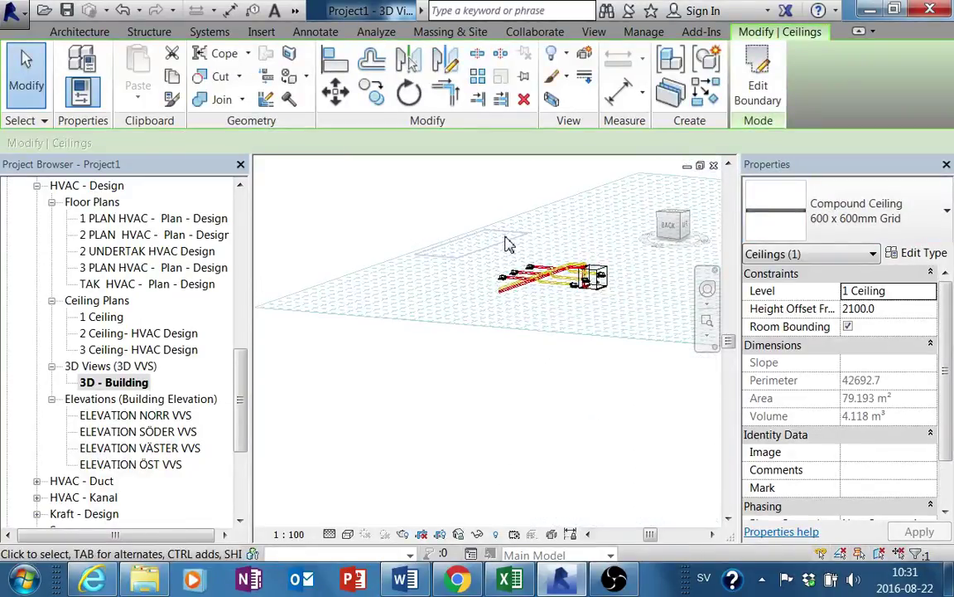
{"action": "key", "text": "Escape"}
- Orbit the 3D model, then open the architectural 3D BYGGNAD ARK. view
{"action": "scroll", "coordinate": [435, 260], "scroll_direction": "up", "scroll_amount": 2}
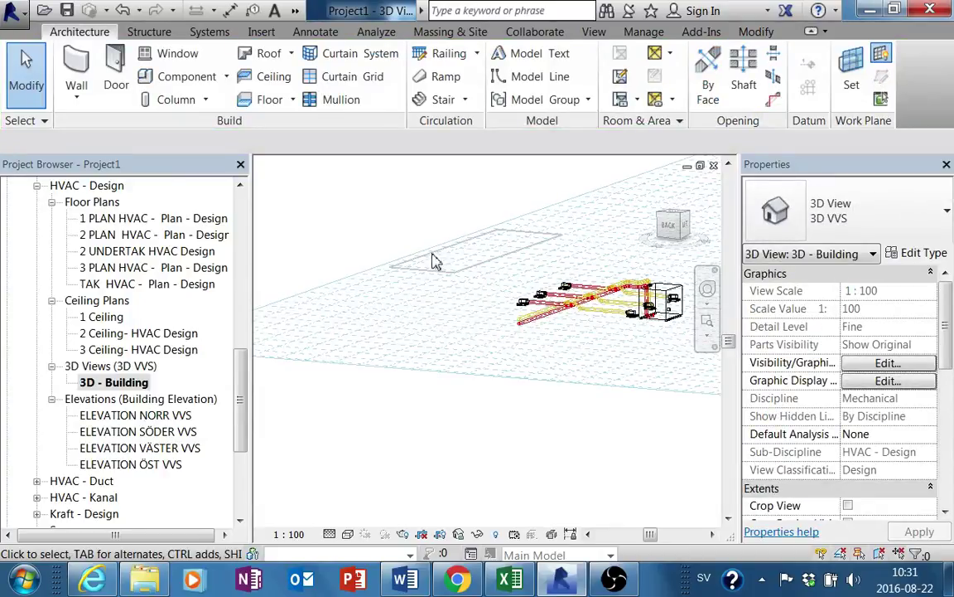
{"action": "scroll", "coordinate": [406, 262], "scroll_direction": "up", "scroll_amount": 1}
{"action": "mouse_move", "coordinate": [436, 319]}
{"action": "middle_mouse_down", "text": "shift"}
{"action": "mouse_move", "coordinate": [484, 300]}
{"action": "mouse_move", "coordinate": [426, 294]}
{"action": "middle_mouse_up", "text": "shift"}
{"action": "scroll", "coordinate": [474, 290], "scroll_direction": "down", "scroll_amount": 1}
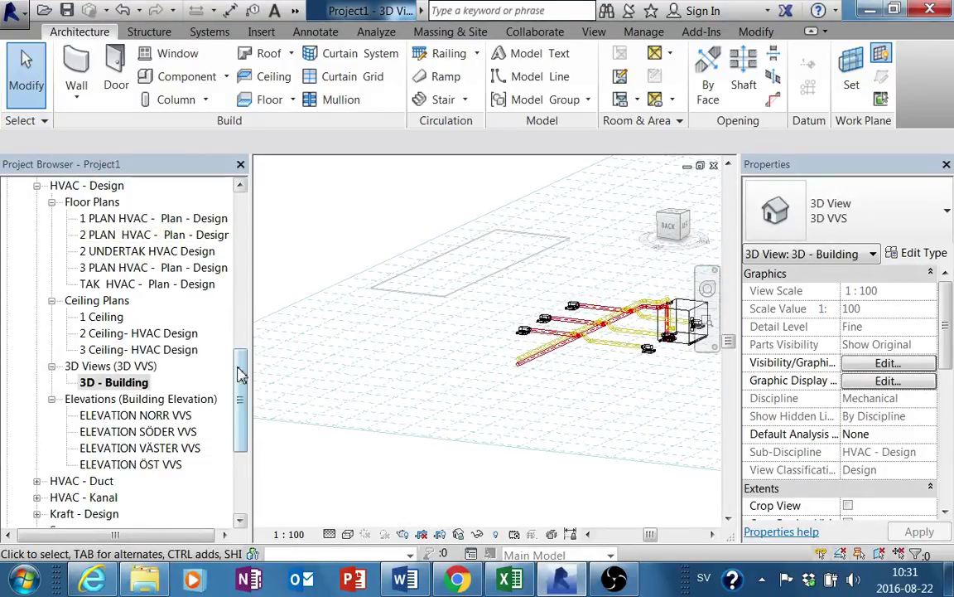
{"action": "left_click_drag", "start_coordinate": [238, 375], "coordinate": [247, 300]}
{"action": "left_click", "coordinate": [119, 273]}
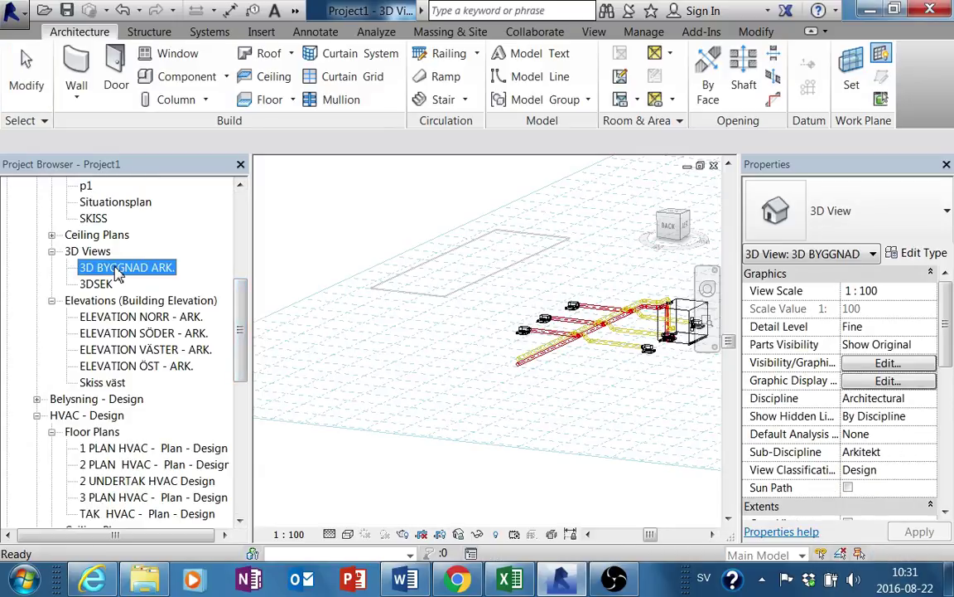
{"action": "double_click", "coordinate": [119, 273]}
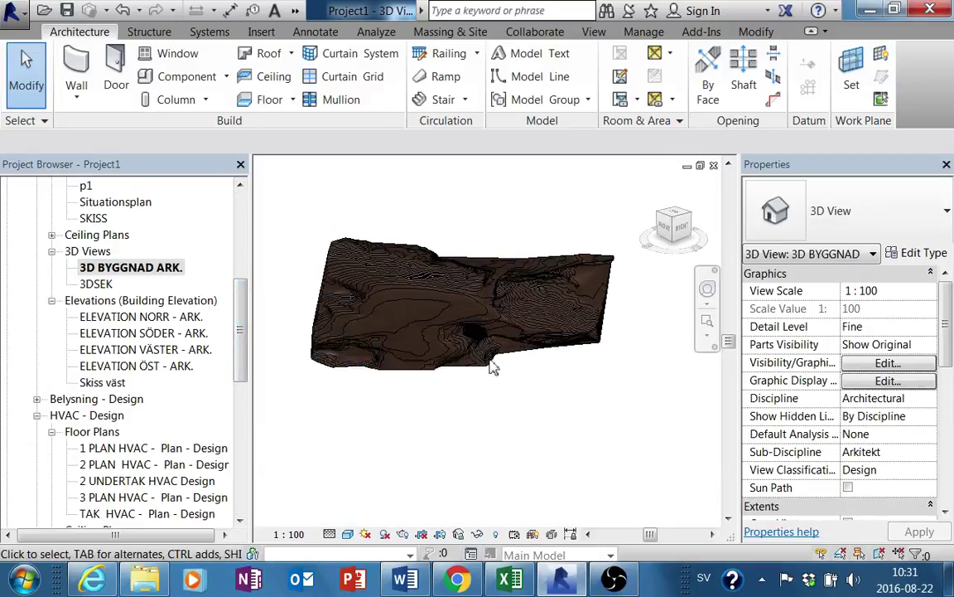
- Change the ceiling's Height Offset from 2100.0 to 0 and return to the HVAC view
{"action": "scroll", "coordinate": [493, 367], "scroll_direction": "up", "scroll_amount": 5}
{"action": "mouse_move", "coordinate": [551, 322]}
{"action": "middle_mouse_down", "text": "shift"}
{"action": "mouse_move", "coordinate": [639, 309]}
{"action": "mouse_move", "coordinate": [490, 334]}
{"action": "middle_mouse_up", "text": "shift"}
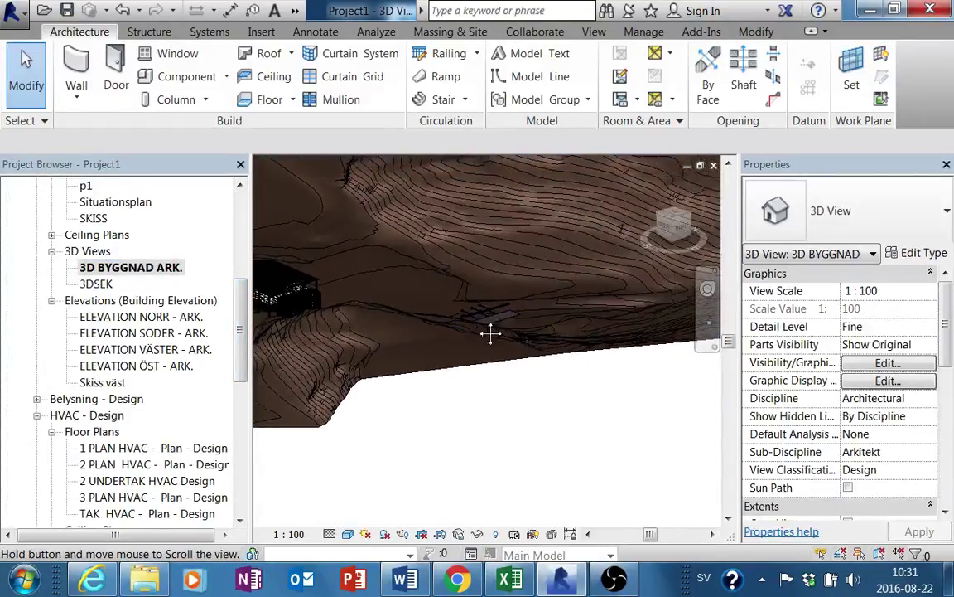
{"action": "scroll", "coordinate": [511, 324], "scroll_direction": "up", "scroll_amount": 3}
{"action": "left_click", "coordinate": [514, 331]}
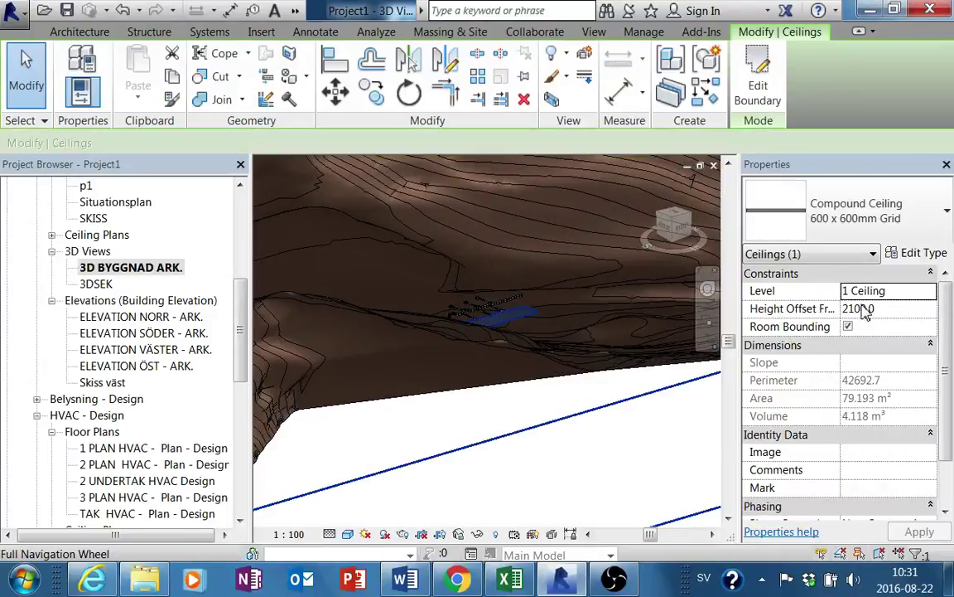
{"action": "left_click", "coordinate": [888, 308]}
{"action": "type", "text": "0"}
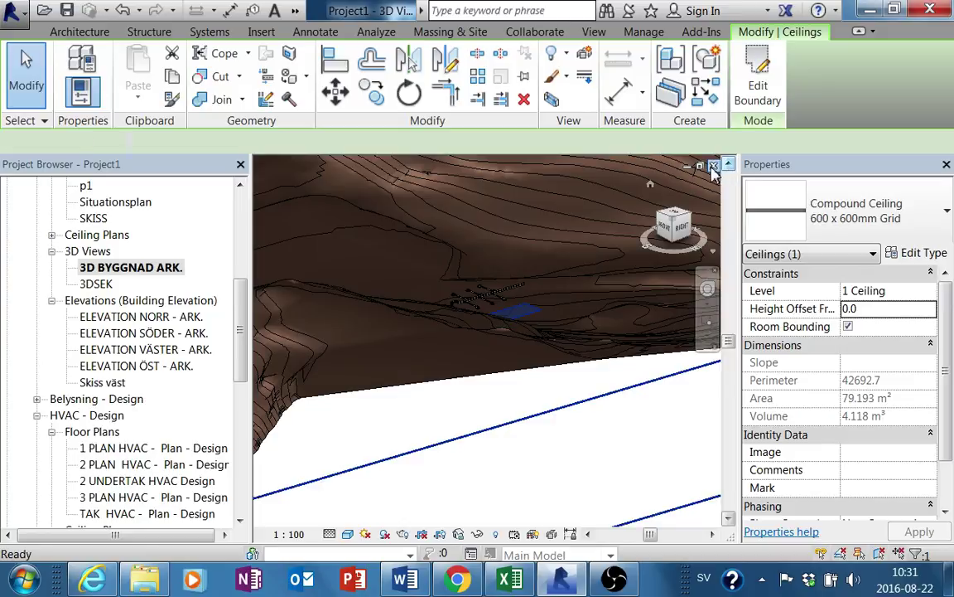
{"action": "key", "text": "ctrl+Tab"}
{"action": "mouse_move", "coordinate": [602, 296]}
{"action": "middle_mouse_down"}
{"action": "mouse_move", "coordinate": [454, 335]}
{"action": "mouse_move", "coordinate": [440, 361]}
{"action": "mouse_move", "coordinate": [471, 355]}
{"action": "mouse_move", "coordinate": [467, 345]}
{"action": "mouse_move", "coordinate": [464, 358]}
{"action": "mouse_move", "coordinate": [529, 362]}
{"action": "mouse_move", "coordinate": [526, 324]}
{"action": "mouse_move", "coordinate": [480, 422]}
{"action": "mouse_move", "coordinate": [492, 379]}
{"action": "mouse_move", "coordinate": [488, 404]}
{"action": "mouse_move", "coordinate": [503, 426]}
{"action": "mouse_move", "coordinate": [486, 415]}
{"action": "mouse_move", "coordinate": [484, 276]}
{"action": "mouse_move", "coordinate": [482, 447]}
{"action": "mouse_move", "coordinate": [507, 398]}
{"action": "middle_mouse_up"}
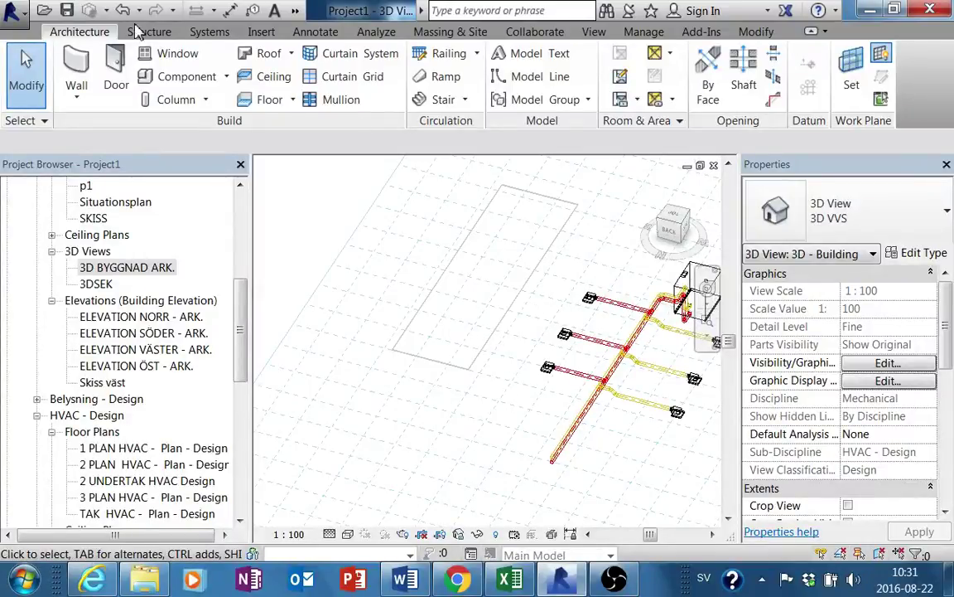
- Place a SWEGON Pelican CS 250-600 supply air terminal on the new ceiling
{"action": "left_click", "coordinate": [212, 31]}
{"action": "left_click", "coordinate": [253, 73]}
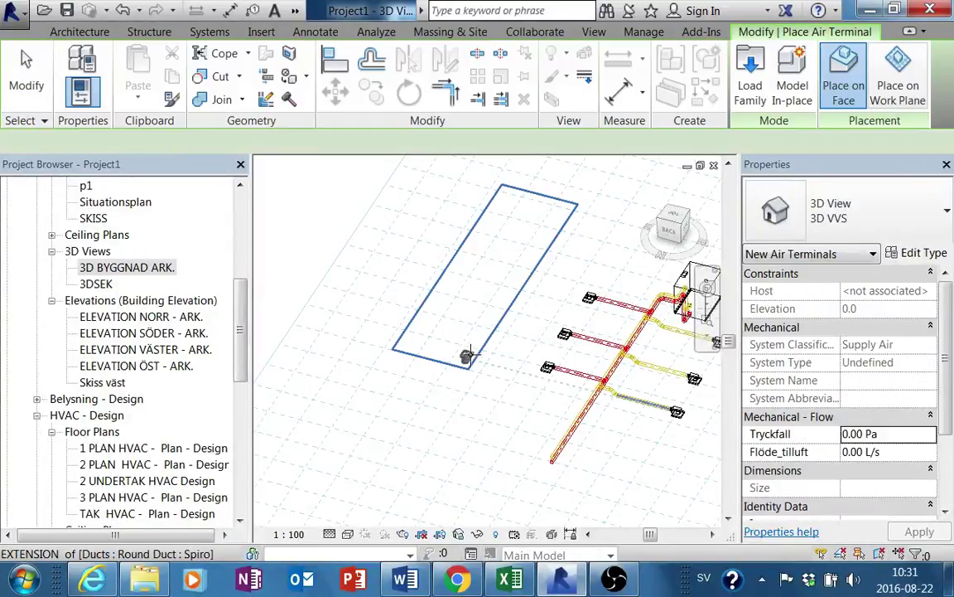
{"action": "scroll", "coordinate": [454, 340], "scroll_direction": "up", "scroll_amount": 3}
{"action": "scroll", "coordinate": [448, 348], "scroll_direction": "up", "scroll_amount": 2}
{"action": "mouse_move", "coordinate": [447, 348]}
{"action": "middle_mouse_down", "text": "shift"}
{"action": "mouse_move", "coordinate": [449, 187]}
{"action": "mouse_move", "coordinate": [471, 313]}
{"action": "mouse_move", "coordinate": [490, 316]}
{"action": "mouse_move", "coordinate": [430, 451]}
{"action": "mouse_move", "coordinate": [424, 284]}
{"action": "middle_mouse_up", "text": "shift"}
{"action": "key", "text": "Escape"}
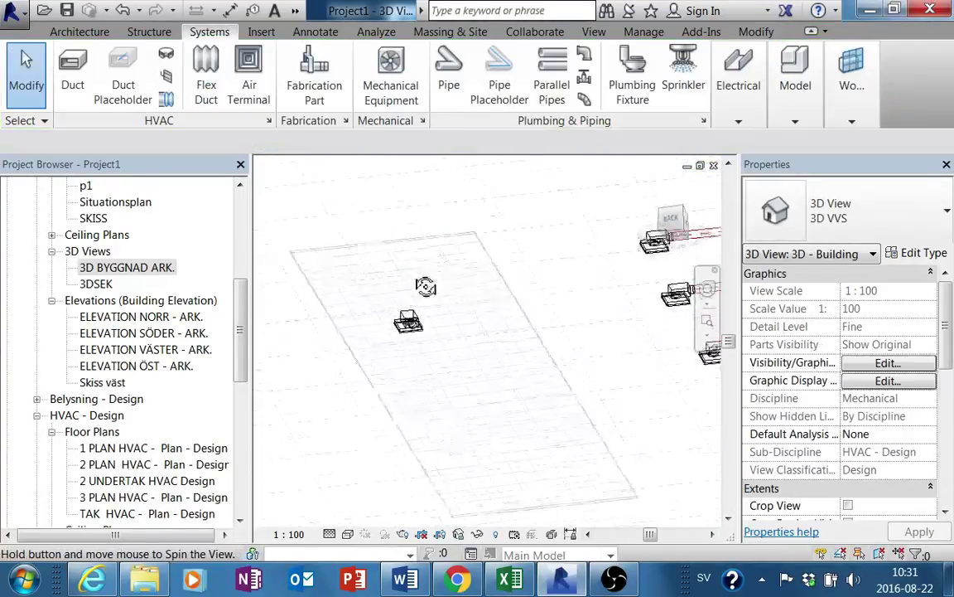
- Drag the new air terminal slightly left into position on the ceiling
{"action": "scroll", "coordinate": [406, 332], "scroll_direction": "up", "scroll_amount": 3}
{"action": "mouse_move", "coordinate": [406, 331]}
{"action": "middle_mouse_down", "text": "shift"}
{"action": "mouse_move", "coordinate": [431, 321]}
{"action": "mouse_move", "coordinate": [433, 269]}
{"action": "mouse_move", "coordinate": [420, 377]}
{"action": "mouse_move", "coordinate": [439, 356]}
{"action": "middle_mouse_up", "text": "shift"}
{"action": "left_click", "coordinate": [442, 365]}
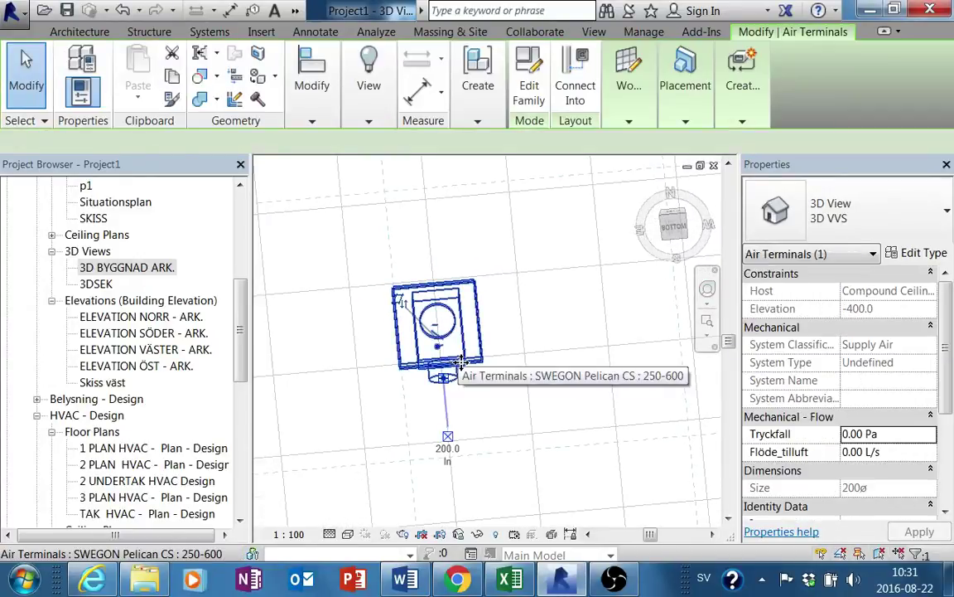
{"action": "left_click_drag", "start_coordinate": [442, 365], "coordinate": [412, 368]}
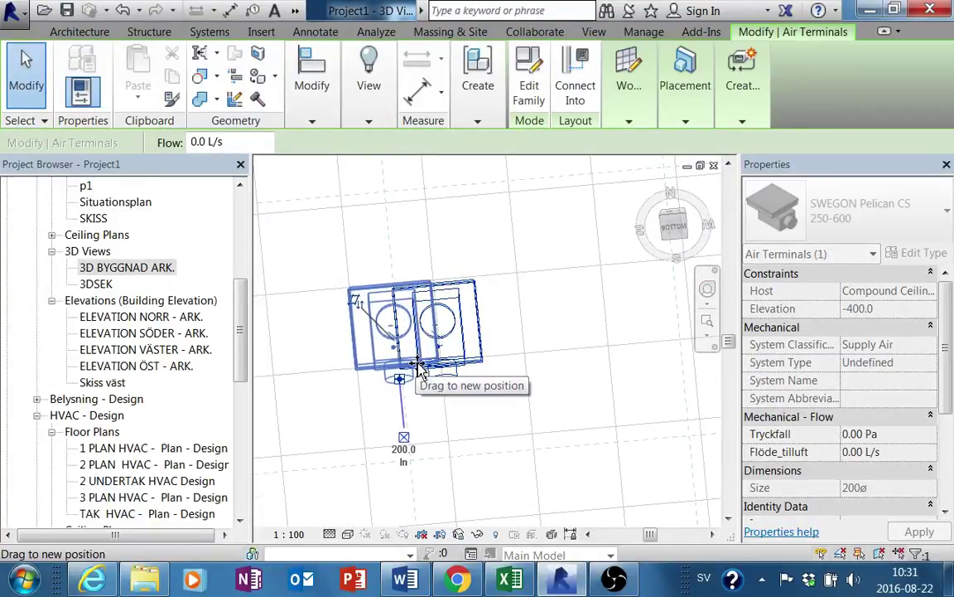
{"action": "left_click_drag", "start_coordinate": [421, 367], "coordinate": [419, 379]}
{"action": "key", "text": "Escape"}
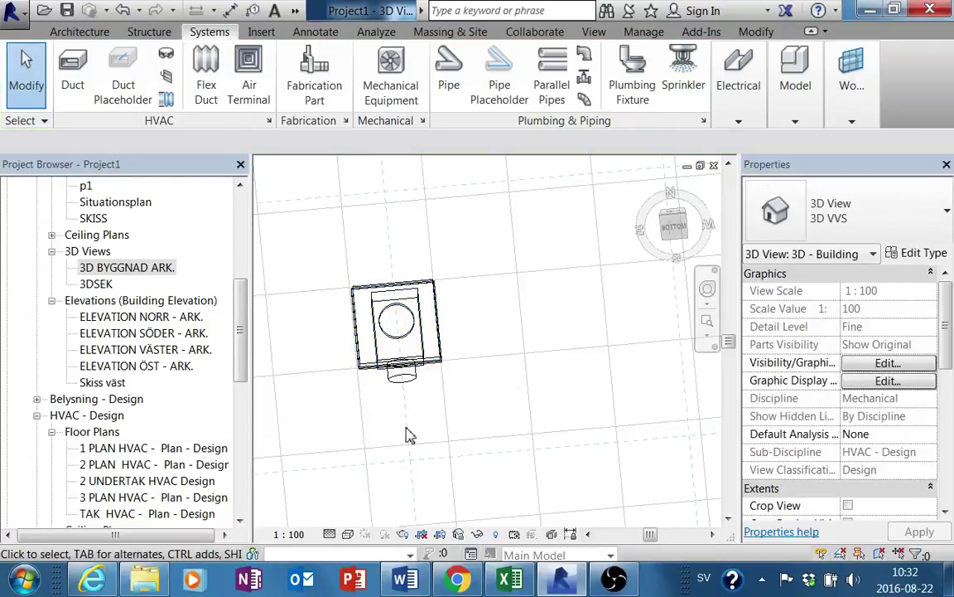
- Orbit around the terminal to check it against the whole duct network
{"action": "mouse_move", "coordinate": [405, 435]}
{"action": "middle_mouse_down", "text": "shift"}
{"action": "mouse_move", "coordinate": [432, 405]}
{"action": "mouse_move", "coordinate": [442, 358]}
{"action": "mouse_move", "coordinate": [418, 382]}
{"action": "middle_mouse_up", "text": "shift"}
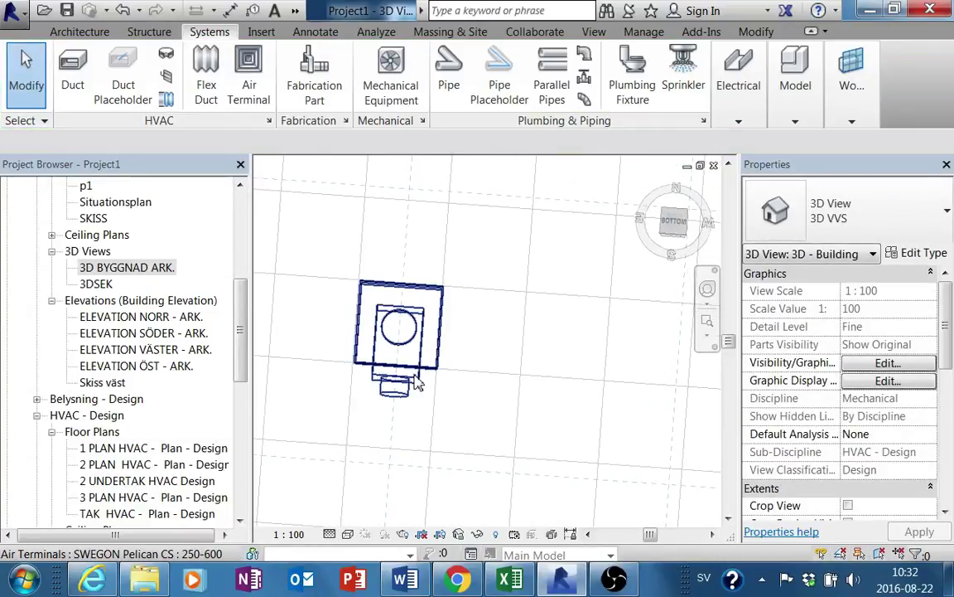
{"action": "left_click", "coordinate": [418, 382]}
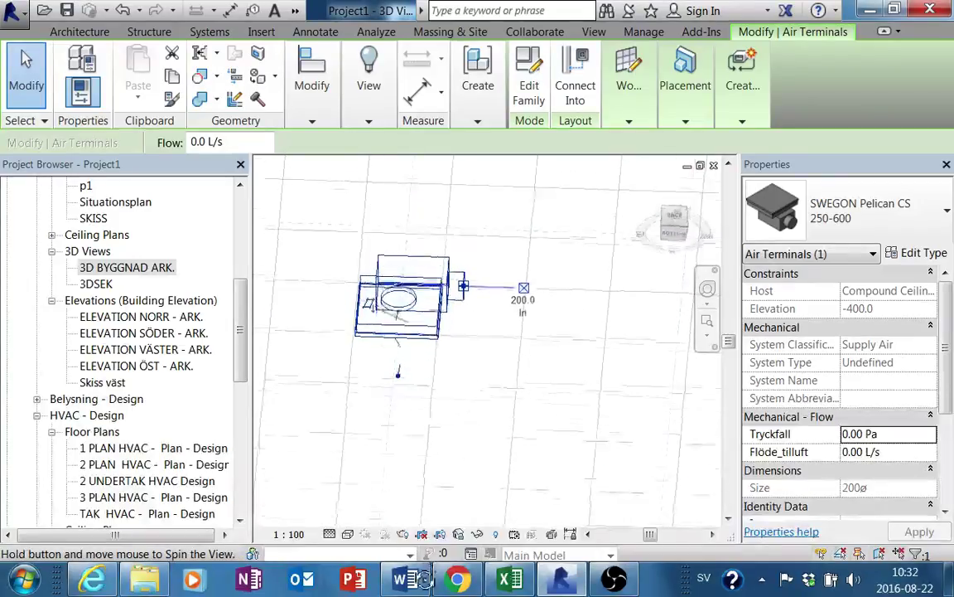
{"action": "mouse_move", "coordinate": [417, 392]}
{"action": "middle_mouse_down", "text": "shift"}
{"action": "mouse_move", "coordinate": [422, 451]}
{"action": "mouse_move", "coordinate": [436, 405]}
{"action": "mouse_move", "coordinate": [407, 513]}
{"action": "mouse_move", "coordinate": [434, 533]}
{"action": "mouse_move", "coordinate": [467, 451]}
{"action": "mouse_move", "coordinate": [458, 360]}
{"action": "middle_mouse_up", "text": "shift"}
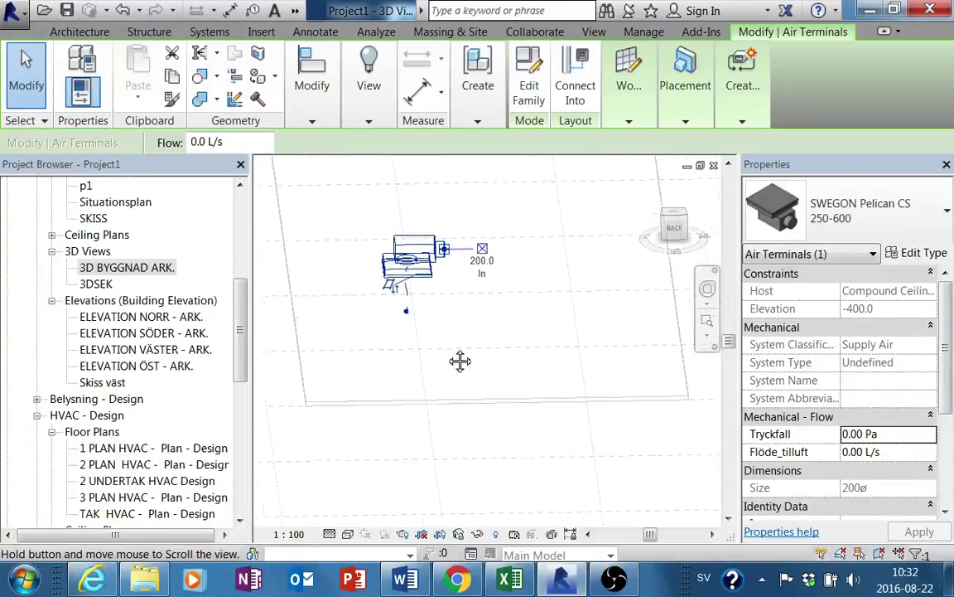
{"action": "scroll", "coordinate": [452, 402], "scroll_direction": "down", "scroll_amount": 2}
{"action": "left_click", "coordinate": [443, 451]}
{"action": "mouse_move", "coordinate": [443, 452]}
{"action": "middle_mouse_down"}
{"action": "mouse_move", "coordinate": [473, 426]}
{"action": "mouse_move", "coordinate": [494, 444]}
{"action": "middle_mouse_up"}
{"action": "scroll", "coordinate": [476, 431], "scroll_direction": "down", "scroll_amount": 2}
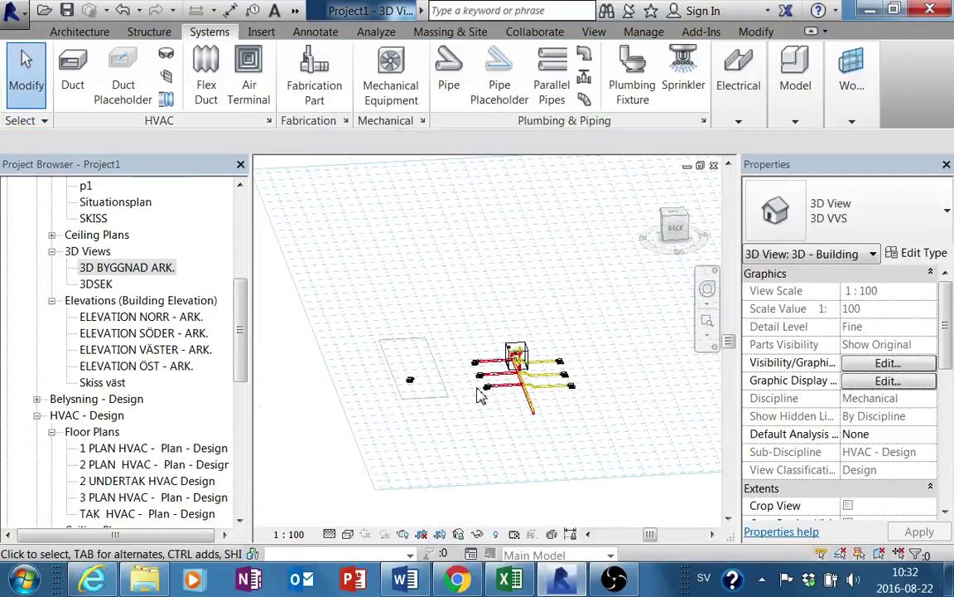
{"action": "middle_click_drag", "start_coordinate": [491, 396], "coordinate": [452, 411]}
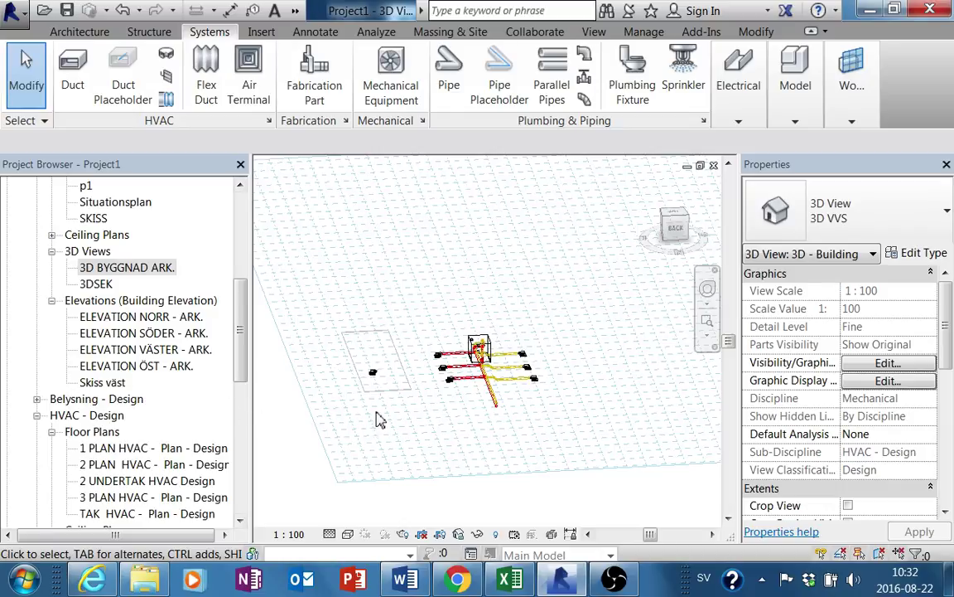
- Open the ELEVATION NORR - ARK., ELEVATION SÖDER - ARK. and ELEVATION NORR VVS elevations
{"action": "double_click", "coordinate": [183, 320]}
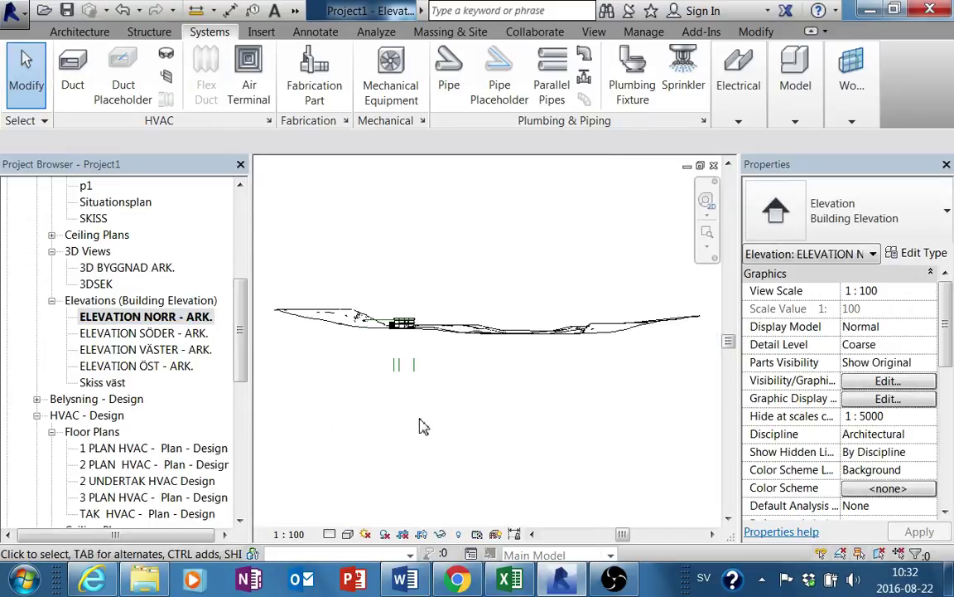
{"action": "double_click", "coordinate": [189, 334]}
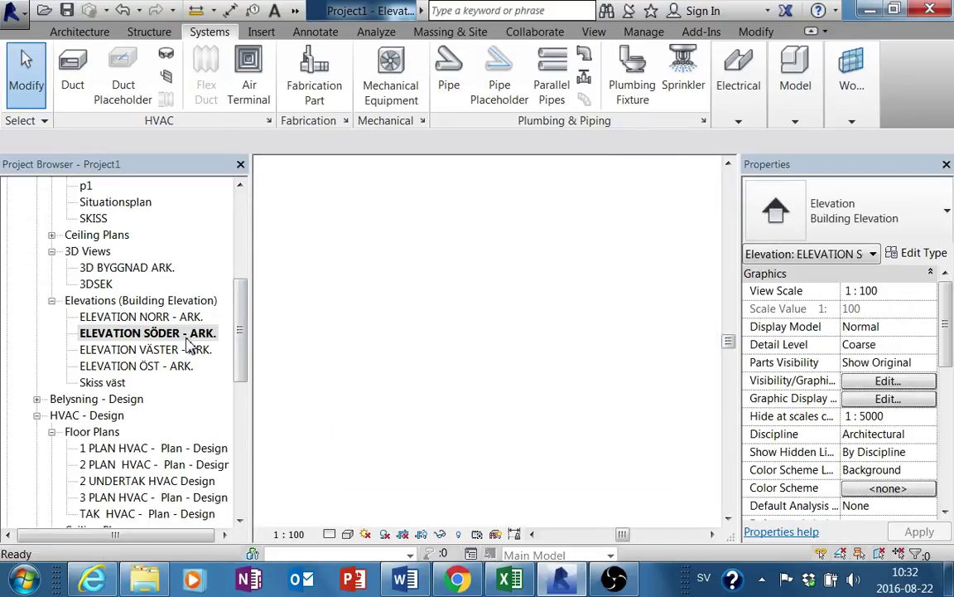
{"action": "scroll", "coordinate": [138, 428], "scroll_direction": "down", "scroll_amount": 3}
{"action": "scroll", "coordinate": [149, 436], "scroll_direction": "down", "scroll_amount": 2}
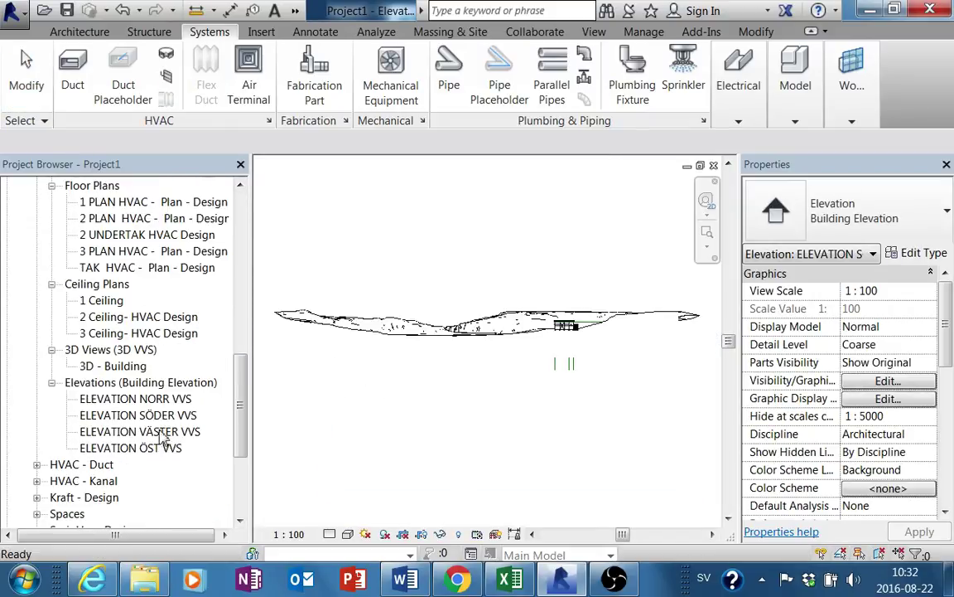
{"action": "double_click", "coordinate": [169, 400]}
{"action": "scroll", "coordinate": [488, 450], "scroll_direction": "down", "scroll_amount": 1}
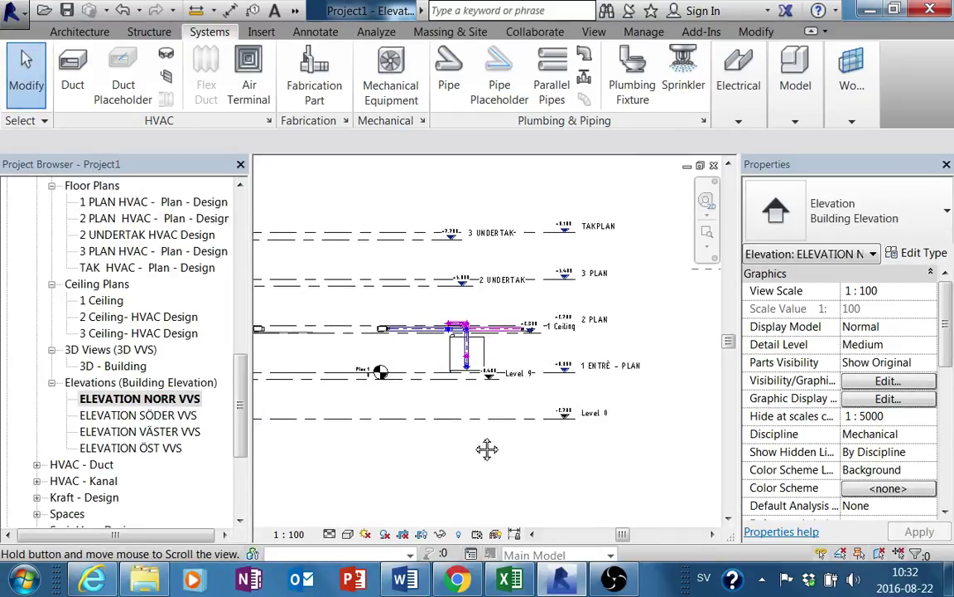
{"action": "scroll", "coordinate": [488, 450], "scroll_direction": "down", "scroll_amount": 1}
{"action": "scroll", "coordinate": [436, 349], "scroll_direction": "up", "scroll_amount": 2}
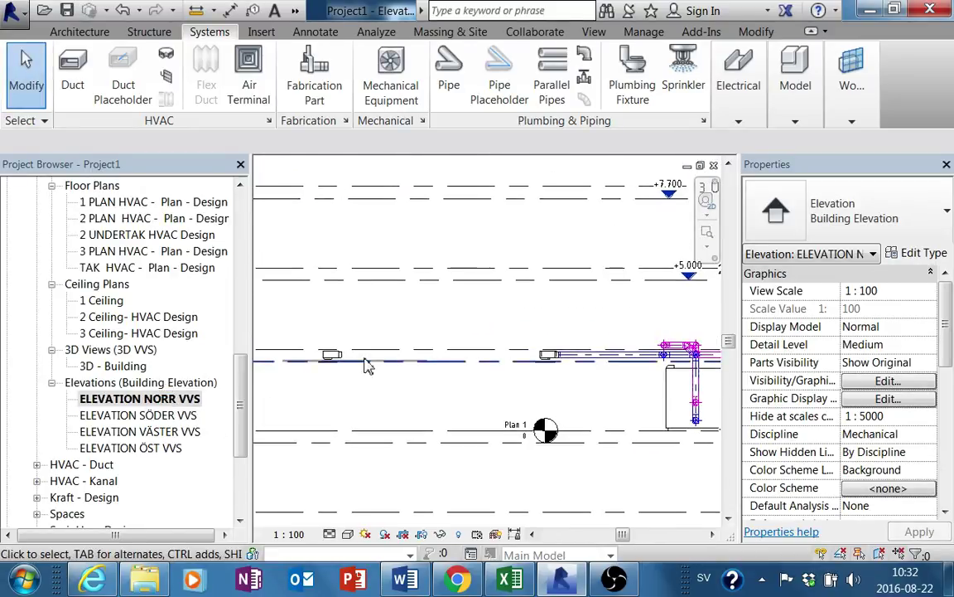
{"action": "scroll", "coordinate": [527, 328], "scroll_direction": "up", "scroll_amount": 2}
- Try moving a level line in the north VVS elevation, removing constraints, then dismiss the error
{"action": "left_click", "coordinate": [406, 333]}
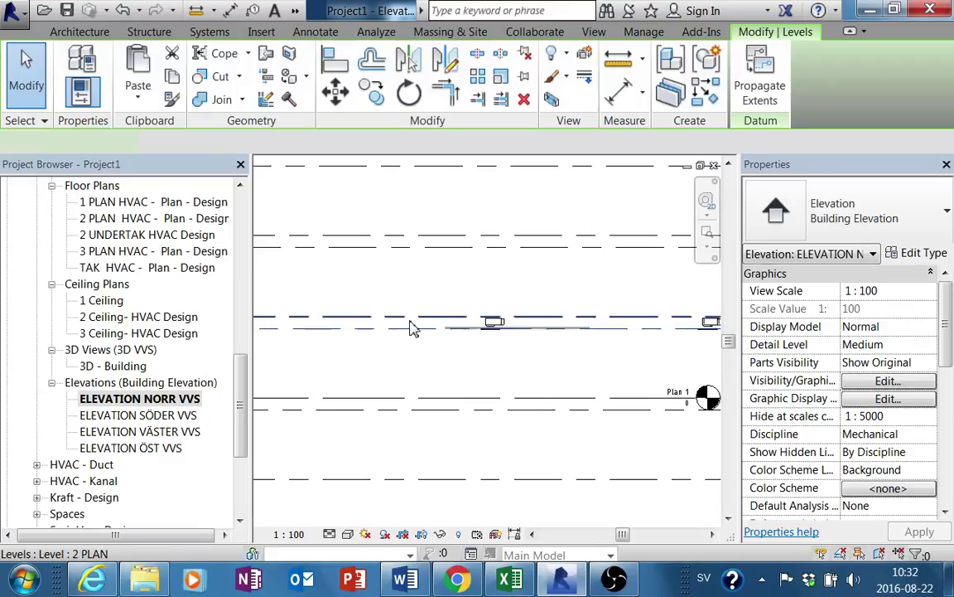
{"action": "scroll", "coordinate": [411, 326], "scroll_direction": "down", "scroll_amount": 3}
{"action": "scroll", "coordinate": [580, 323], "scroll_direction": "up", "scroll_amount": 2}
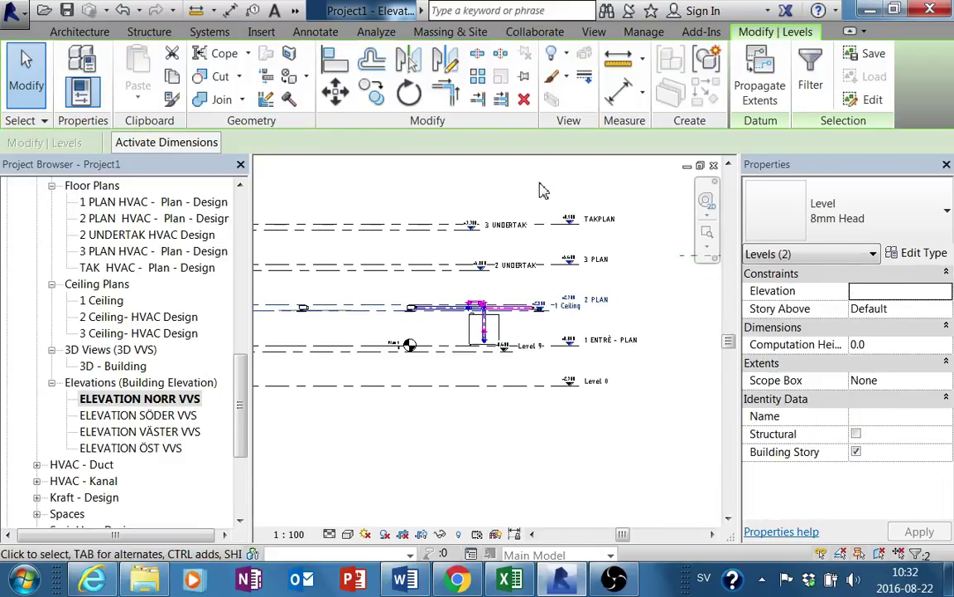
{"action": "middle_click_drag", "start_coordinate": [546, 311], "coordinate": [606, 362]}
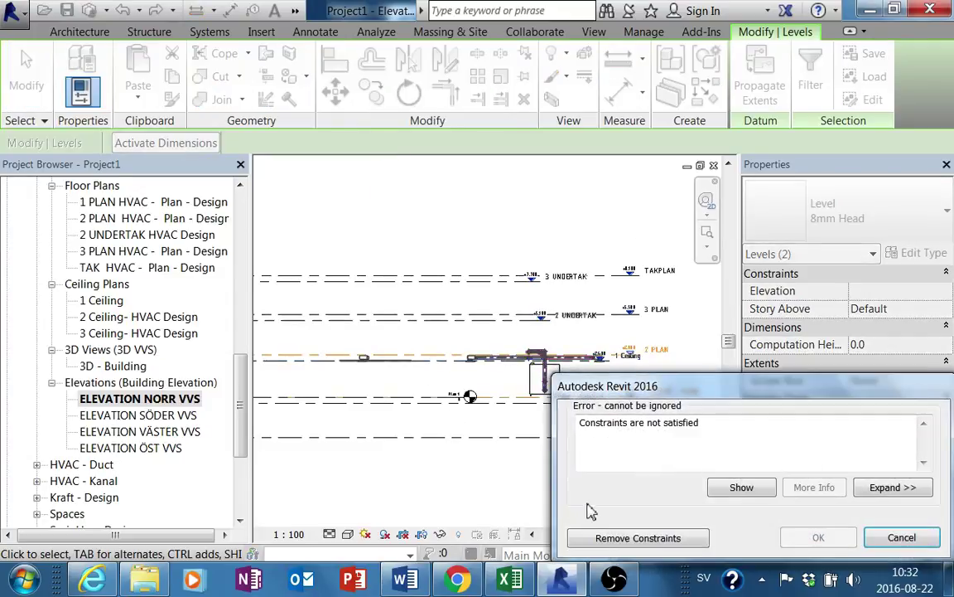
{"action": "left_click", "coordinate": [613, 545]}
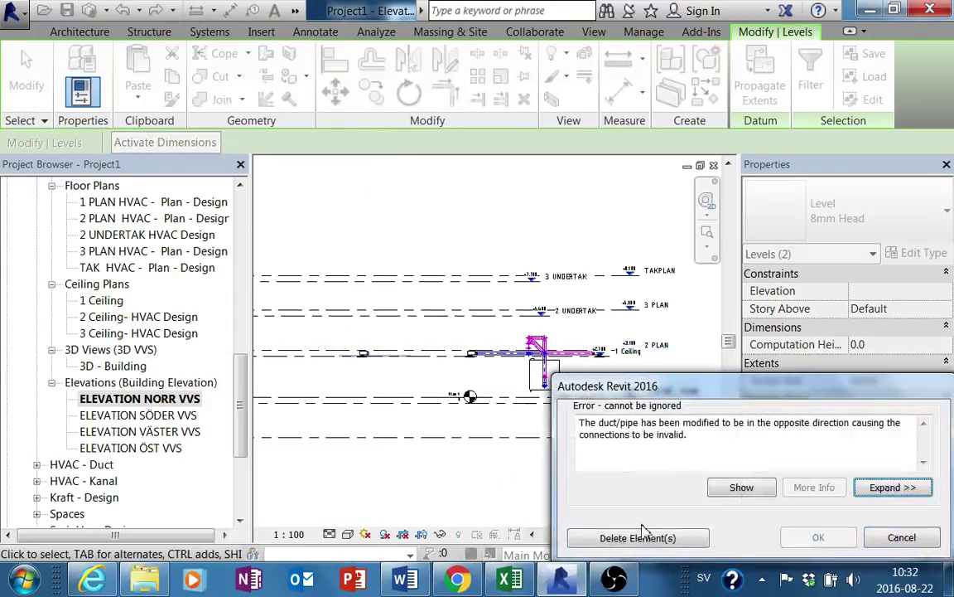
{"action": "key", "text": "Escape"}
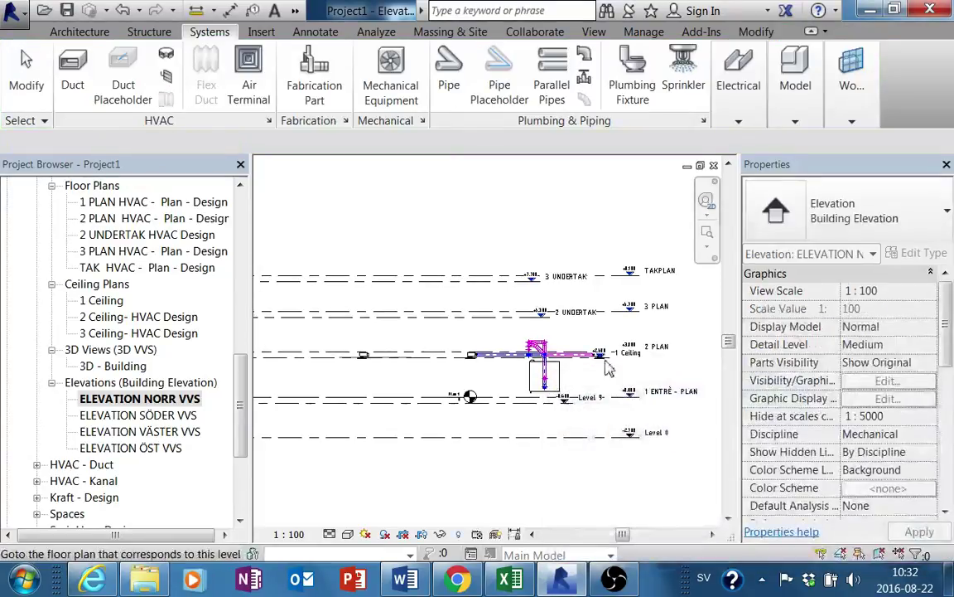
- Drag the 1 Ceiling and 2 PLAN levels together, then cancel the move that broke duct connections
{"action": "scroll", "coordinate": [510, 347], "scroll_direction": "up", "scroll_amount": 3}
{"action": "scroll", "coordinate": [501, 332], "scroll_direction": "up", "scroll_amount": 1}
{"action": "scroll", "coordinate": [497, 317], "scroll_direction": "up", "scroll_amount": 2}
{"action": "scroll", "coordinate": [497, 317], "scroll_direction": "up", "scroll_amount": 1}
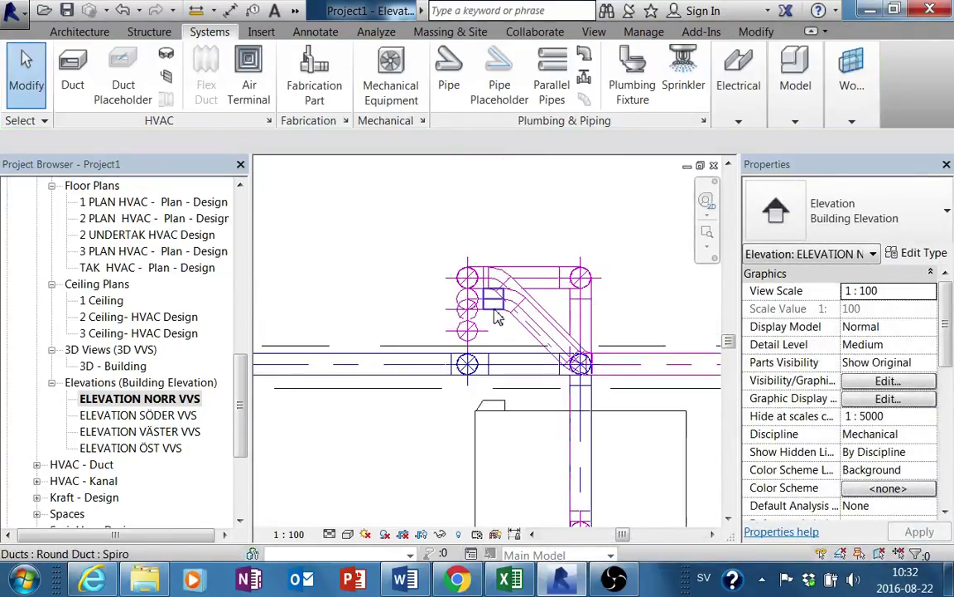
{"action": "middle_click_drag", "start_coordinate": [498, 318], "coordinate": [530, 311]}
{"action": "scroll", "coordinate": [511, 309], "scroll_direction": "down", "scroll_amount": 2}
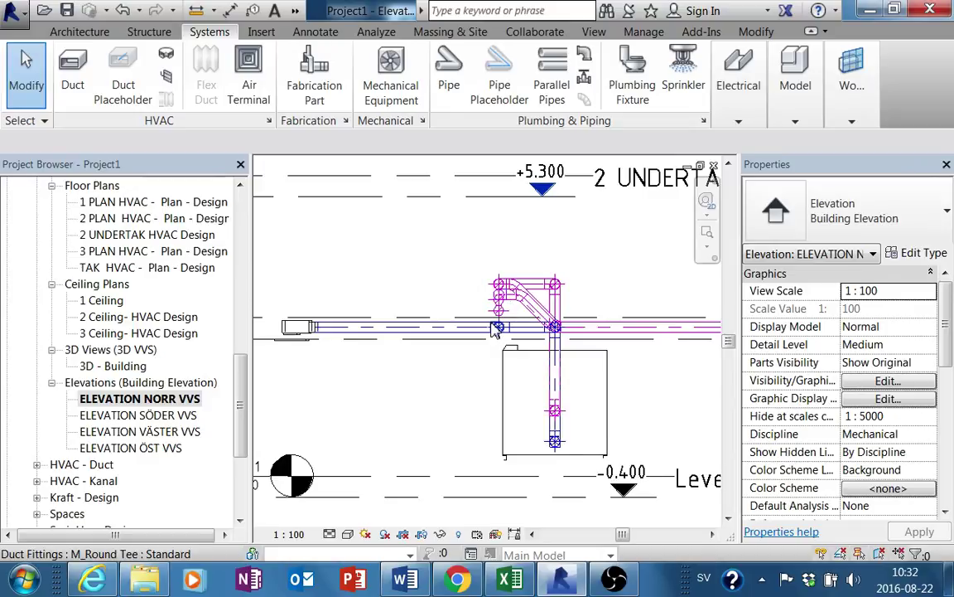
{"action": "scroll", "coordinate": [495, 329], "scroll_direction": "down", "scroll_amount": 1}
{"action": "scroll", "coordinate": [505, 331], "scroll_direction": "down", "scroll_amount": 1}
{"action": "middle_click_drag", "start_coordinate": [507, 347], "coordinate": [517, 365]}
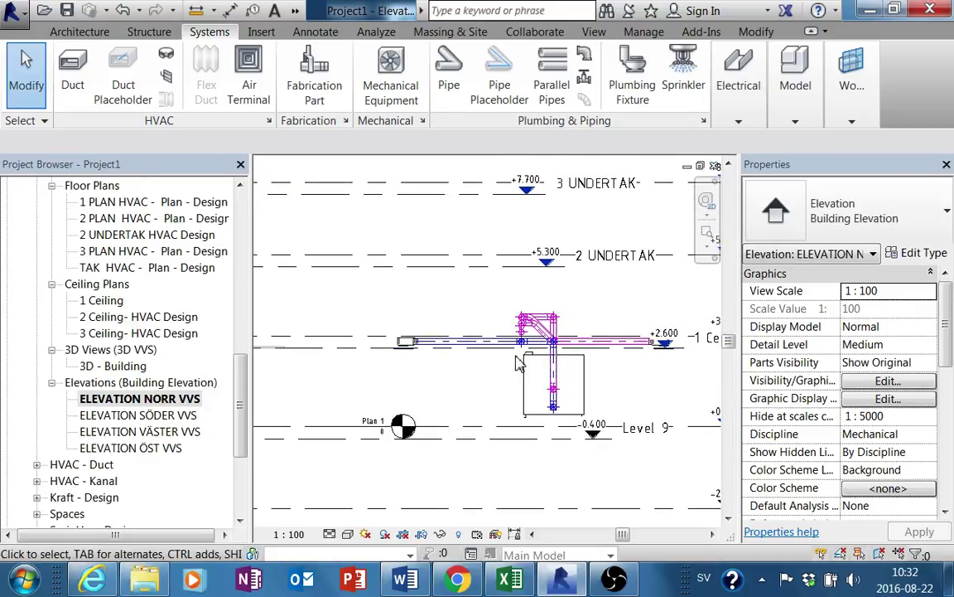
{"action": "scroll", "coordinate": [522, 352], "scroll_direction": "up", "scroll_amount": 2}
{"action": "scroll", "coordinate": [551, 323], "scroll_direction": "up", "scroll_amount": 2}
{"action": "scroll", "coordinate": [580, 290], "scroll_direction": "up", "scroll_amount": 1}
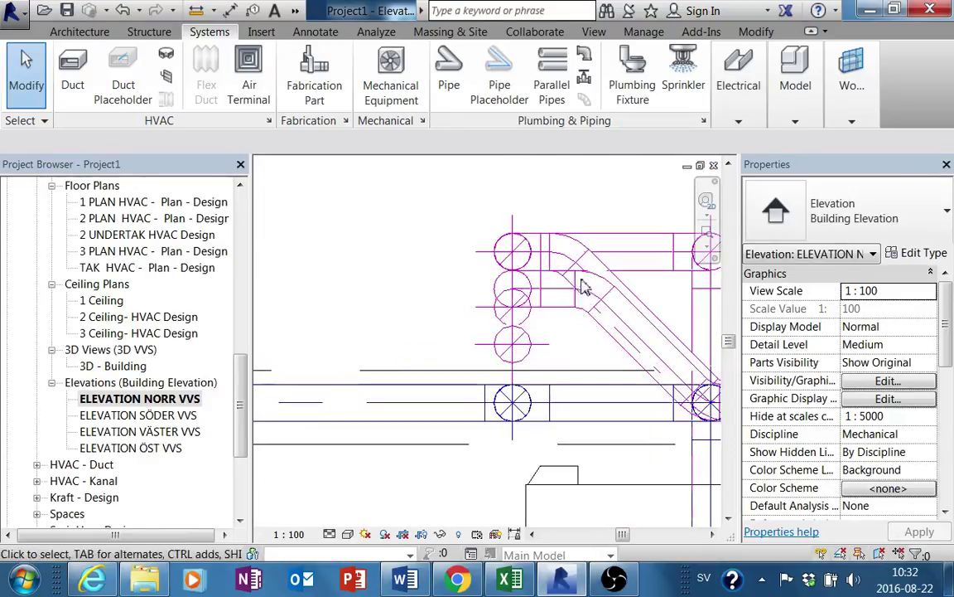
{"action": "scroll", "coordinate": [394, 430], "scroll_direction": "down", "scroll_amount": 2}
{"action": "left_click", "coordinate": [406, 395]}
{"action": "left_click", "coordinate": [411, 395], "text": "ctrl"}
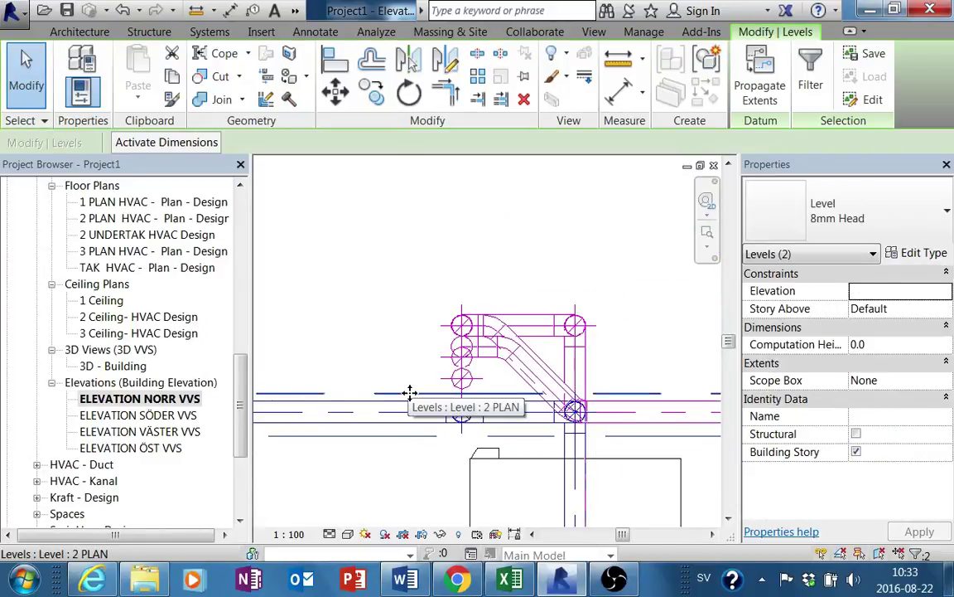
{"action": "left_click_drag", "start_coordinate": [411, 396], "coordinate": [370, 356]}
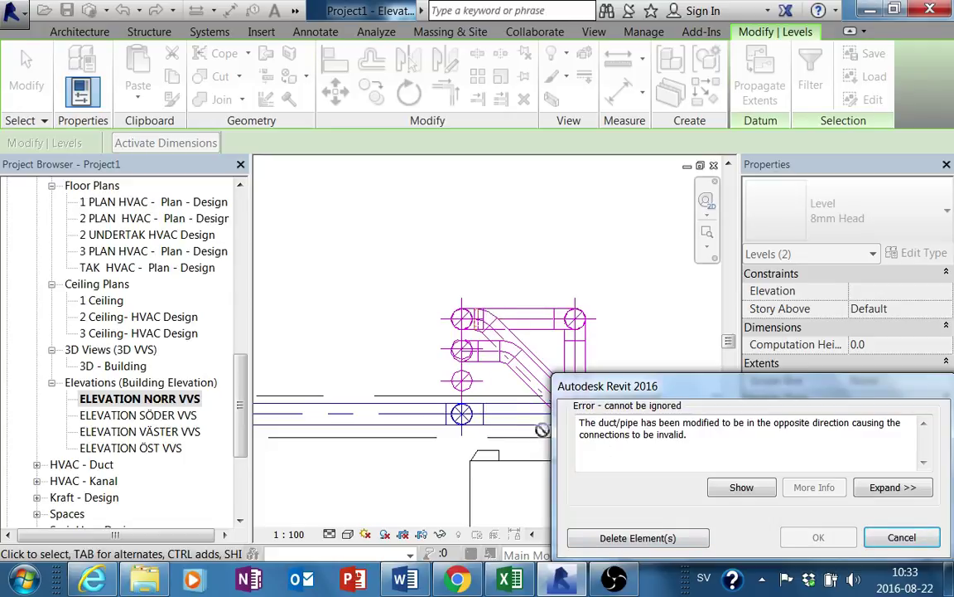
{"action": "key", "text": "Escape"}
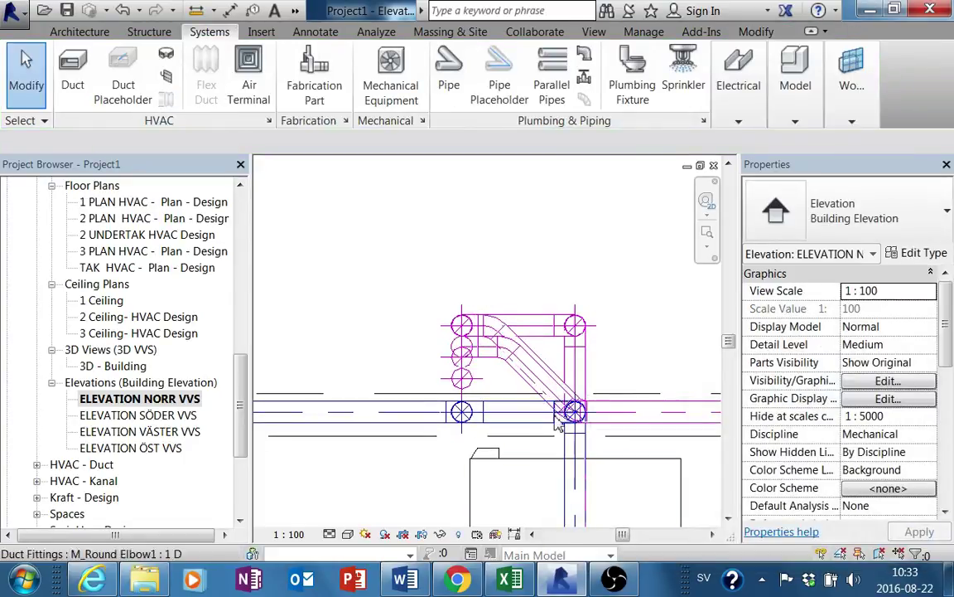
- Inspect the duct elbow, then switch to 3D - Building and orbit around the ductwork
{"action": "scroll", "coordinate": [495, 319], "scroll_direction": "down", "scroll_amount": 3}
{"action": "middle_click_drag", "start_coordinate": [528, 395], "coordinate": [522, 332]}
{"action": "scroll", "coordinate": [521, 321], "scroll_direction": "up", "scroll_amount": 2}
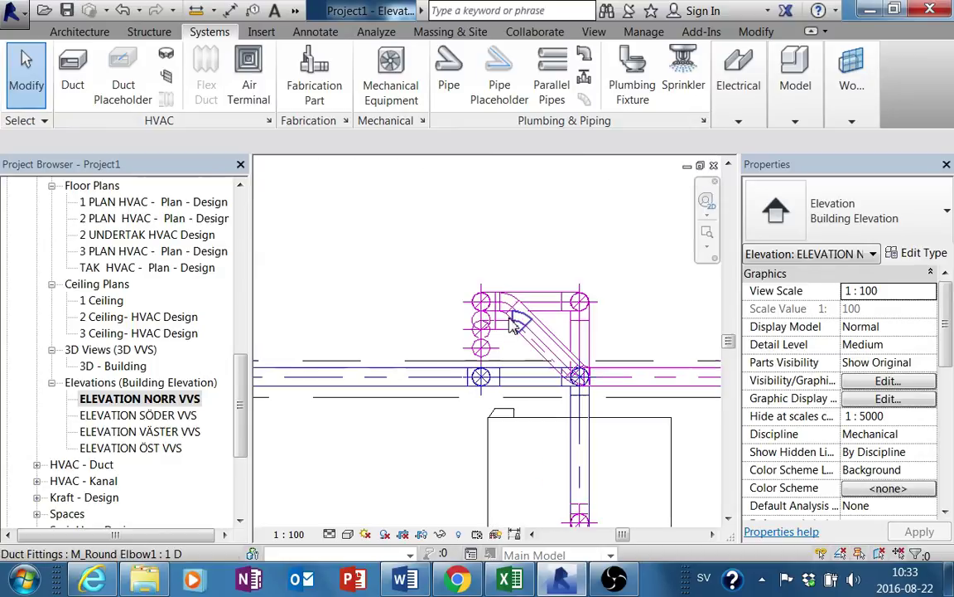
{"action": "scroll", "coordinate": [527, 319], "scroll_direction": "up", "scroll_amount": 2}
{"action": "scroll", "coordinate": [530, 319], "scroll_direction": "down", "scroll_amount": 3}
{"action": "scroll", "coordinate": [510, 314], "scroll_direction": "down", "scroll_amount": 1}
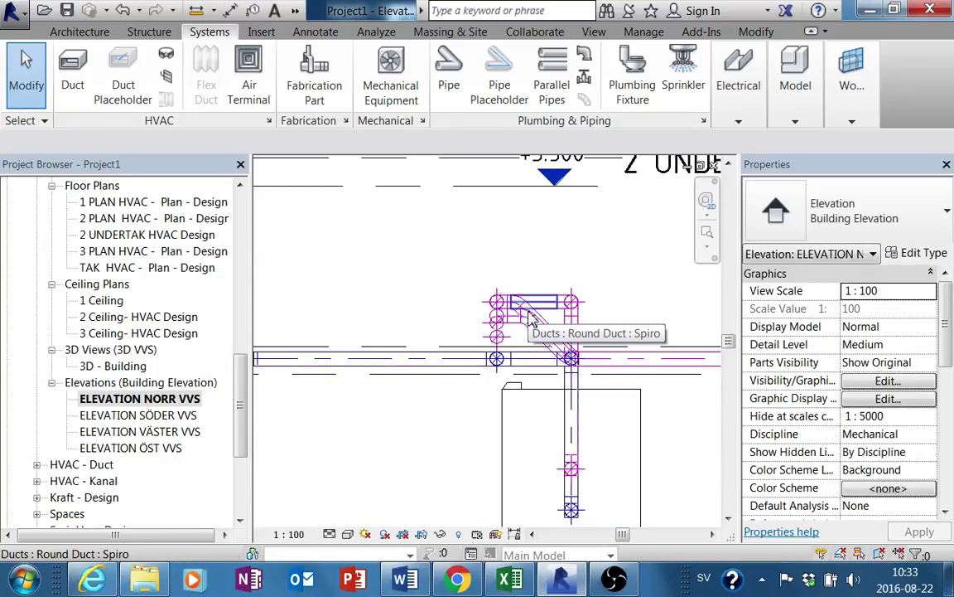
{"action": "double_click", "coordinate": [112, 366]}
{"action": "mouse_move", "coordinate": [447, 415]}
{"action": "middle_mouse_down", "text": "shift"}
{"action": "mouse_move", "coordinate": [481, 444]}
{"action": "mouse_move", "coordinate": [473, 386]}
{"action": "mouse_move", "coordinate": [479, 426]}
{"action": "mouse_move", "coordinate": [391, 415]}
{"action": "mouse_move", "coordinate": [384, 404]}
{"action": "mouse_move", "coordinate": [384, 433]}
{"action": "mouse_move", "coordinate": [368, 436]}
{"action": "mouse_move", "coordinate": [381, 439]}
{"action": "middle_mouse_up", "text": "shift"}
{"action": "scroll", "coordinate": [473, 385], "scroll_direction": "up", "scroll_amount": 2}
{"action": "scroll", "coordinate": [475, 434], "scroll_direction": "up", "scroll_amount": 1}
- Check the offsets of the vertical and horizontal supply ducts against the ceiling
{"action": "scroll", "coordinate": [389, 440], "scroll_direction": "up", "scroll_amount": 3}
{"action": "scroll", "coordinate": [401, 439], "scroll_direction": "up", "scroll_amount": 3}
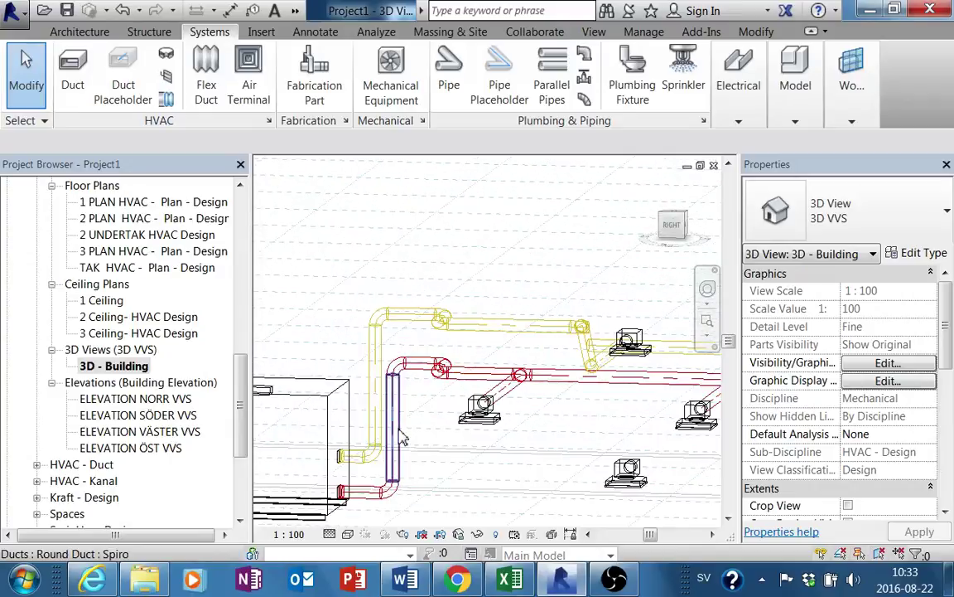
{"action": "left_click", "coordinate": [394, 435]}
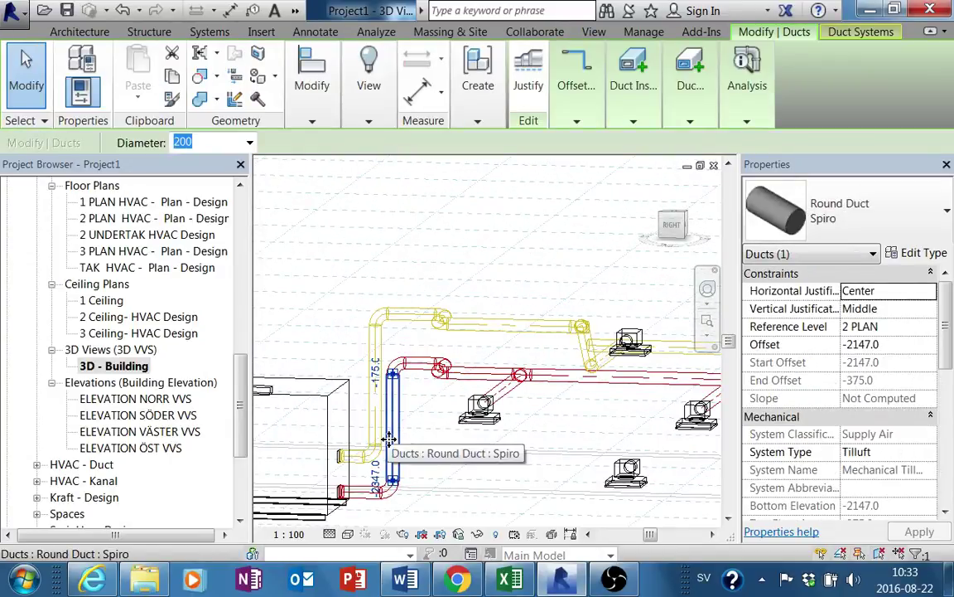
{"action": "left_click", "coordinate": [486, 381]}
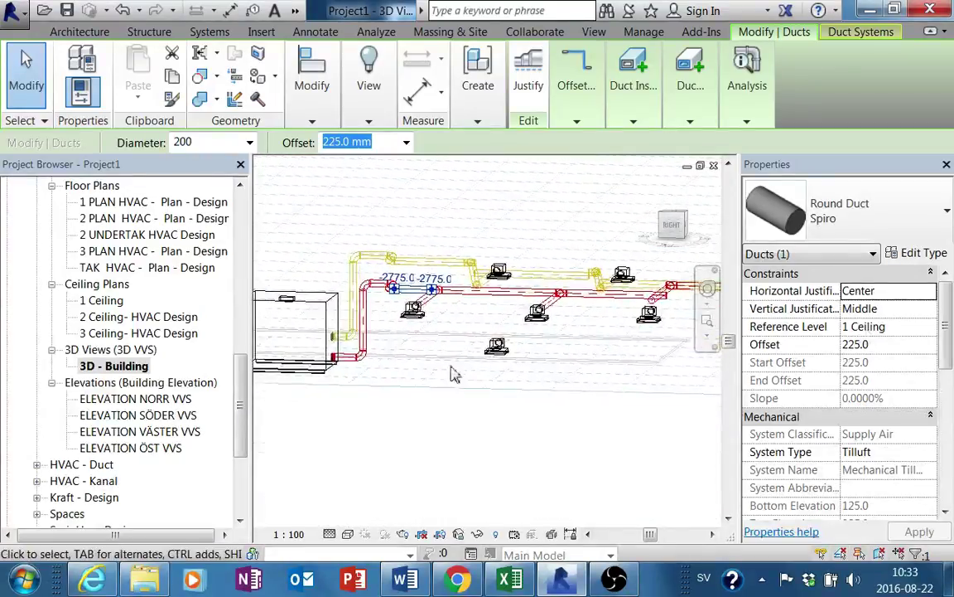
{"action": "mouse_move", "coordinate": [452, 372]}
{"action": "middle_mouse_down", "text": "shift"}
{"action": "mouse_move", "coordinate": [496, 358]}
{"action": "mouse_move", "coordinate": [449, 341]}
{"action": "middle_mouse_up", "text": "shift"}
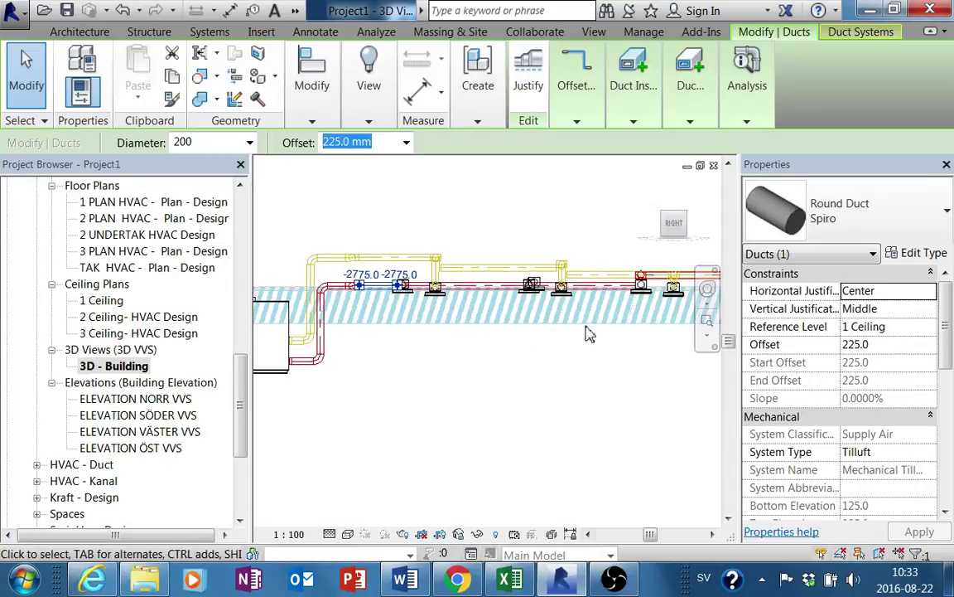
{"action": "middle_click_drag", "start_coordinate": [511, 334], "coordinate": [515, 329], "text": "shift"}
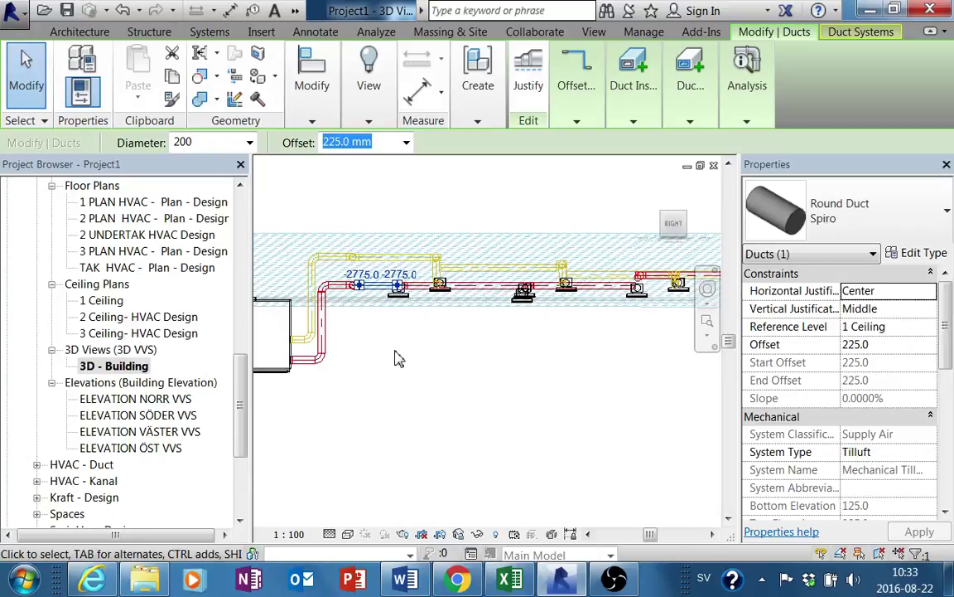
- Pan the 3D view, clear the selection and switch to the ELEVATION NORR VVS elevation
{"action": "middle_click_drag", "start_coordinate": [389, 362], "coordinate": [490, 389]}
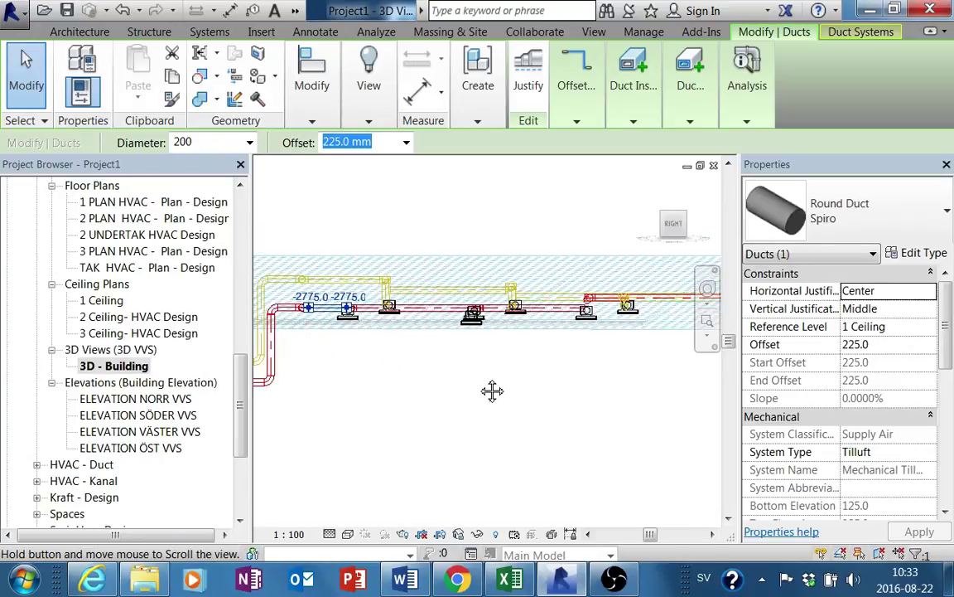
{"action": "middle_click_drag", "start_coordinate": [428, 384], "coordinate": [522, 377]}
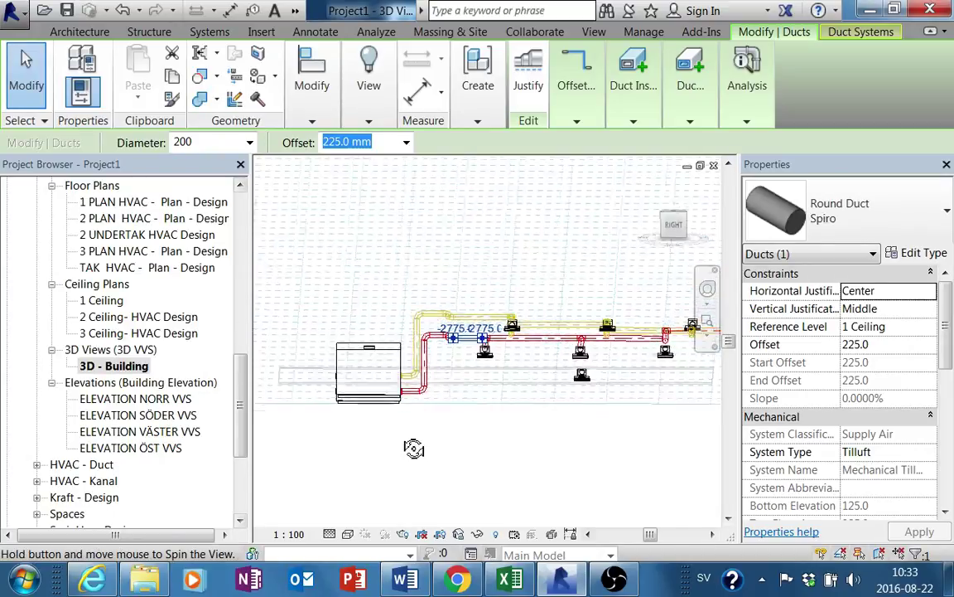
{"action": "middle_click_drag", "start_coordinate": [416, 443], "coordinate": [499, 389], "text": "shift"}
{"action": "scroll", "coordinate": [522, 365], "scroll_direction": "up", "scroll_amount": 3}
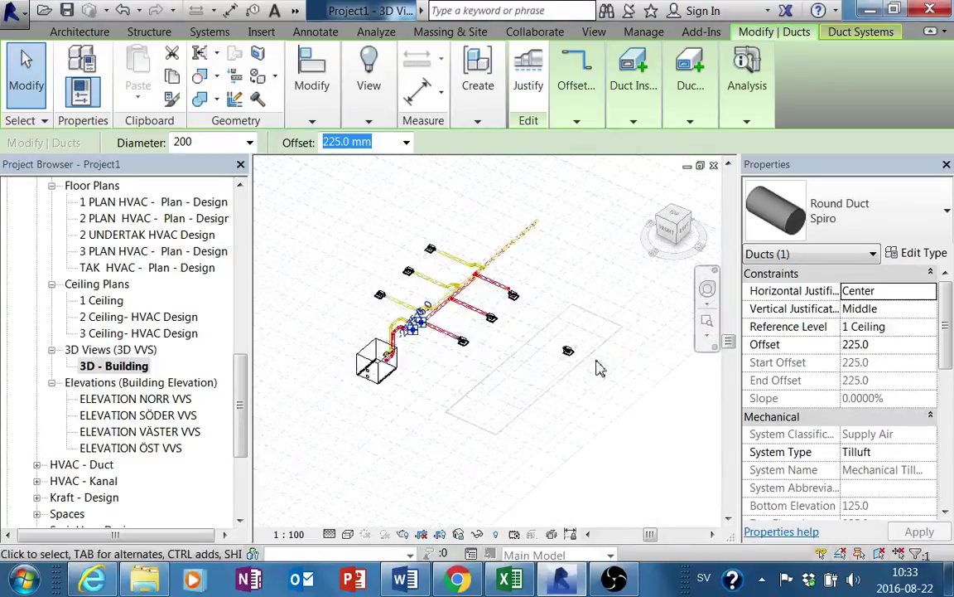
{"action": "scroll", "coordinate": [554, 351], "scroll_direction": "up", "scroll_amount": 3}
{"action": "left_click_drag", "start_coordinate": [564, 350], "coordinate": [533, 332]}
{"action": "left_click", "coordinate": [559, 362]}
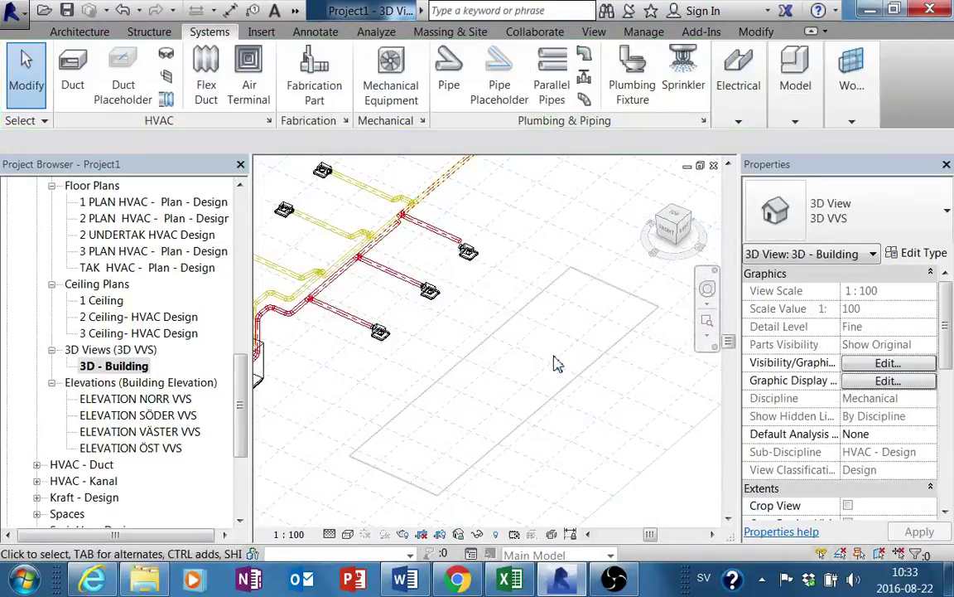
{"action": "scroll", "coordinate": [531, 381], "scroll_direction": "down", "scroll_amount": 4}
{"action": "mouse_move", "coordinate": [505, 398]}
{"action": "middle_mouse_down", "text": "shift"}
{"action": "mouse_move", "coordinate": [412, 387]}
{"action": "mouse_move", "coordinate": [390, 366]}
{"action": "mouse_move", "coordinate": [368, 367]}
{"action": "middle_mouse_up", "text": "shift"}
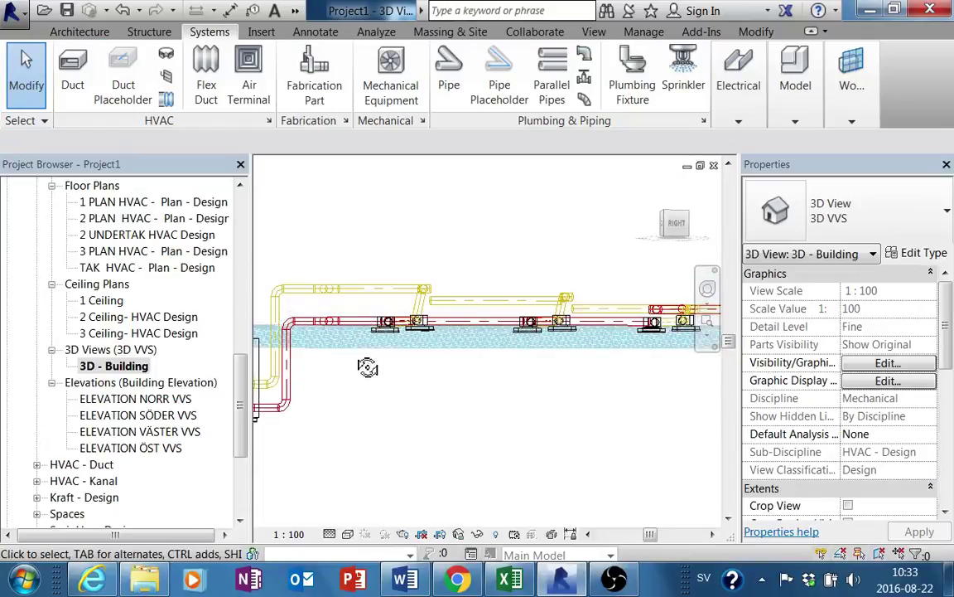
{"action": "double_click", "coordinate": [176, 399]}
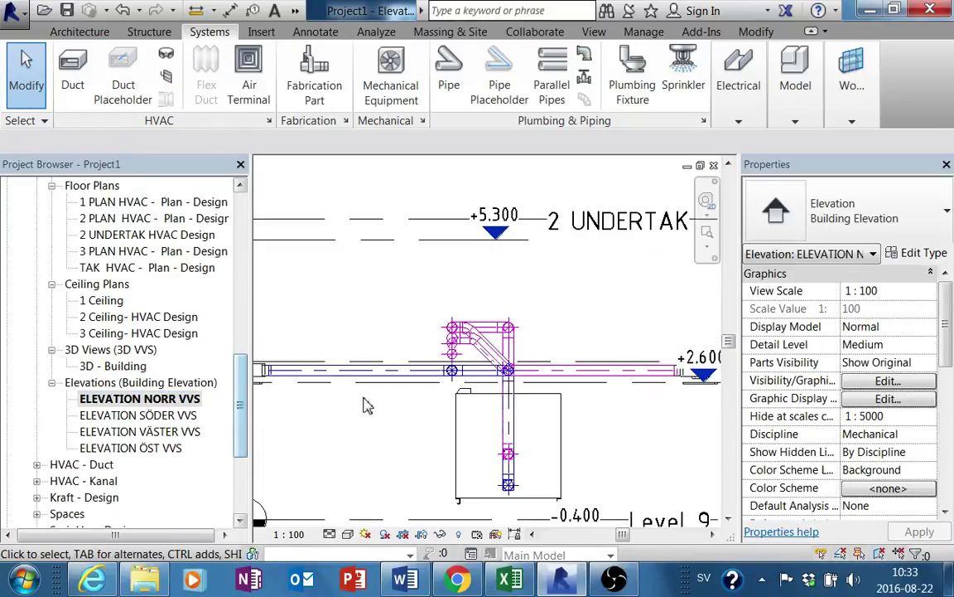
- Verify the 1 Ceiling level reads 2600, review the upper levels, then switch to ELEVATION SÖDER VVS
{"action": "scroll", "coordinate": [368, 405], "scroll_direction": "down", "scroll_amount": 2}
{"action": "scroll", "coordinate": [444, 315], "scroll_direction": "down", "scroll_amount": 2}
{"action": "left_click", "coordinate": [443, 313]}
{"action": "scroll", "coordinate": [344, 382], "scroll_direction": "up", "scroll_amount": 4}
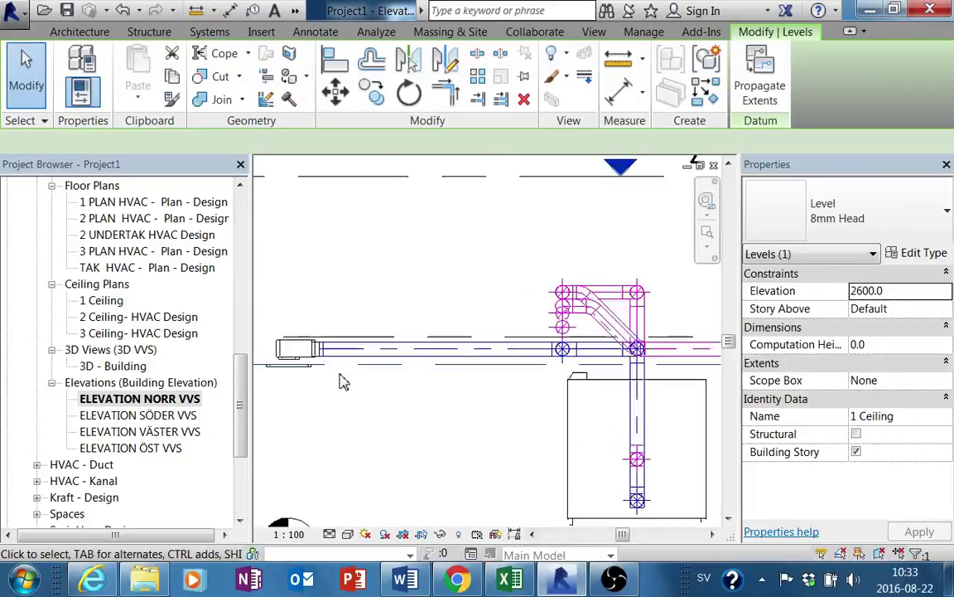
{"action": "middle_click_drag", "start_coordinate": [344, 381], "coordinate": [477, 377]}
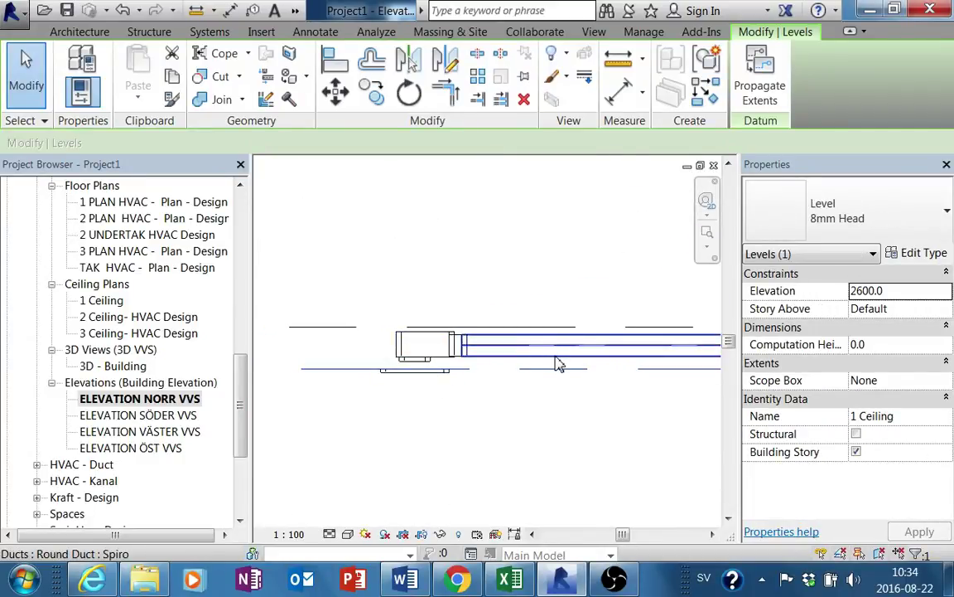
{"action": "scroll", "coordinate": [558, 365], "scroll_direction": "down", "scroll_amount": 1}
{"action": "middle_click_drag", "start_coordinate": [501, 369], "coordinate": [486, 392]}
{"action": "scroll", "coordinate": [486, 392], "scroll_direction": "down", "scroll_amount": 1}
{"action": "scroll", "coordinate": [367, 389], "scroll_direction": "down", "scroll_amount": 1}
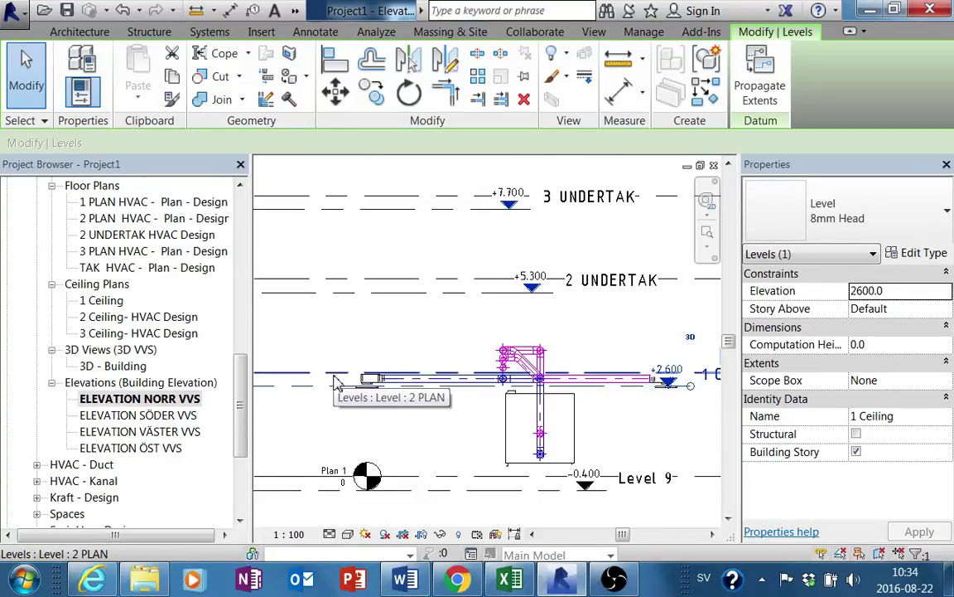
{"action": "middle_click_drag", "start_coordinate": [522, 387], "coordinate": [489, 340]}
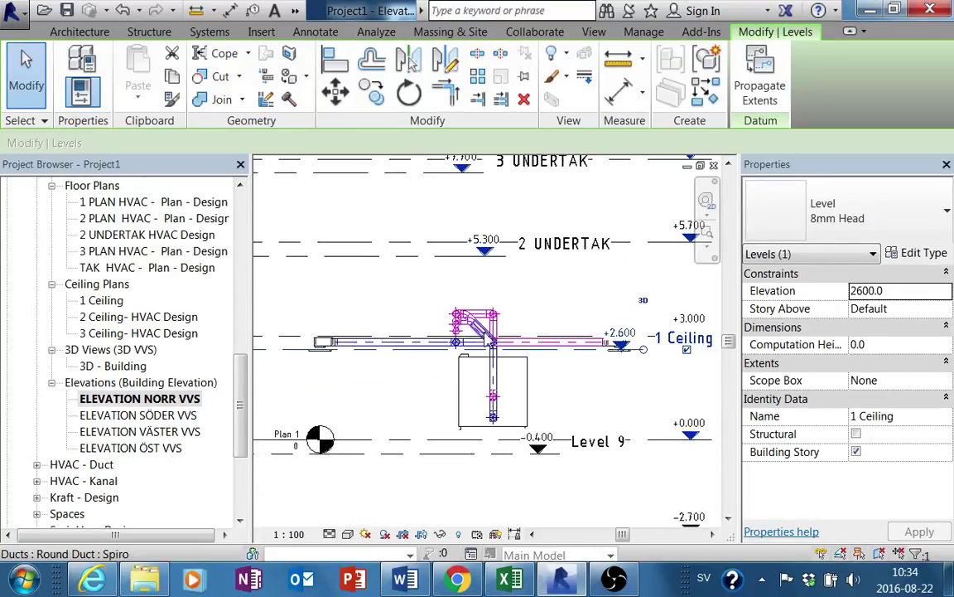
{"action": "double_click", "coordinate": [153, 415]}
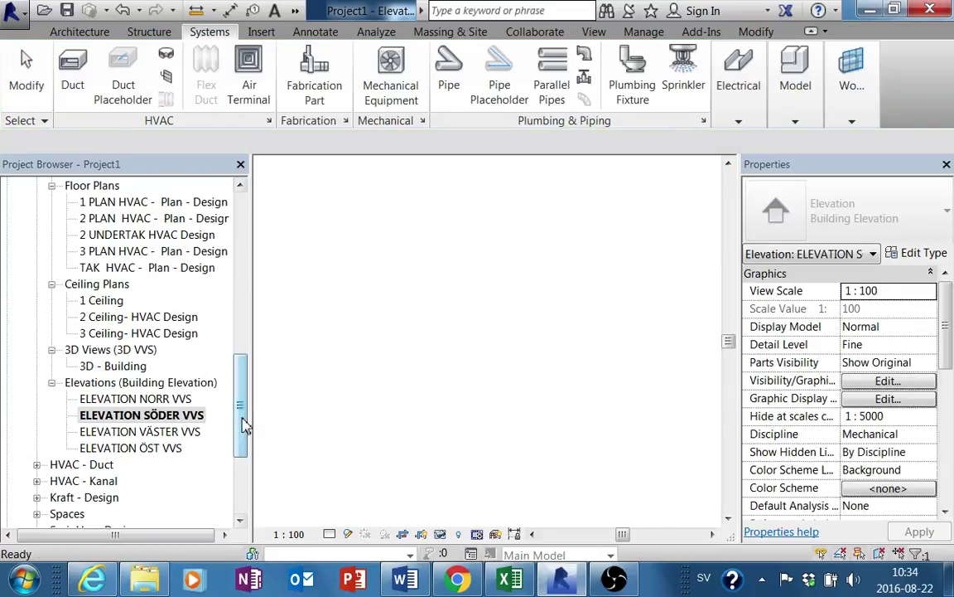
- Switch to the ELEVATION VÄSTER VVS elevation and zoom in on the return ducts
{"action": "scroll", "coordinate": [411, 262], "scroll_direction": "up", "scroll_amount": 1}
{"action": "scroll", "coordinate": [412, 262], "scroll_direction": "up", "scroll_amount": 2}
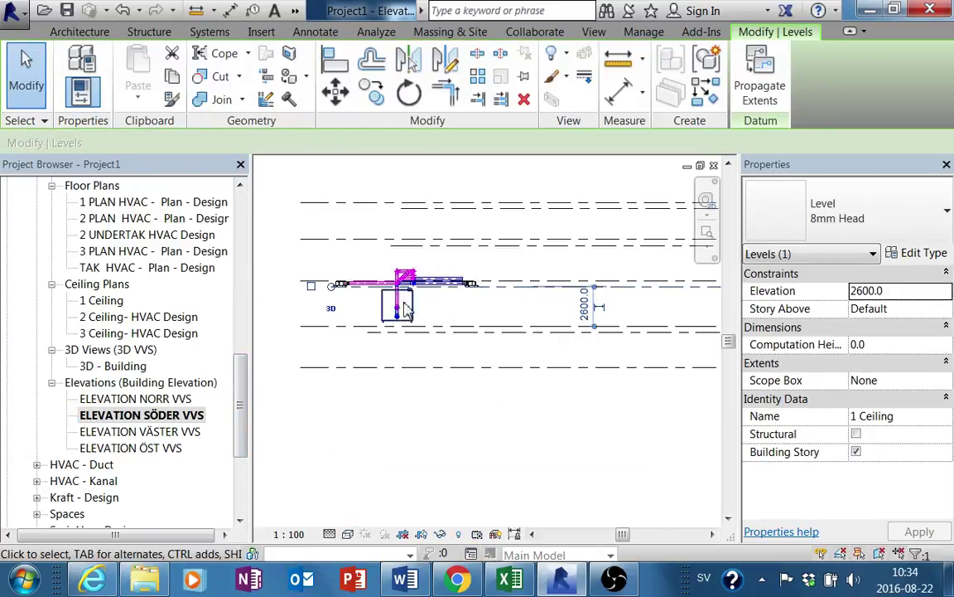
{"action": "scroll", "coordinate": [414, 260], "scroll_direction": "up", "scroll_amount": 2}
{"action": "double_click", "coordinate": [187, 432]}
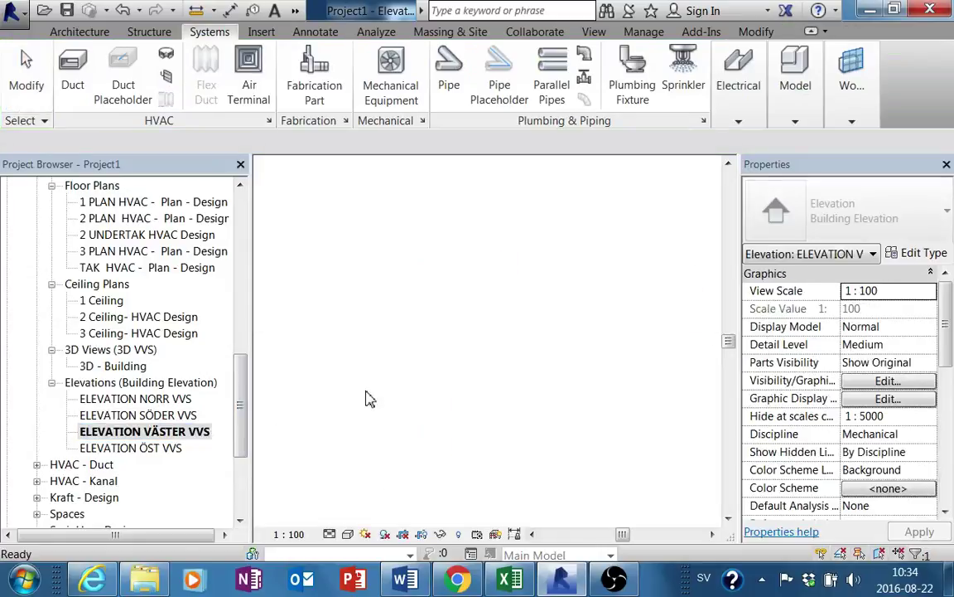
{"action": "scroll", "coordinate": [526, 362], "scroll_direction": "up", "scroll_amount": 1}
{"action": "scroll", "coordinate": [548, 389], "scroll_direction": "up", "scroll_amount": 1}
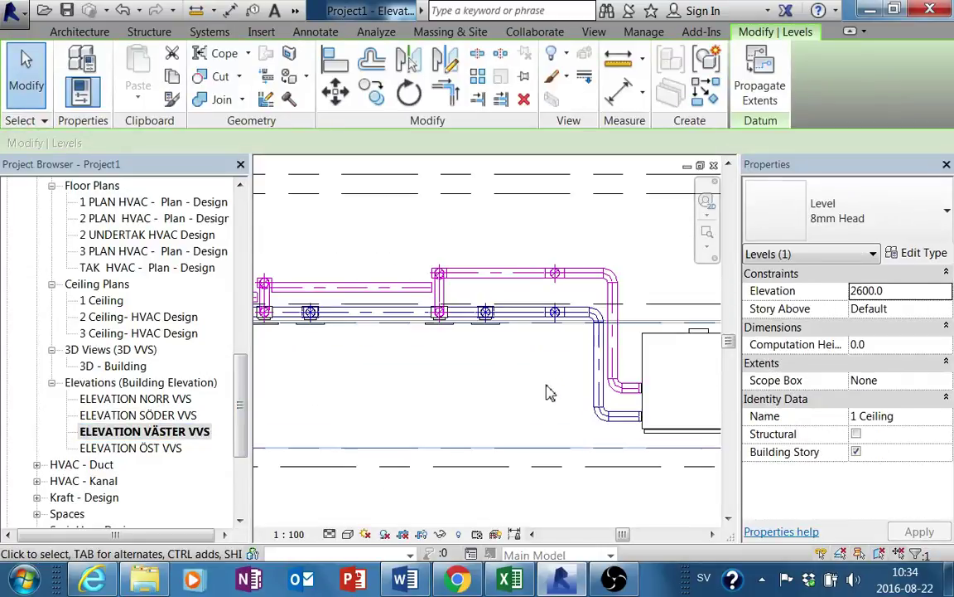
{"action": "scroll", "coordinate": [490, 321], "scroll_direction": "up", "scroll_amount": 1}
{"action": "scroll", "coordinate": [529, 334], "scroll_direction": "up", "scroll_amount": 2}
{"action": "scroll", "coordinate": [530, 335], "scroll_direction": "down", "scroll_amount": 1}
{"action": "scroll", "coordinate": [547, 332], "scroll_direction": "down", "scroll_amount": 1}
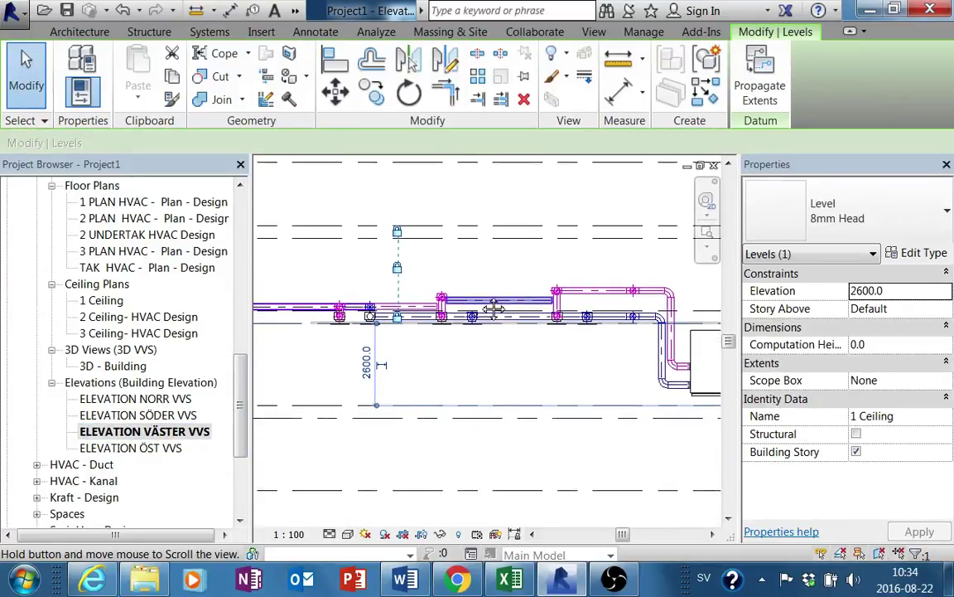
{"action": "scroll", "coordinate": [549, 315], "scroll_direction": "down", "scroll_amount": 2}
{"action": "scroll", "coordinate": [553, 302], "scroll_direction": "down", "scroll_amount": 1}
{"action": "scroll", "coordinate": [551, 300], "scroll_direction": "down", "scroll_amount": 1}
- Set the upper return-air duct to a 740 mm offset from 1 Ceiling
{"action": "left_click", "coordinate": [549, 299]}
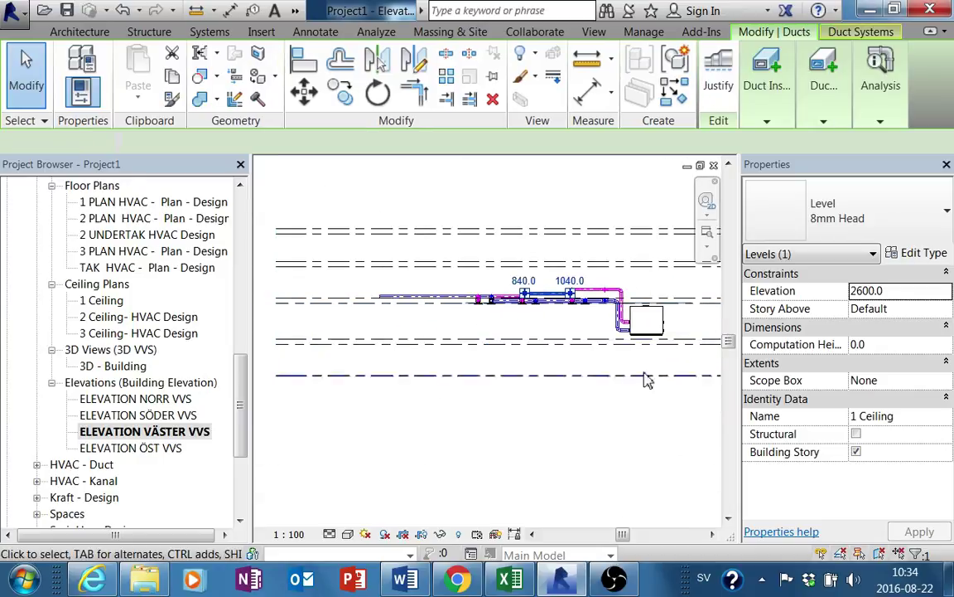
{"action": "scroll", "coordinate": [607, 320], "scroll_direction": "up", "scroll_amount": 1}
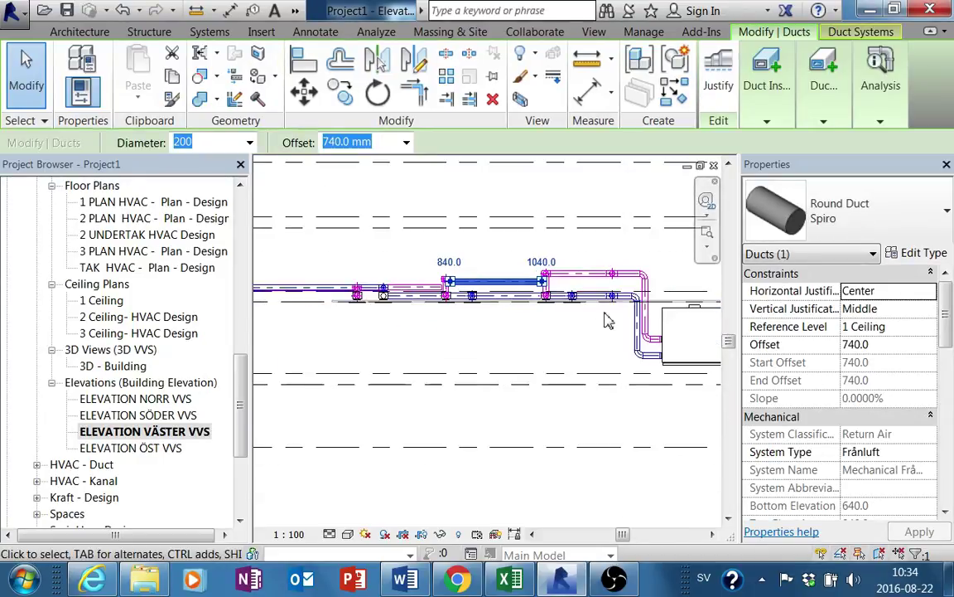
{"action": "scroll", "coordinate": [563, 290], "scroll_direction": "up", "scroll_amount": 1}
{"action": "scroll", "coordinate": [430, 323], "scroll_direction": "up", "scroll_amount": 2}
{"action": "scroll", "coordinate": [420, 352], "scroll_direction": "up", "scroll_amount": 1}
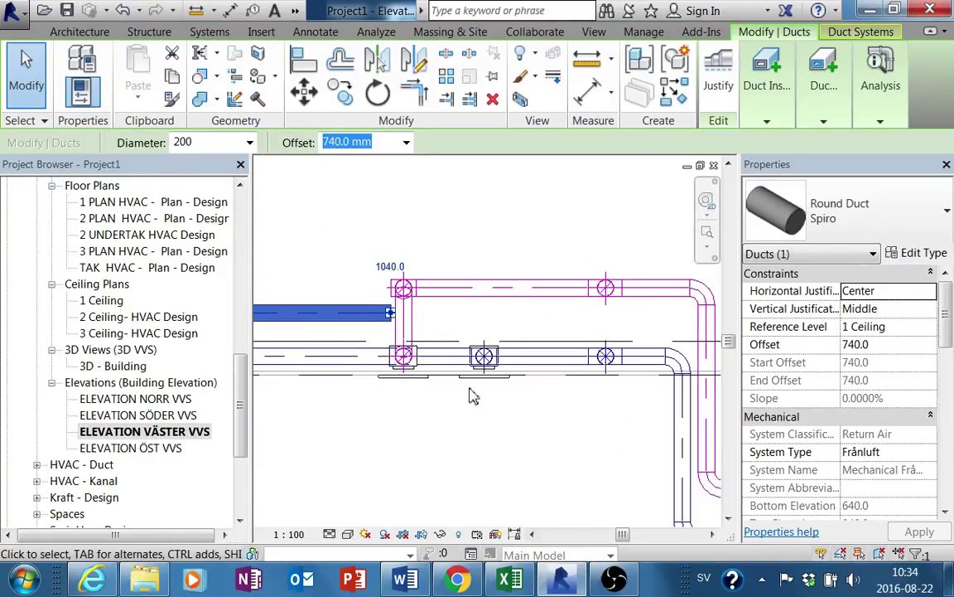
{"action": "middle_click_drag", "start_coordinate": [459, 408], "coordinate": [414, 453]}
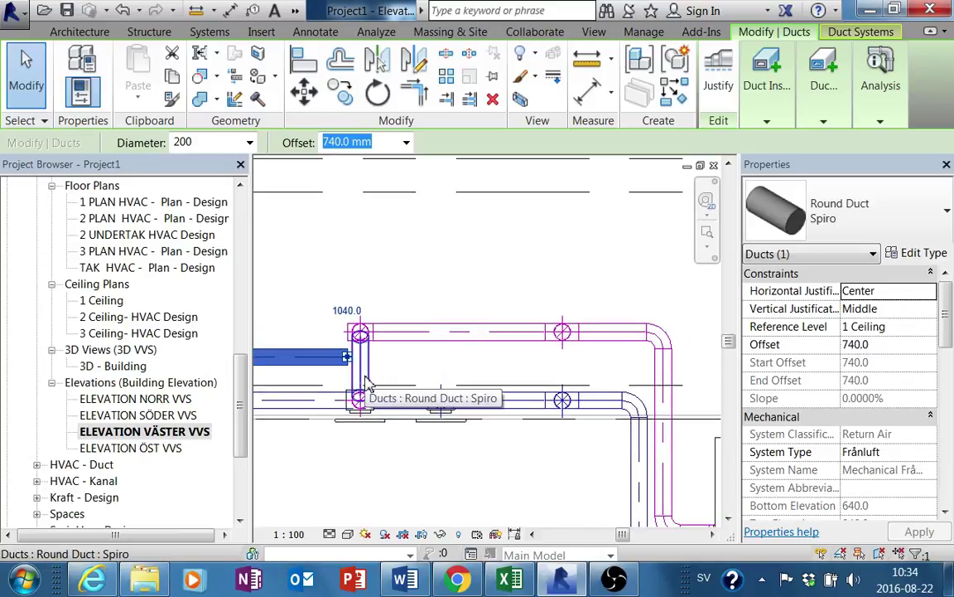
{"action": "scroll", "coordinate": [367, 384], "scroll_direction": "down", "scroll_amount": 1}
{"action": "scroll", "coordinate": [369, 386], "scroll_direction": "down", "scroll_amount": 1}
{"action": "scroll", "coordinate": [394, 410], "scroll_direction": "down", "scroll_amount": 1}
{"action": "scroll", "coordinate": [415, 419], "scroll_direction": "down", "scroll_amount": 1}
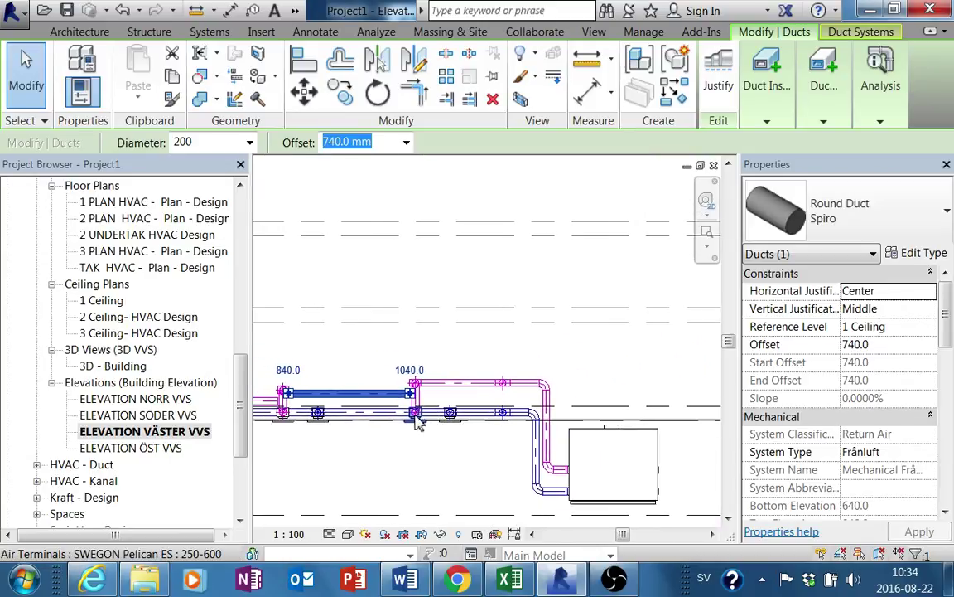
{"action": "middle_click_drag", "start_coordinate": [418, 423], "coordinate": [414, 394]}
{"action": "middle_click_drag", "start_coordinate": [439, 404], "coordinate": [406, 367]}
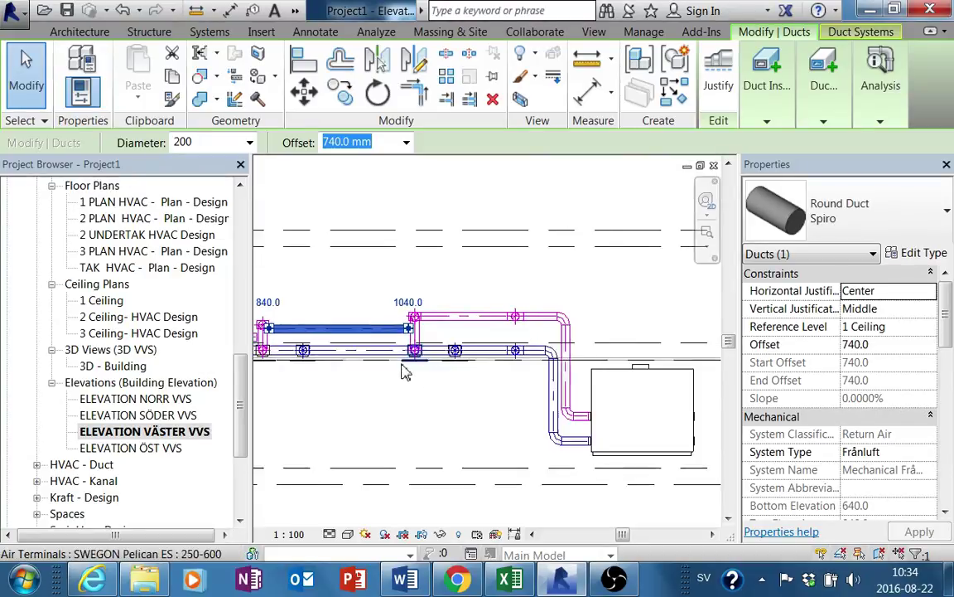
{"action": "mouse_move", "coordinate": [514, 450]}
{"action": "middle_mouse_down"}
{"action": "mouse_move", "coordinate": [485, 420]}
{"action": "mouse_move", "coordinate": [563, 358]}
{"action": "middle_mouse_up"}
{"action": "key", "text": "Escape"}
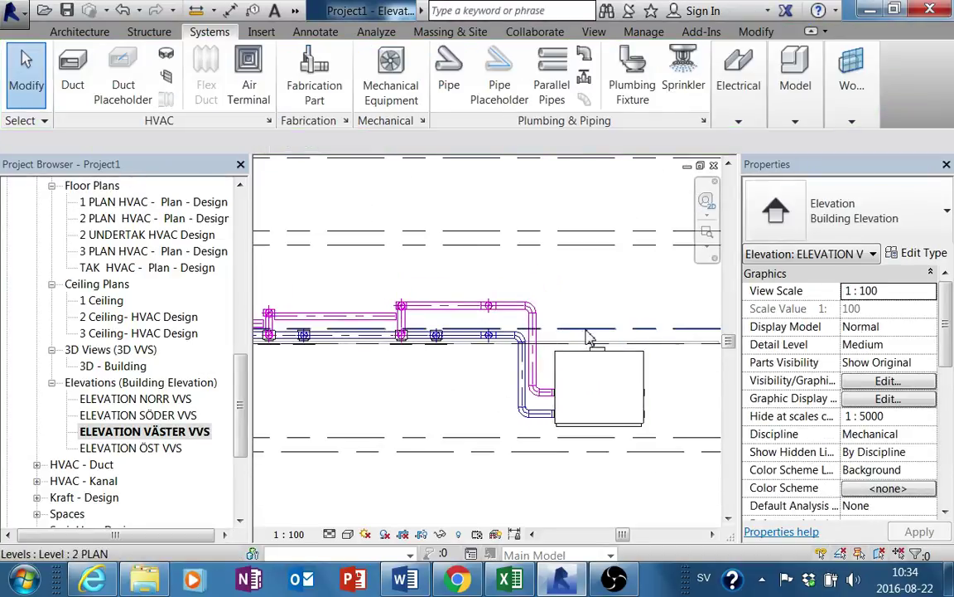
{"action": "left_click", "coordinate": [588, 339]}
{"action": "scroll", "coordinate": [633, 405], "scroll_direction": "down", "scroll_amount": 1}
{"action": "mouse_move", "coordinate": [633, 405]}
{"action": "middle_mouse_down"}
{"action": "mouse_move", "coordinate": [502, 375]}
{"action": "mouse_move", "coordinate": [458, 388]}
{"action": "mouse_move", "coordinate": [618, 409]}
{"action": "middle_mouse_up"}
{"action": "scroll", "coordinate": [459, 388], "scroll_direction": "down", "scroll_amount": 2}
{"action": "scroll", "coordinate": [663, 373], "scroll_direction": "down", "scroll_amount": 1}
{"action": "scroll", "coordinate": [663, 373], "scroll_direction": "up", "scroll_amount": 1}
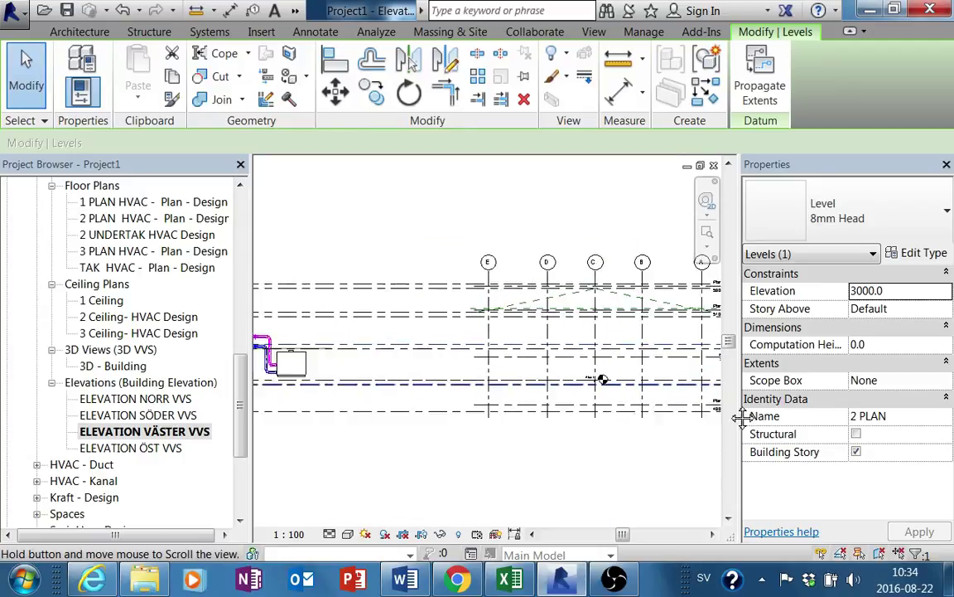
{"action": "middle_click_drag", "start_coordinate": [740, 415], "coordinate": [667, 405]}
{"action": "scroll", "coordinate": [511, 384], "scroll_direction": "up", "scroll_amount": 1}
{"action": "scroll", "coordinate": [525, 377], "scroll_direction": "up", "scroll_amount": 1}
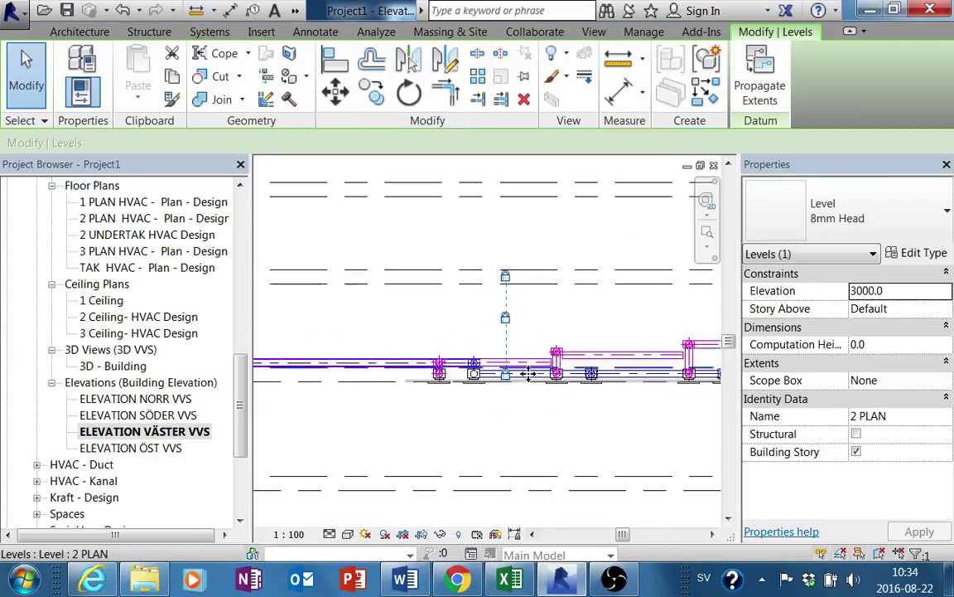
{"action": "scroll", "coordinate": [451, 373], "scroll_direction": "up", "scroll_amount": 2}
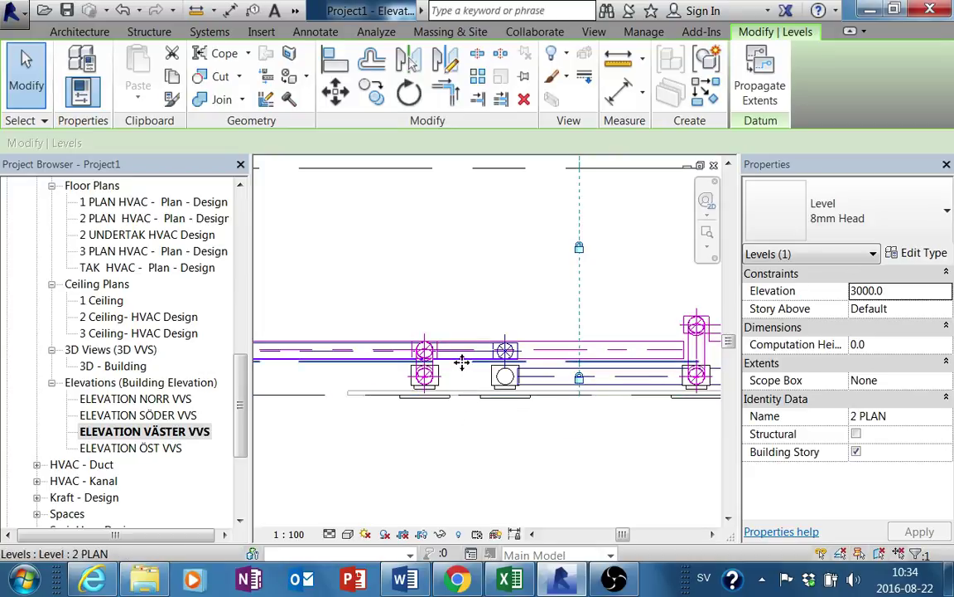
{"action": "scroll", "coordinate": [553, 425], "scroll_direction": "down", "scroll_amount": 1}
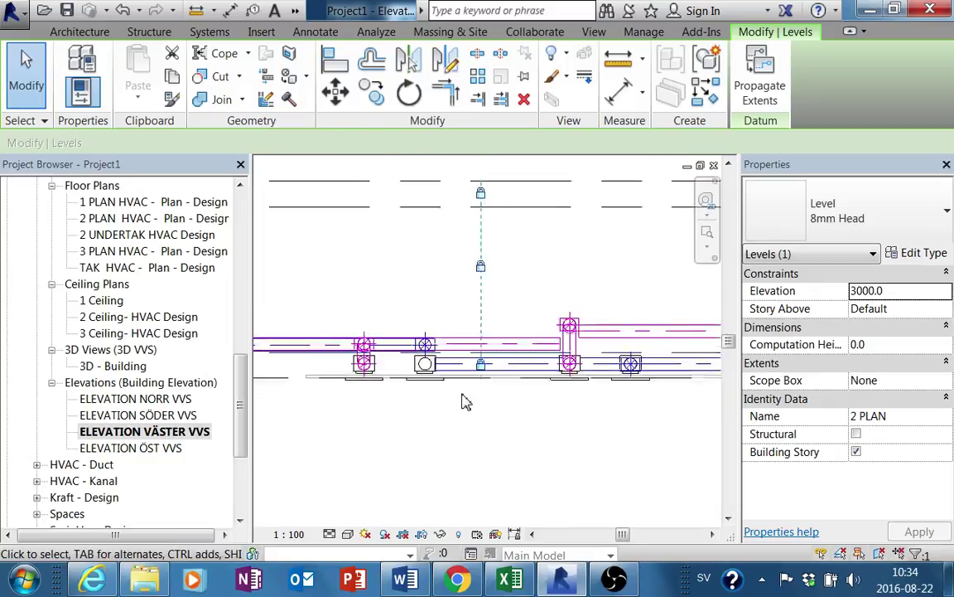
{"action": "scroll", "coordinate": [464, 399], "scroll_direction": "down", "scroll_amount": 1}
{"action": "scroll", "coordinate": [494, 404], "scroll_direction": "down", "scroll_amount": 1}
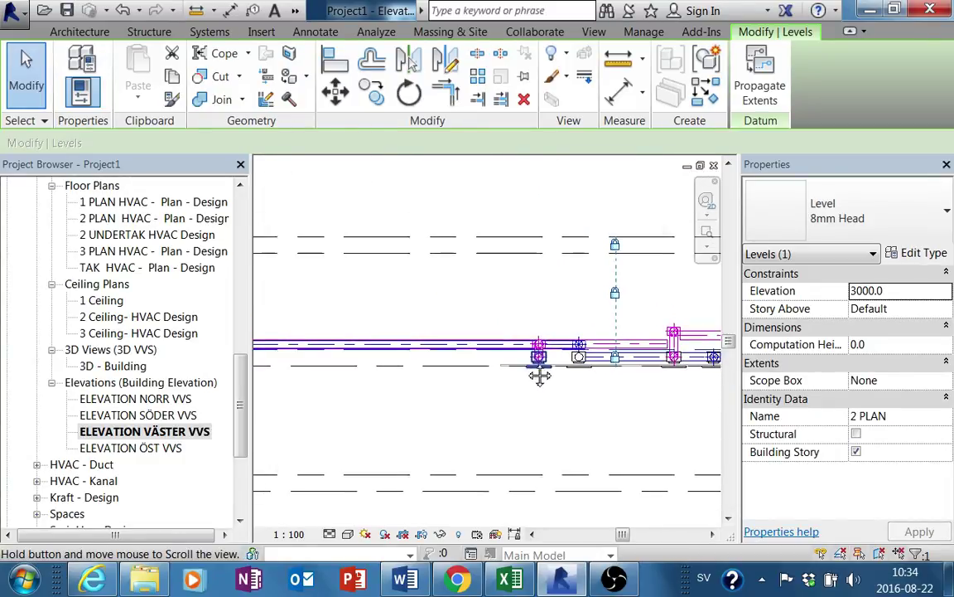
{"action": "middle_click_drag", "start_coordinate": [346, 369], "coordinate": [583, 406]}
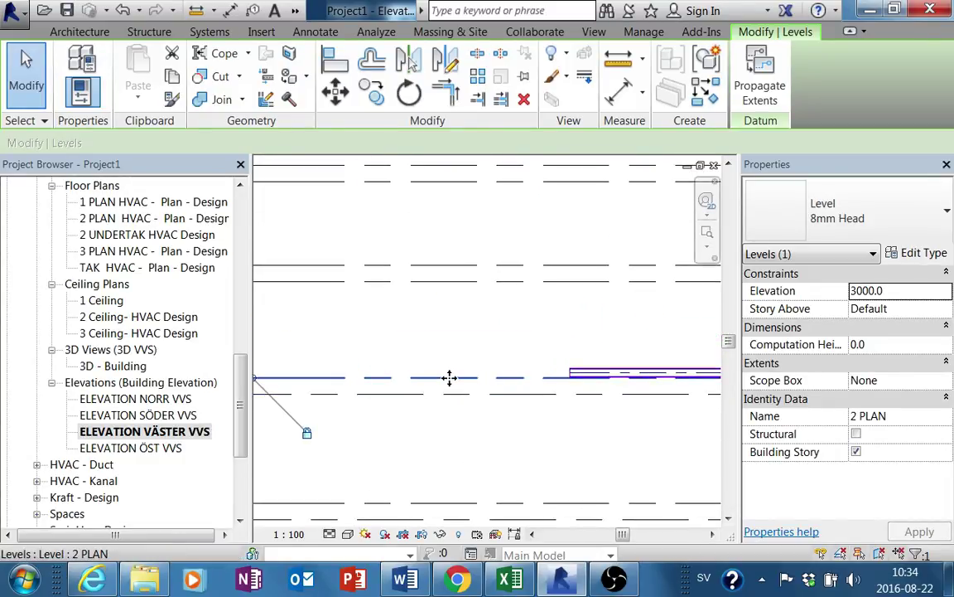
{"action": "key", "text": "Up"}
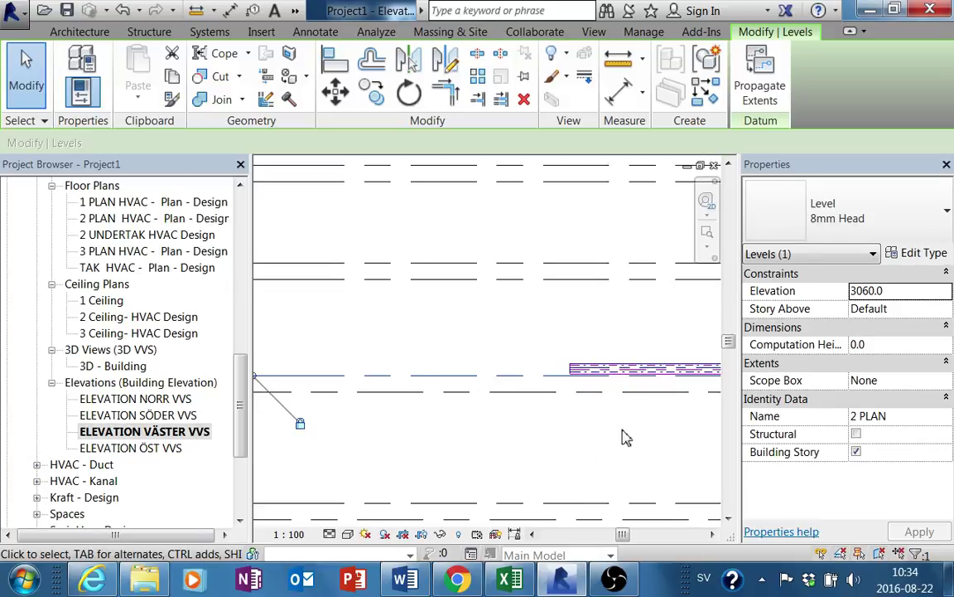
{"action": "key", "text": "Up"}
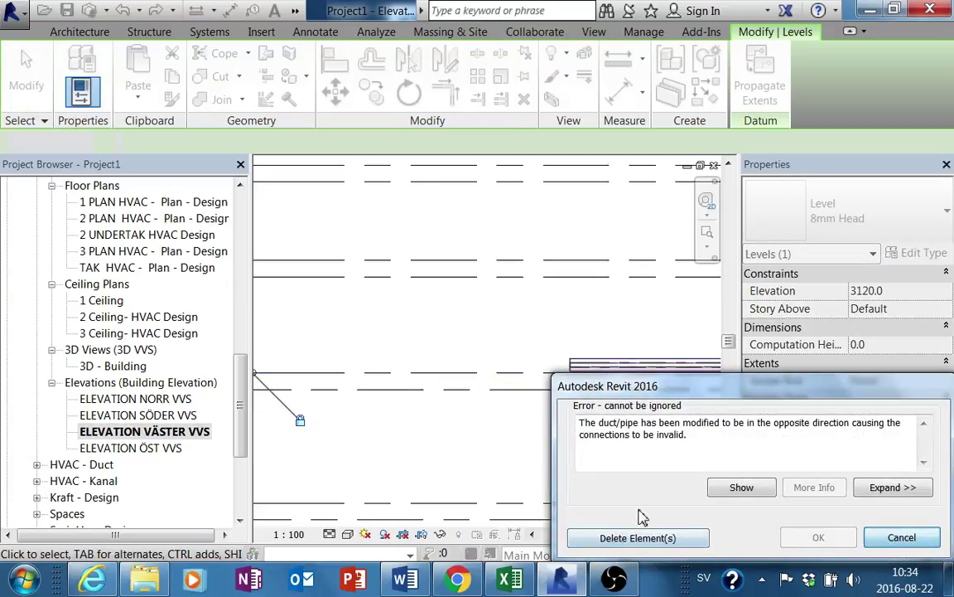
{"action": "left_click", "coordinate": [640, 535]}
{"action": "middle_click_drag", "start_coordinate": [371, 454], "coordinate": [437, 426]}
{"action": "scroll", "coordinate": [514, 410], "scroll_direction": "up", "scroll_amount": 2}
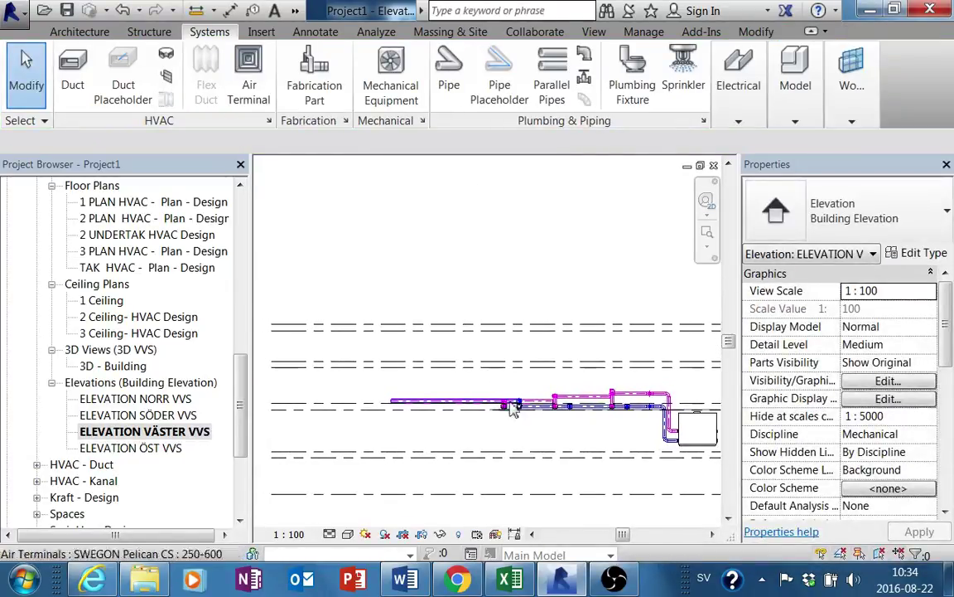
{"action": "middle_click_drag", "start_coordinate": [514, 410], "coordinate": [603, 454]}
{"action": "scroll", "coordinate": [454, 409], "scroll_direction": "up", "scroll_amount": 2}
{"action": "middle_click_drag", "start_coordinate": [447, 419], "coordinate": [454, 426]}
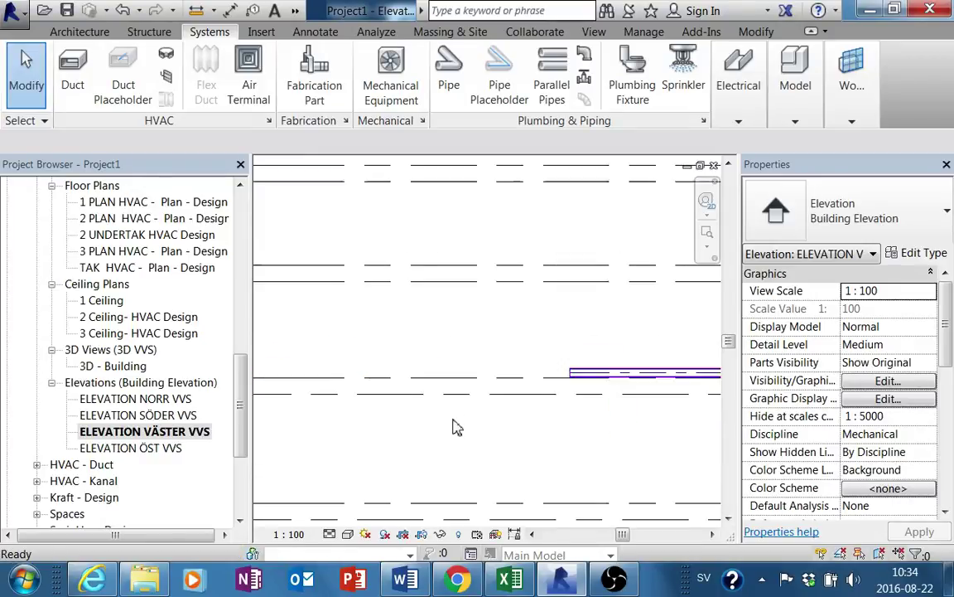
{"action": "scroll", "coordinate": [624, 430], "scroll_direction": "down", "scroll_amount": 1}
{"action": "scroll", "coordinate": [543, 445], "scroll_direction": "up", "scroll_amount": 1}
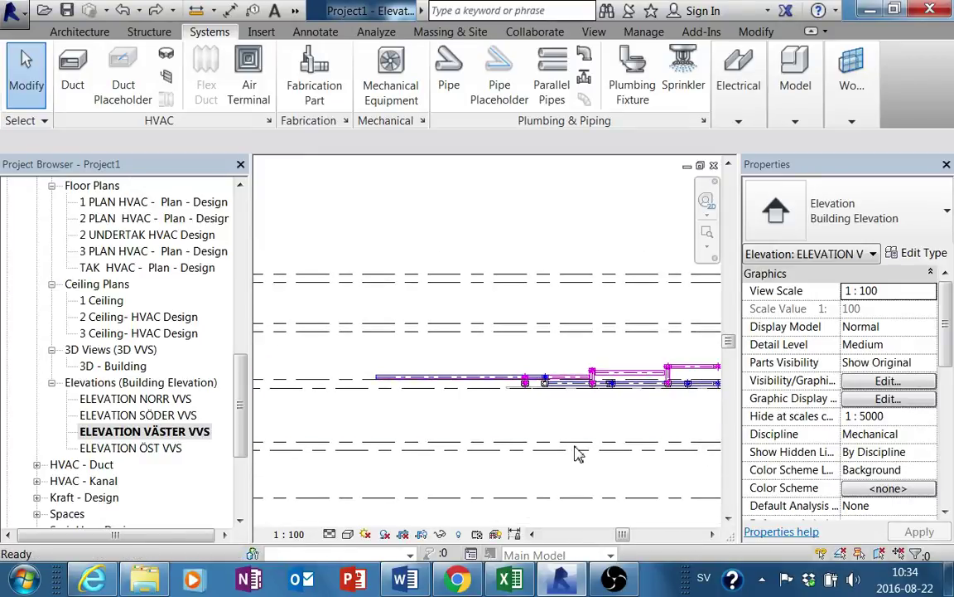
{"action": "middle_click_drag", "start_coordinate": [628, 454], "coordinate": [535, 417]}
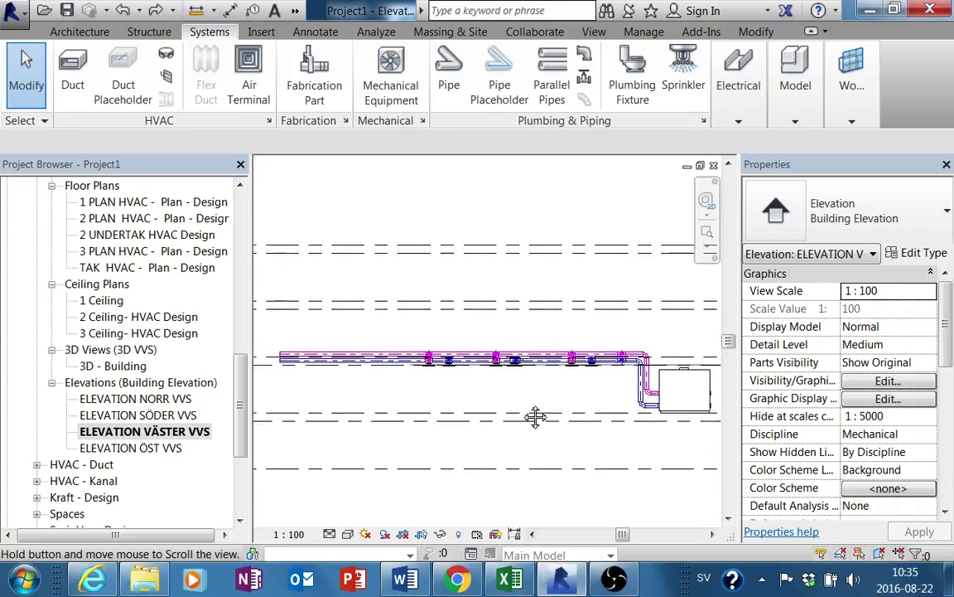
{"action": "scroll", "coordinate": [395, 385], "scroll_direction": "up", "scroll_amount": 1}
{"action": "middle_click_drag", "start_coordinate": [394, 385], "coordinate": [516, 396]}
{"action": "scroll", "coordinate": [507, 389], "scroll_direction": "up", "scroll_amount": 1}
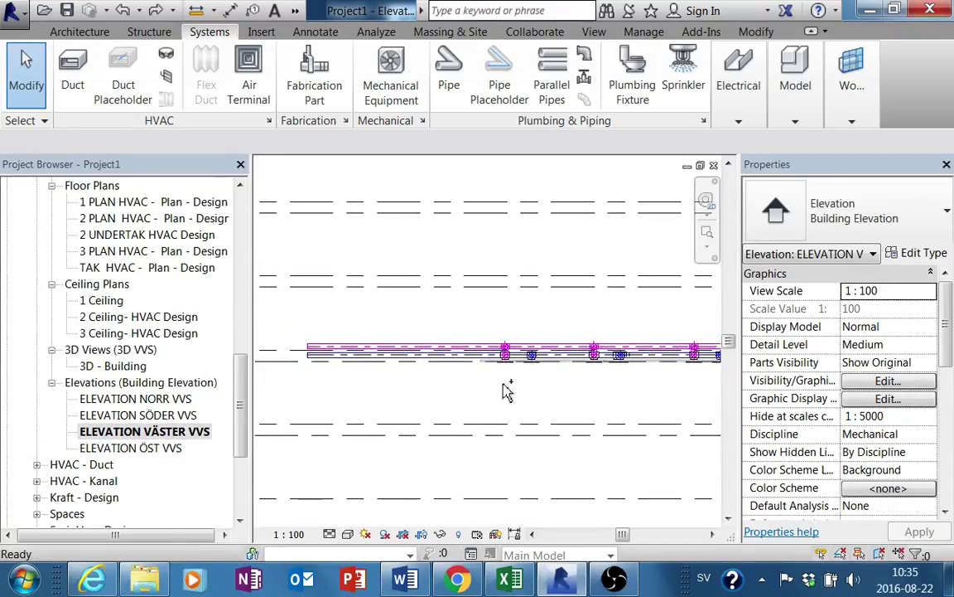
{"action": "middle_click_drag", "start_coordinate": [519, 335], "coordinate": [616, 392]}
{"action": "scroll", "coordinate": [580, 348], "scroll_direction": "down", "scroll_amount": 2}
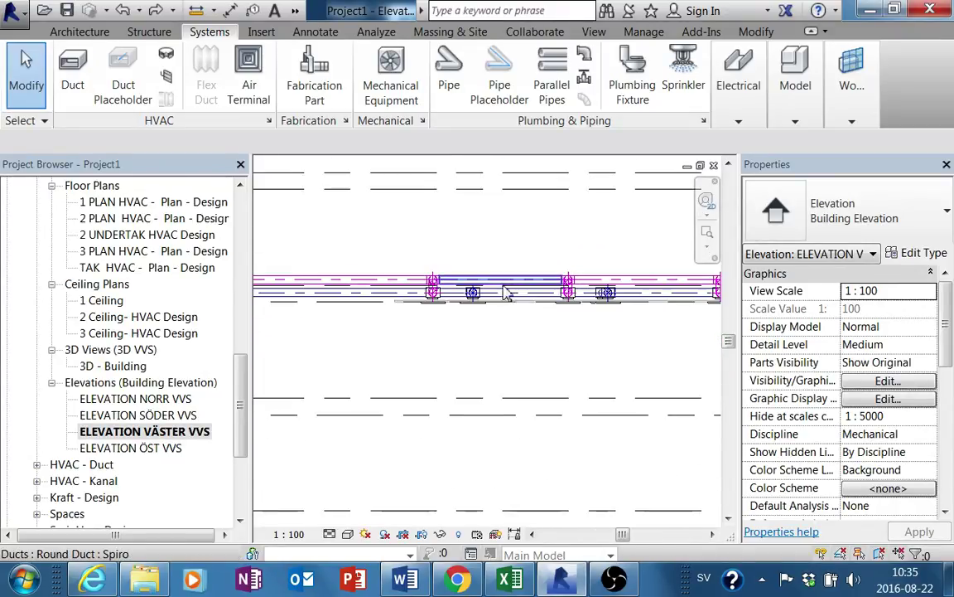
{"action": "middle_click_drag", "start_coordinate": [537, 326], "coordinate": [652, 283]}
{"action": "scroll", "coordinate": [652, 283], "scroll_direction": "up", "scroll_amount": 2}
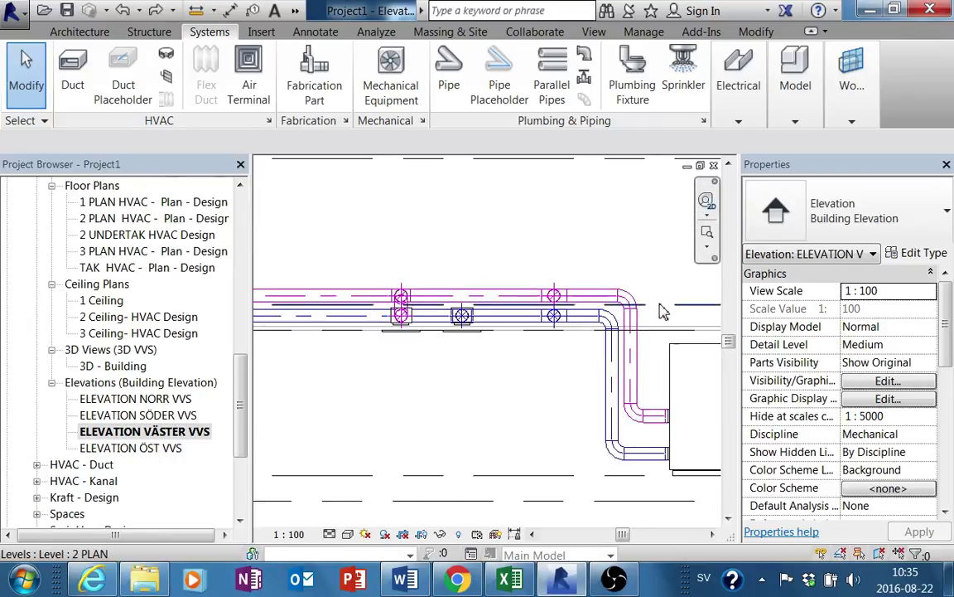
{"action": "left_click", "coordinate": [648, 327]}
{"action": "left_click", "coordinate": [655, 335]}
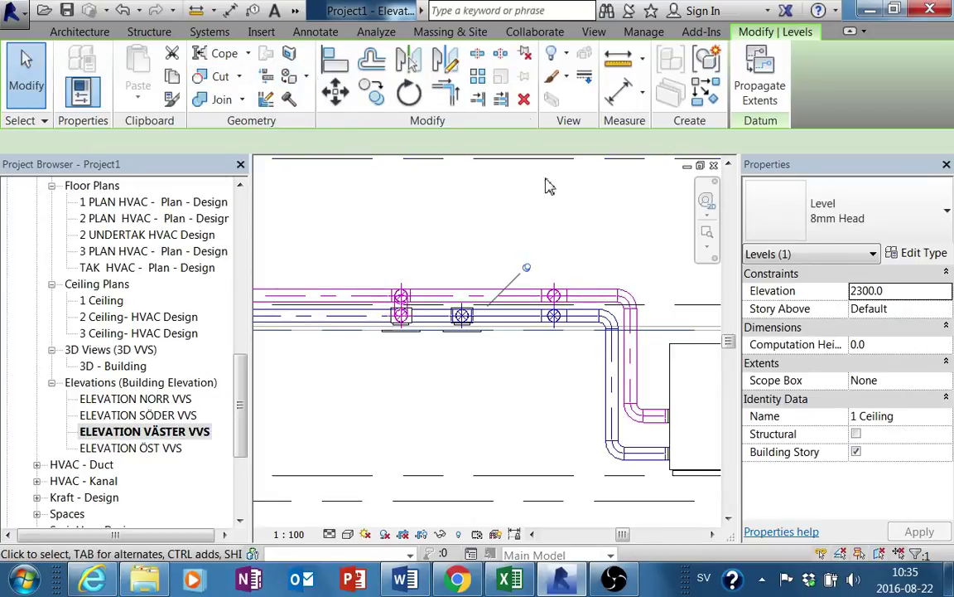
- Nudge level 2 PLAN upward step by step, removing constraints so its ducts follow
{"action": "middle_click_drag", "start_coordinate": [596, 278], "coordinate": [530, 278]}
{"action": "left_click", "coordinate": [589, 330]}
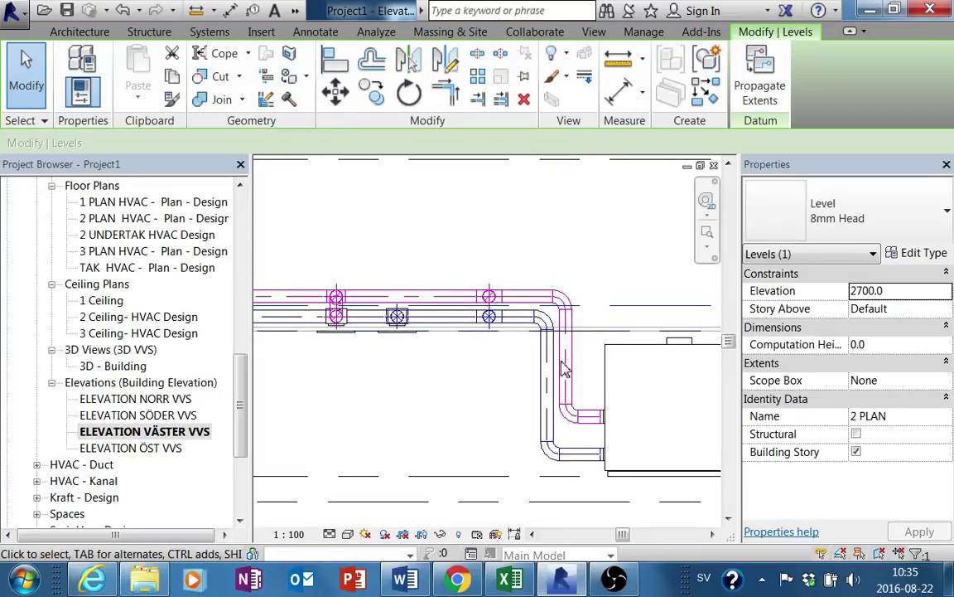
{"action": "key", "text": "Up"}
{"action": "left_click", "coordinate": [638, 538]}
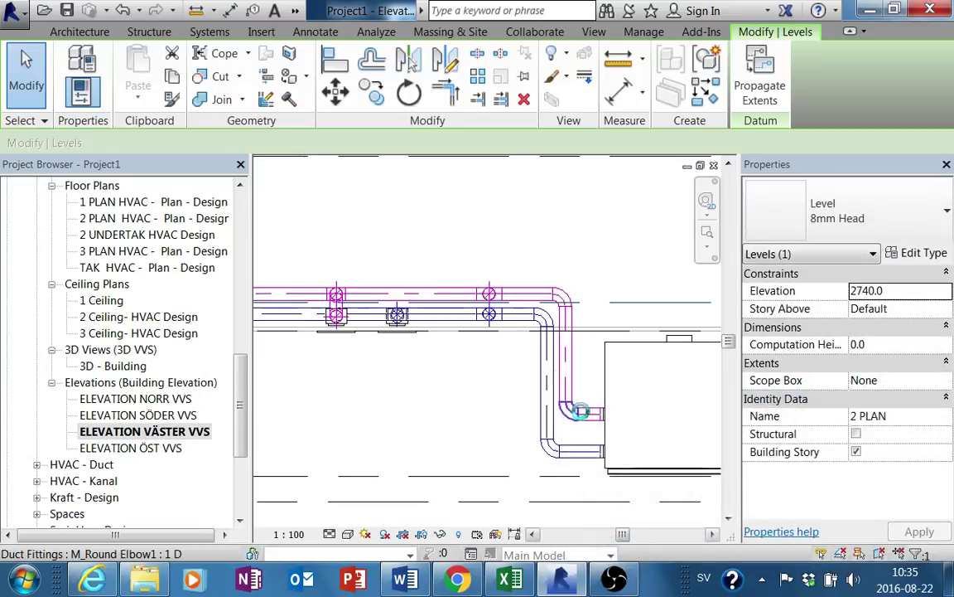
{"action": "key", "text": "Up"}
{"action": "key", "text": "Up"}
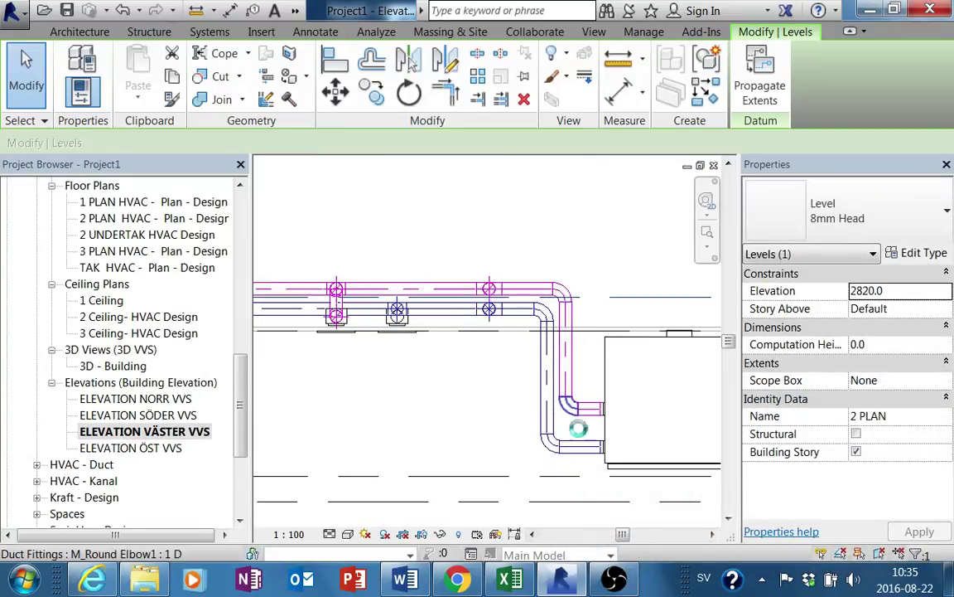
{"action": "scroll", "coordinate": [530, 377], "scroll_direction": "down", "scroll_amount": 2}
{"action": "key", "text": "Up"}
{"action": "key", "text": "Up"}
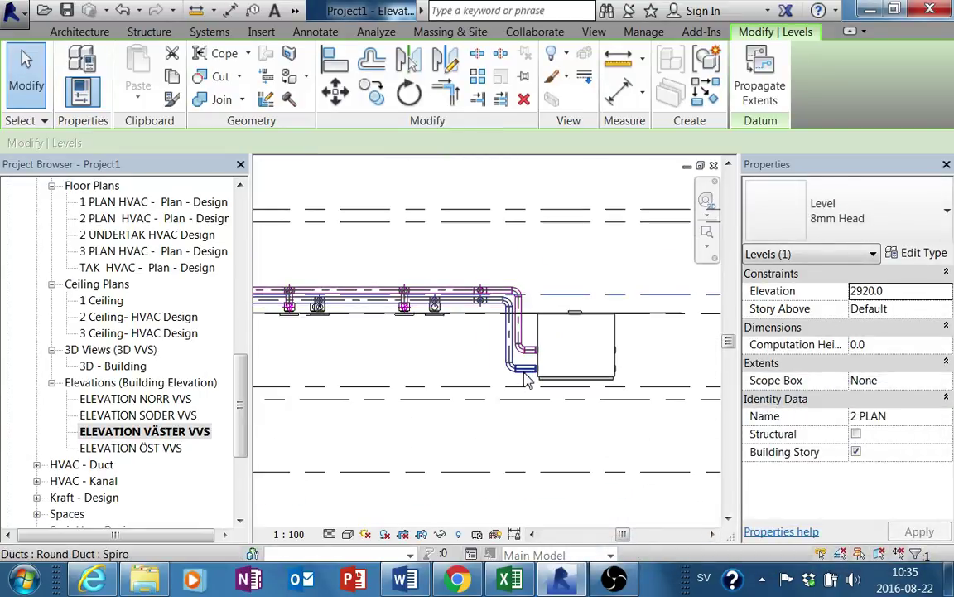
{"action": "key", "text": "Up"}
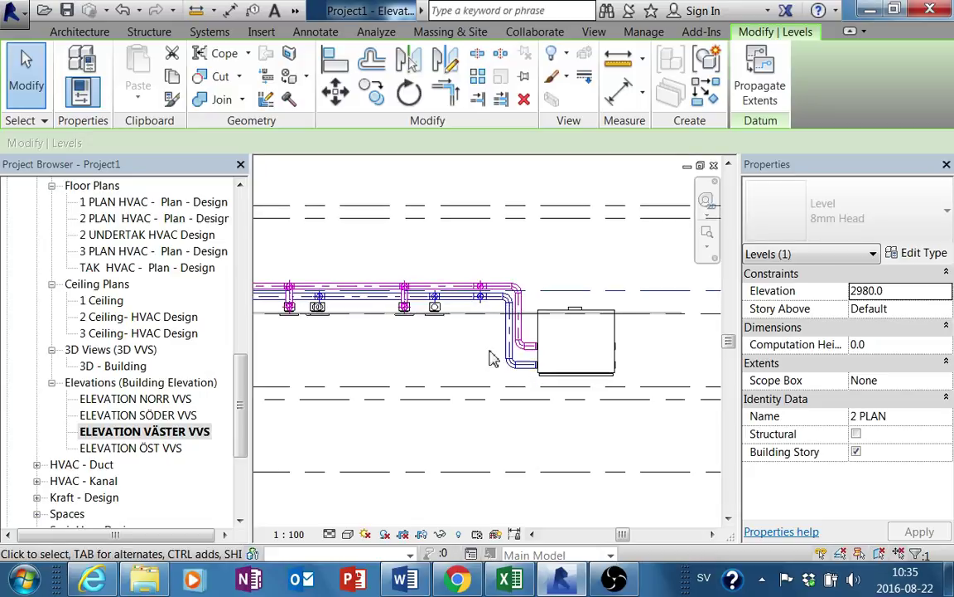
- Select the short return-air duct and switch to the 3D Building view
{"action": "left_click", "coordinate": [454, 291]}
{"action": "middle_click_drag", "start_coordinate": [551, 273], "coordinate": [590, 264]}
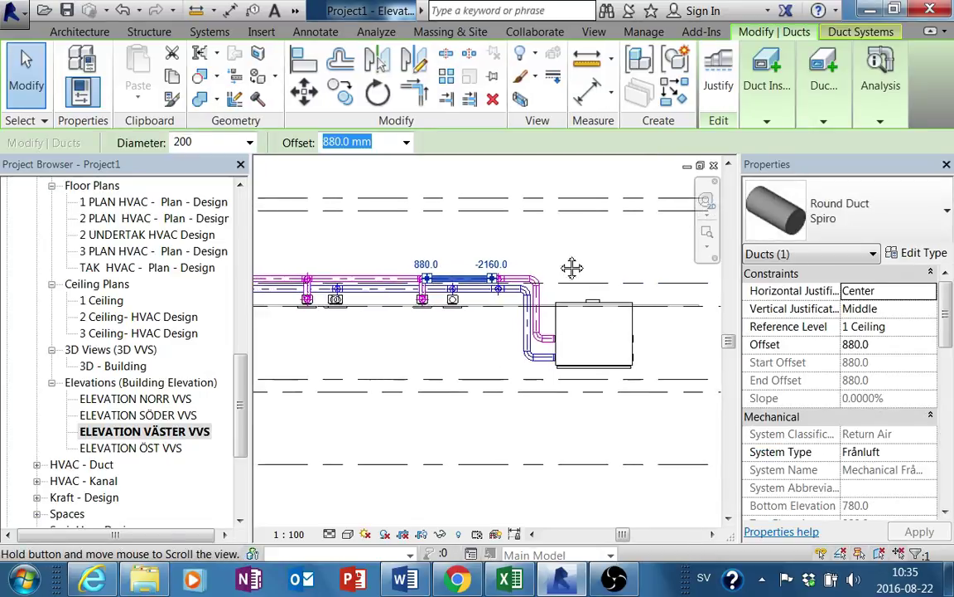
{"action": "scroll", "coordinate": [566, 294], "scroll_direction": "up", "scroll_amount": 1}
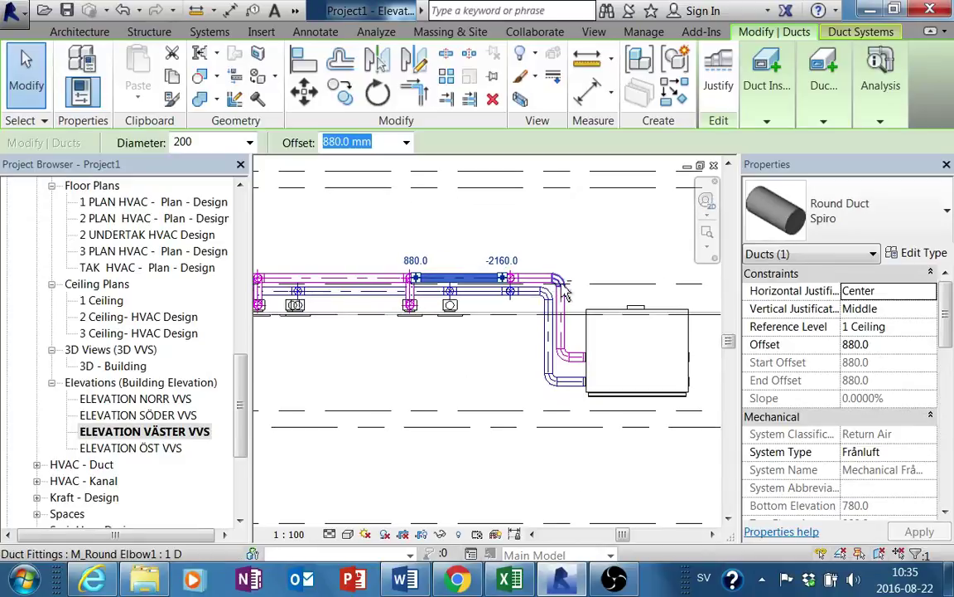
{"action": "double_click", "coordinate": [116, 366]}
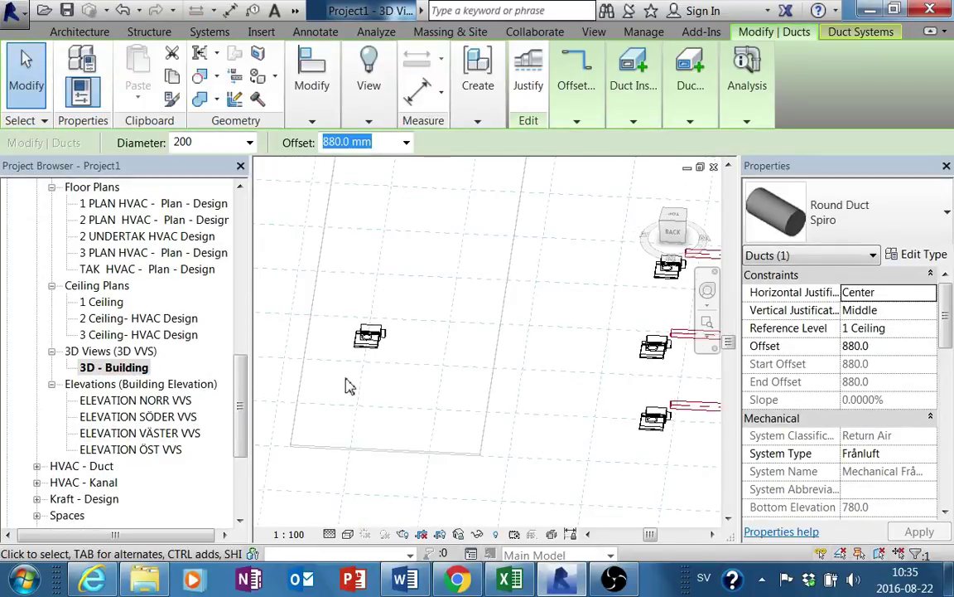
{"action": "mouse_move", "coordinate": [348, 385]}
{"action": "middle_mouse_down", "text": "shift"}
{"action": "mouse_move", "coordinate": [504, 387]}
{"action": "mouse_move", "coordinate": [493, 395]}
{"action": "middle_mouse_up", "text": "shift"}
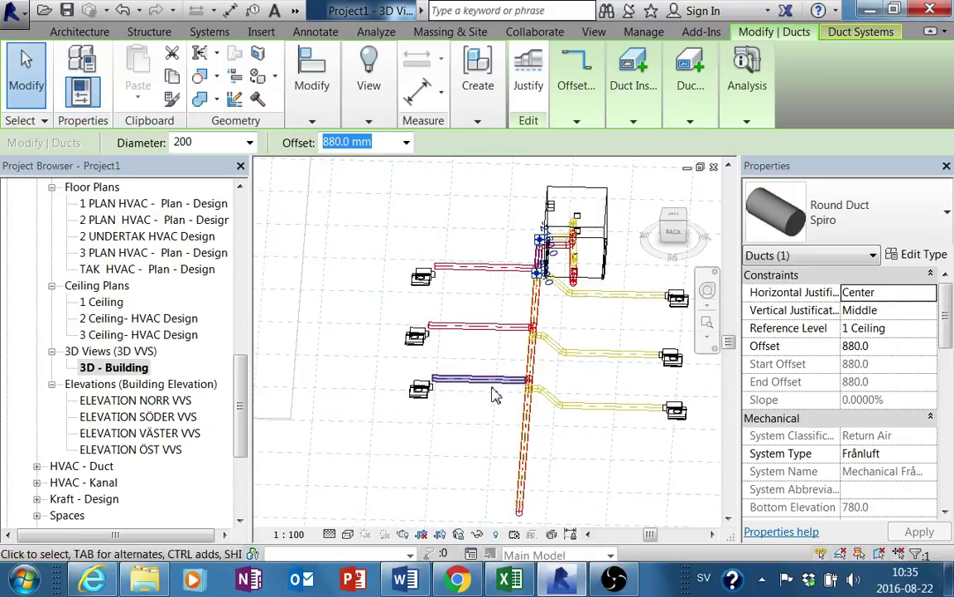
{"action": "scroll", "coordinate": [493, 395], "scroll_direction": "up", "scroll_amount": 2}
{"action": "left_click", "coordinate": [496, 383]}
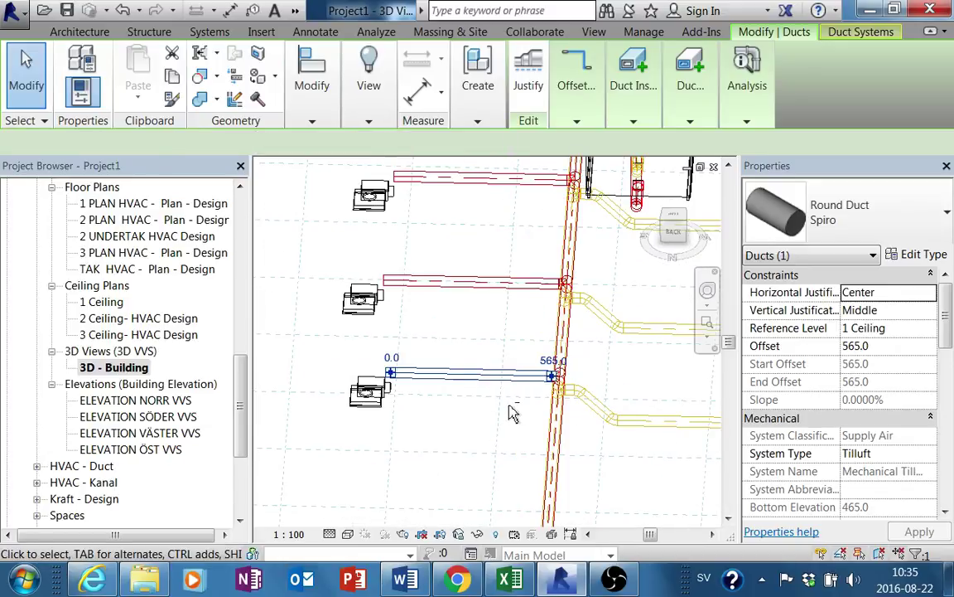
{"action": "mouse_move", "coordinate": [514, 410]}
{"action": "middle_mouse_down", "text": "shift"}
{"action": "mouse_move", "coordinate": [511, 328]}
{"action": "mouse_move", "coordinate": [625, 441]}
{"action": "middle_mouse_up", "text": "shift"}
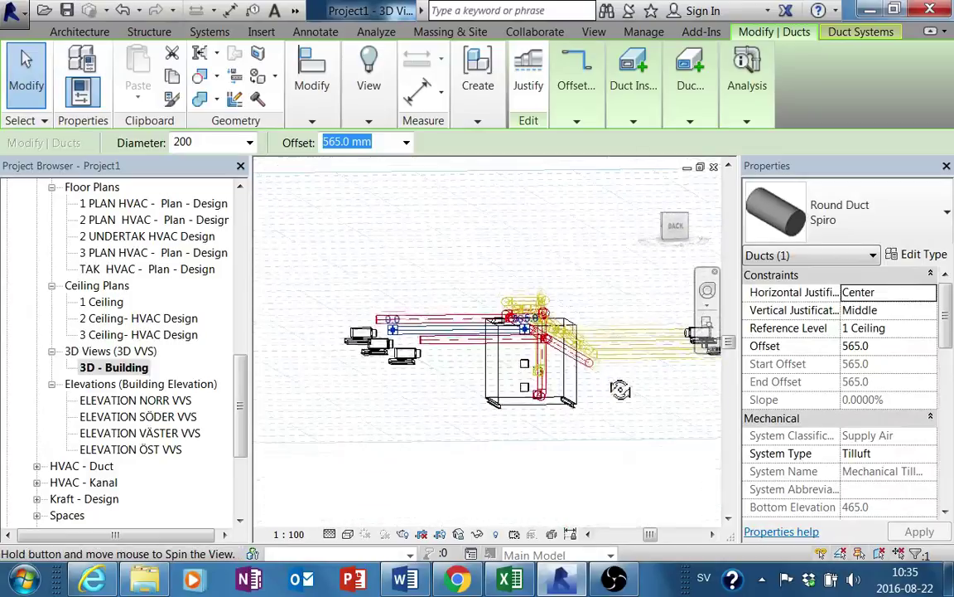
{"action": "middle_click_drag", "start_coordinate": [625, 441], "coordinate": [607, 384], "text": "shift"}
{"action": "key", "text": "Escape"}
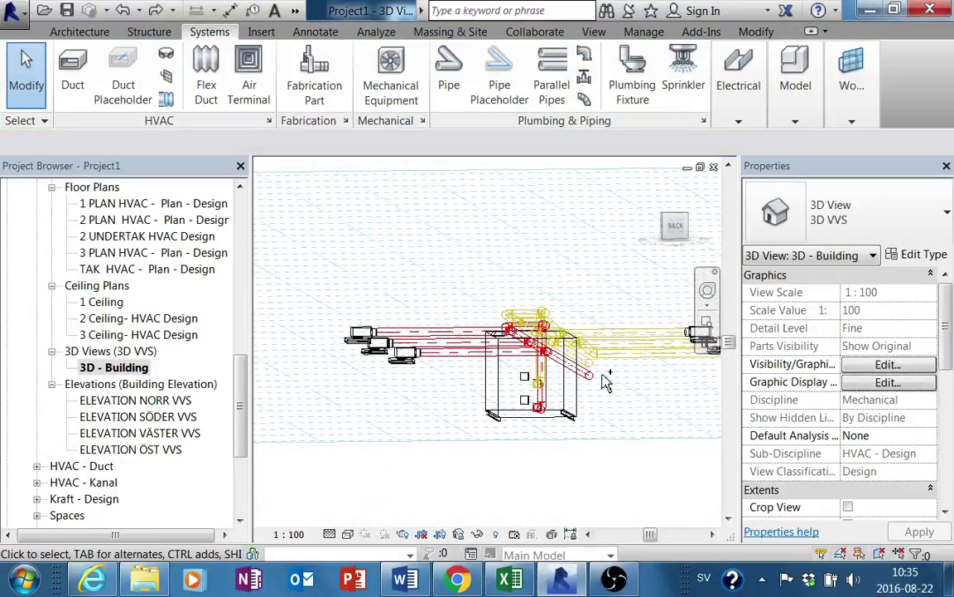
{"action": "middle_click_drag", "start_coordinate": [485, 383], "coordinate": [370, 373], "text": "shift"}
{"action": "scroll", "coordinate": [370, 418], "scroll_direction": "up", "scroll_amount": 3}
{"action": "scroll", "coordinate": [292, 367], "scroll_direction": "up", "scroll_amount": 2}
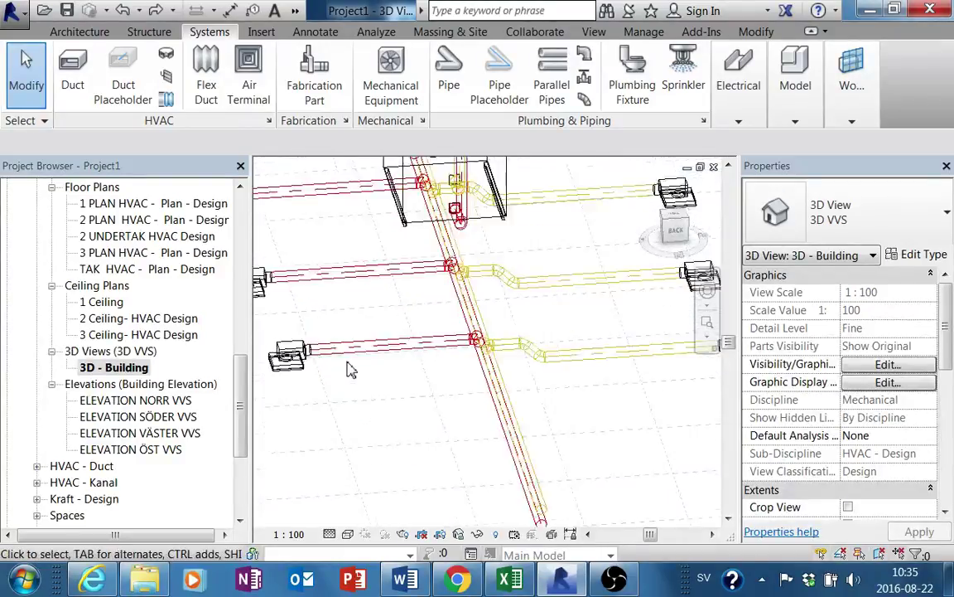
{"action": "scroll", "coordinate": [420, 352], "scroll_direction": "up", "scroll_amount": 2}
{"action": "middle_click_drag", "start_coordinate": [420, 351], "coordinate": [495, 394], "text": "shift"}
{"action": "scroll", "coordinate": [495, 395], "scroll_direction": "down", "scroll_amount": 3}
{"action": "scroll", "coordinate": [494, 394], "scroll_direction": "down", "scroll_amount": 3}
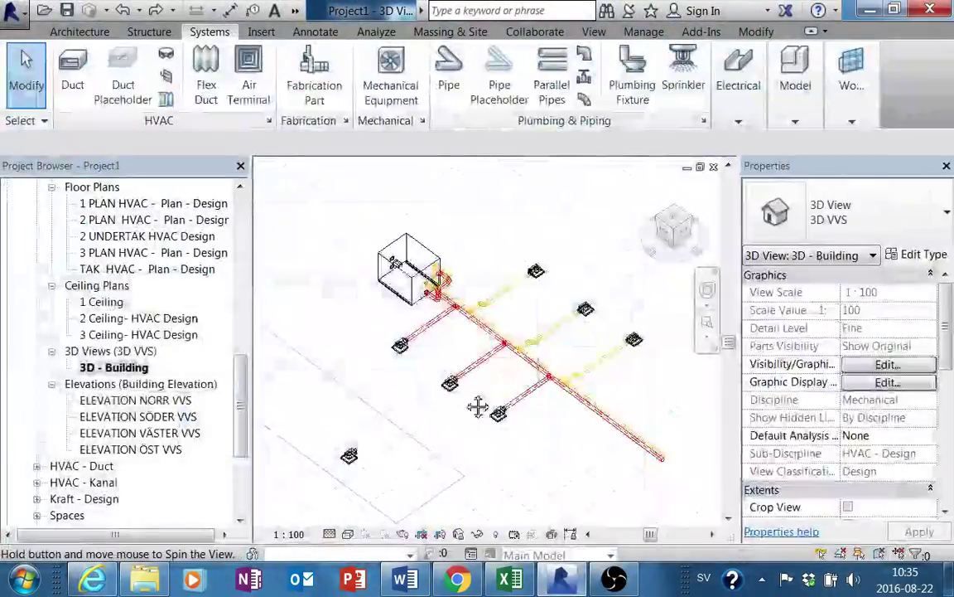
{"action": "middle_click_drag", "start_coordinate": [491, 343], "coordinate": [464, 356], "text": "shift"}
{"action": "scroll", "coordinate": [390, 381], "scroll_direction": "up", "scroll_amount": 2}
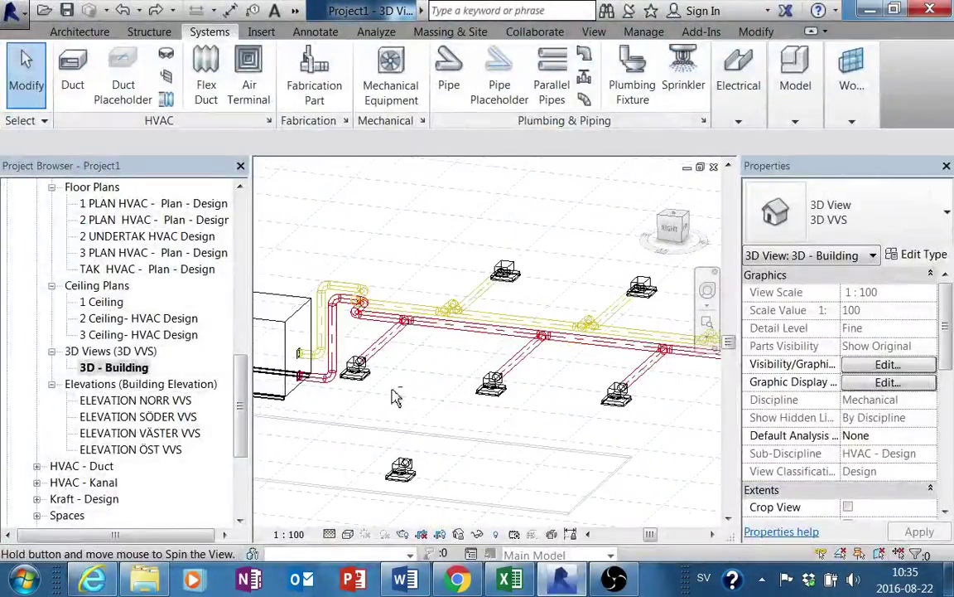
{"action": "scroll", "coordinate": [380, 377], "scroll_direction": "up", "scroll_amount": 2}
{"action": "left_click", "coordinate": [368, 379]}
{"action": "middle_click_drag", "start_coordinate": [368, 378], "coordinate": [362, 423], "text": "shift"}
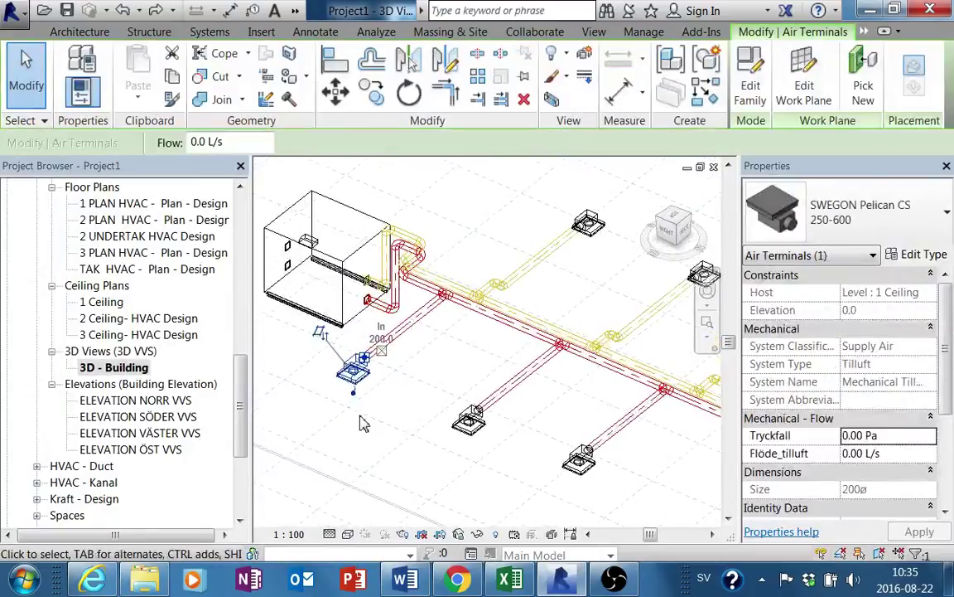
- Nudge the supply terminal along its duct and orbit, closing the accidentally opened help page
{"action": "left_click_drag", "start_coordinate": [362, 374], "coordinate": [359, 383]}
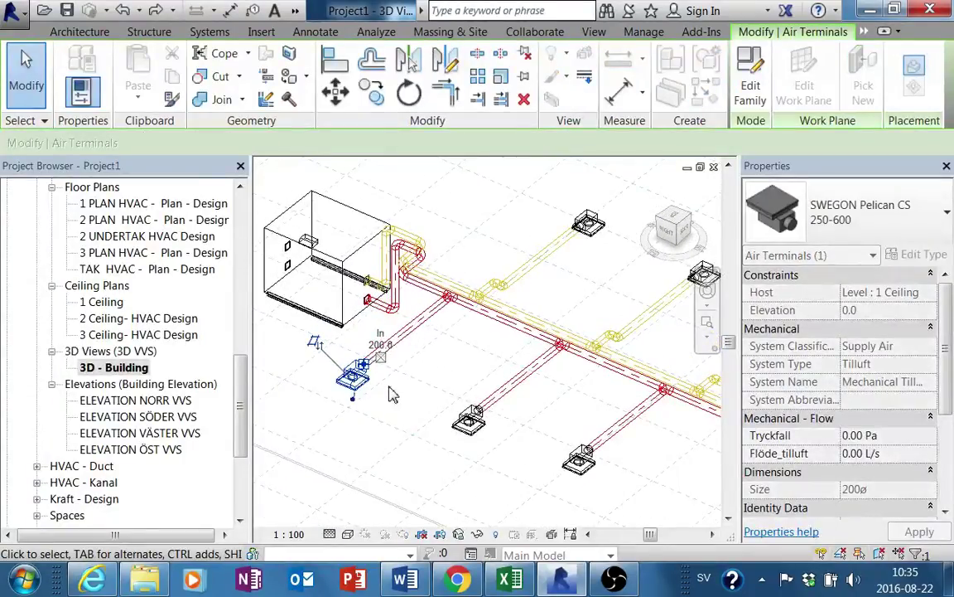
{"action": "middle_click_drag", "start_coordinate": [398, 380], "coordinate": [462, 424], "text": "shift"}
{"action": "key", "text": "F1"}
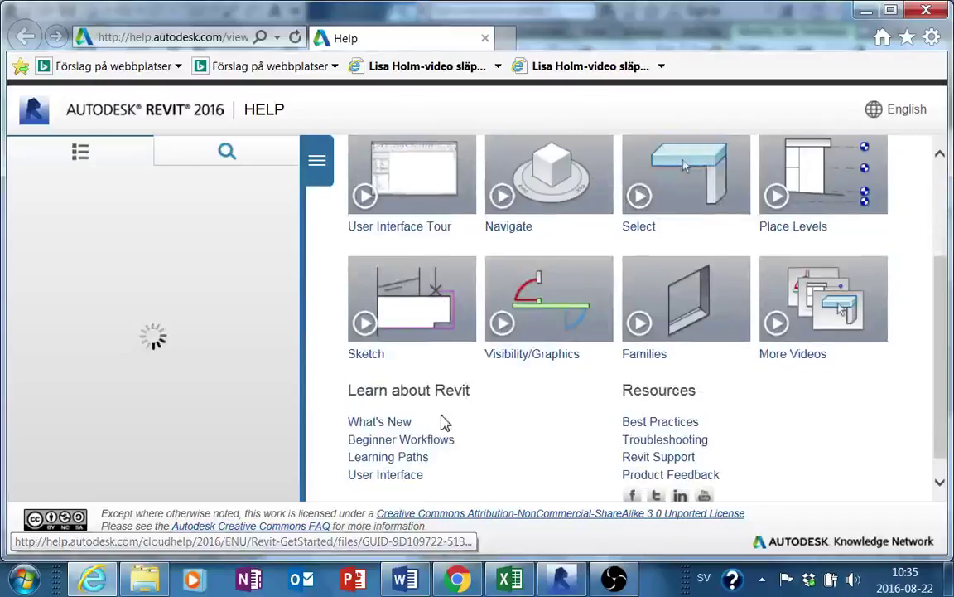
{"action": "left_click", "coordinate": [867, 10]}
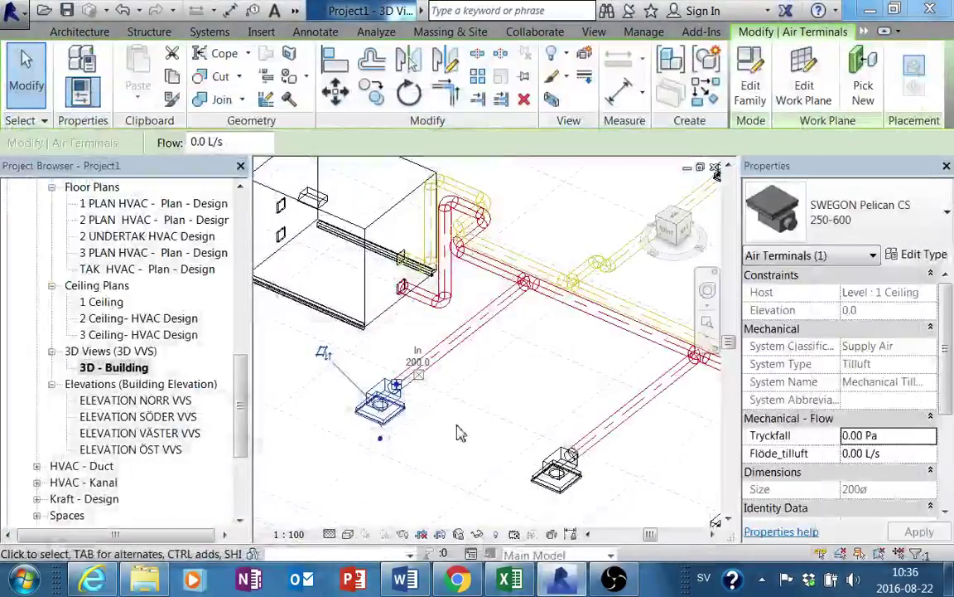
{"action": "middle_click_drag", "start_coordinate": [486, 415], "coordinate": [503, 377], "text": "shift"}
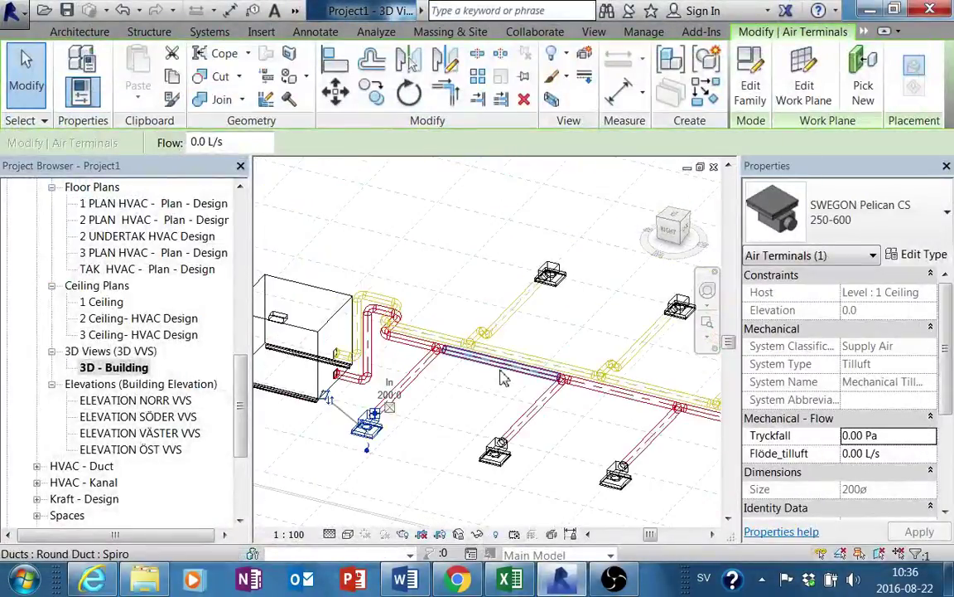
- Drag the Pelican ES 250-600 return-air terminals to new spots, stretching their ducts, then deselect
{"action": "mouse_move", "coordinate": [551, 275]}
{"action": "left_mouse_down"}
{"action": "mouse_move", "coordinate": [550, 234]}
{"action": "mouse_move", "coordinate": [579, 283]}
{"action": "mouse_move", "coordinate": [617, 232]}
{"action": "left_mouse_up"}
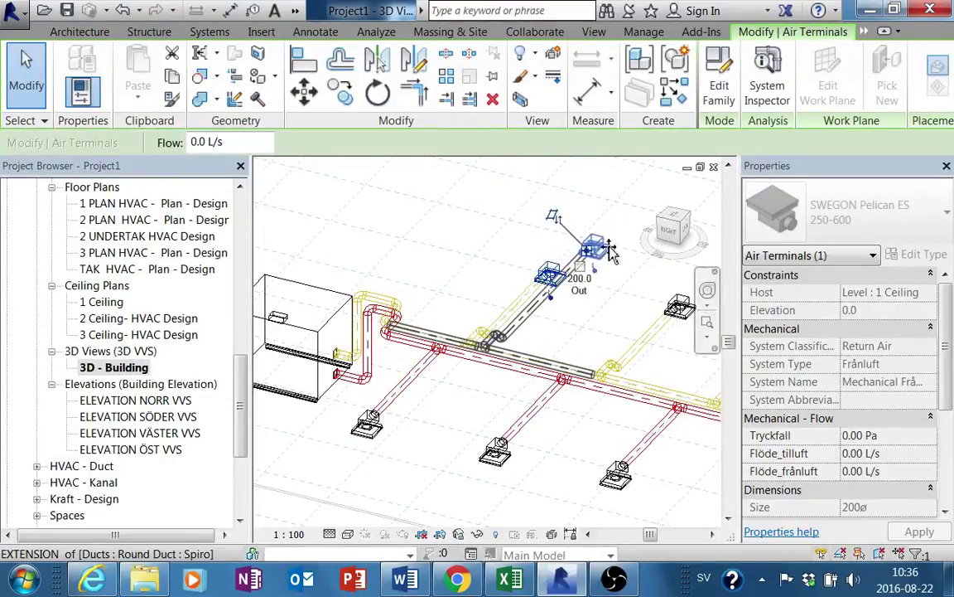
{"action": "mouse_move", "coordinate": [572, 285]}
{"action": "left_mouse_down"}
{"action": "mouse_move", "coordinate": [594, 285]}
{"action": "mouse_move", "coordinate": [582, 235]}
{"action": "left_mouse_up"}
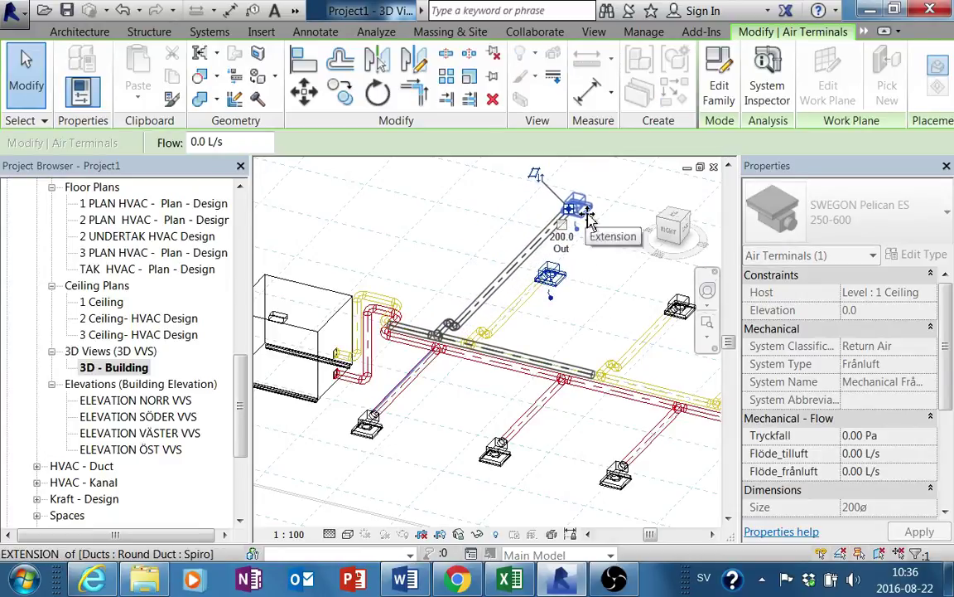
{"action": "middle_click_drag", "start_coordinate": [571, 221], "coordinate": [497, 232], "text": "shift"}
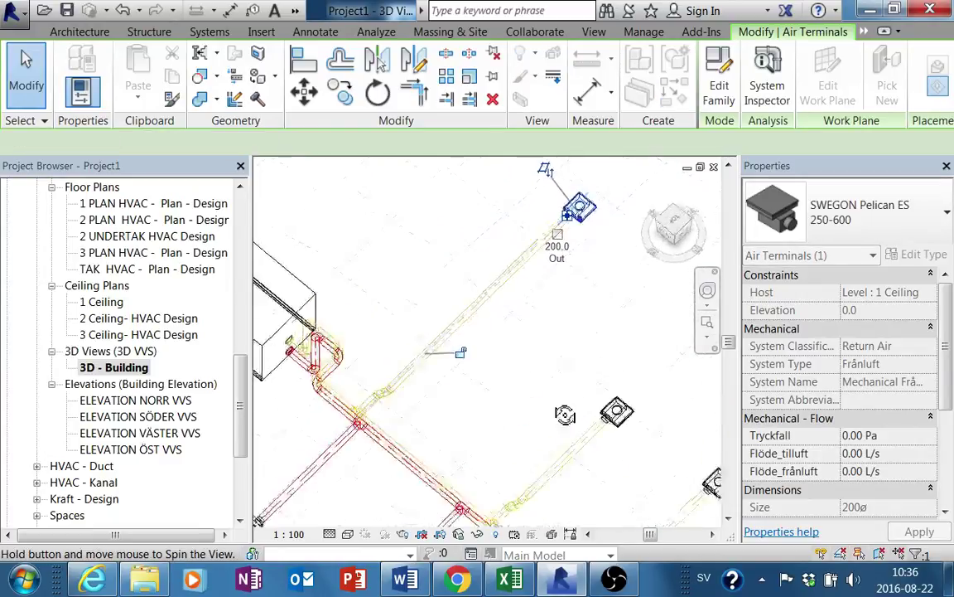
{"action": "mouse_move", "coordinate": [523, 424]}
{"action": "middle_mouse_down", "text": "shift"}
{"action": "mouse_move", "coordinate": [559, 349]}
{"action": "mouse_move", "coordinate": [536, 287]}
{"action": "middle_mouse_up", "text": "shift"}
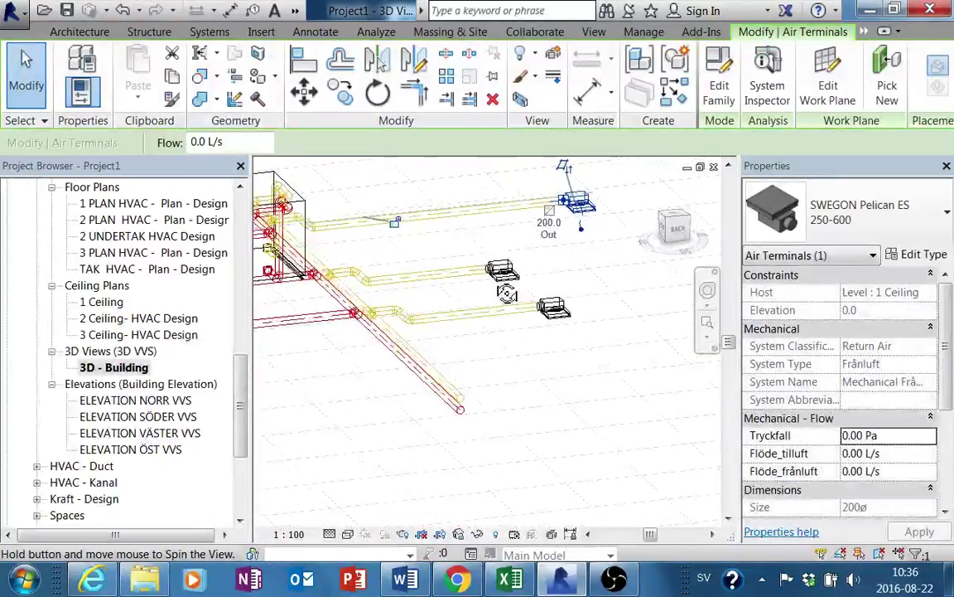
{"action": "left_click_drag", "start_coordinate": [578, 207], "coordinate": [481, 295]}
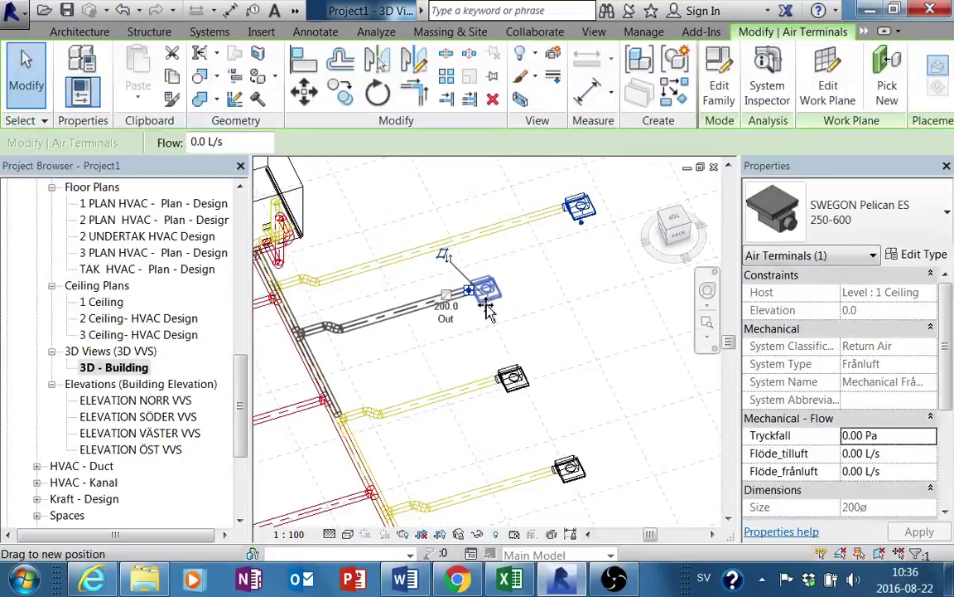
{"action": "left_click", "coordinate": [531, 314]}
{"action": "middle_click_drag", "start_coordinate": [531, 314], "coordinate": [485, 298], "text": "shift"}
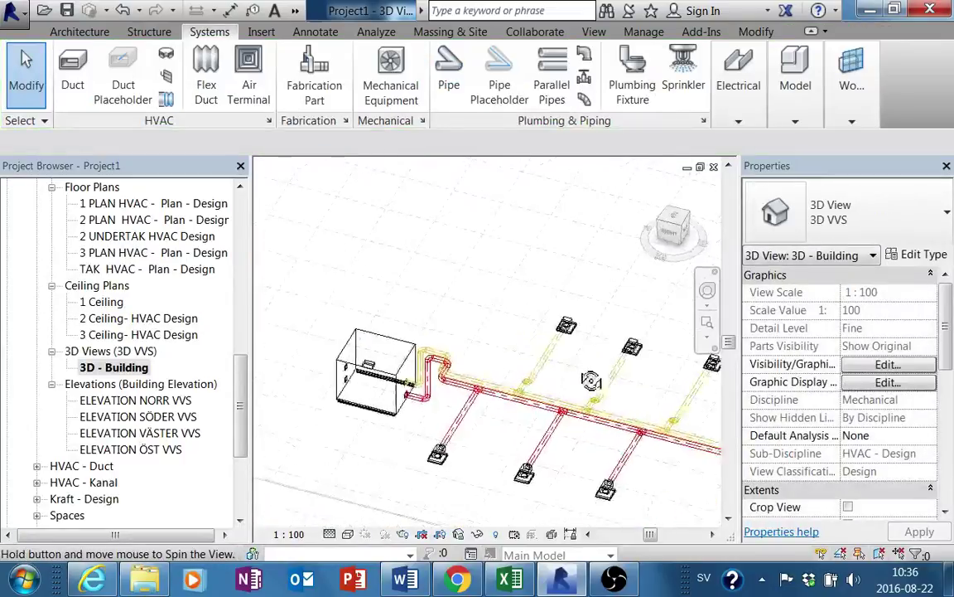
- Turn the dead-end round tee at the end of the supply duct into an elbow
{"action": "scroll", "coordinate": [522, 352], "scroll_direction": "up", "scroll_amount": 1}
{"action": "scroll", "coordinate": [526, 354], "scroll_direction": "up", "scroll_amount": 1}
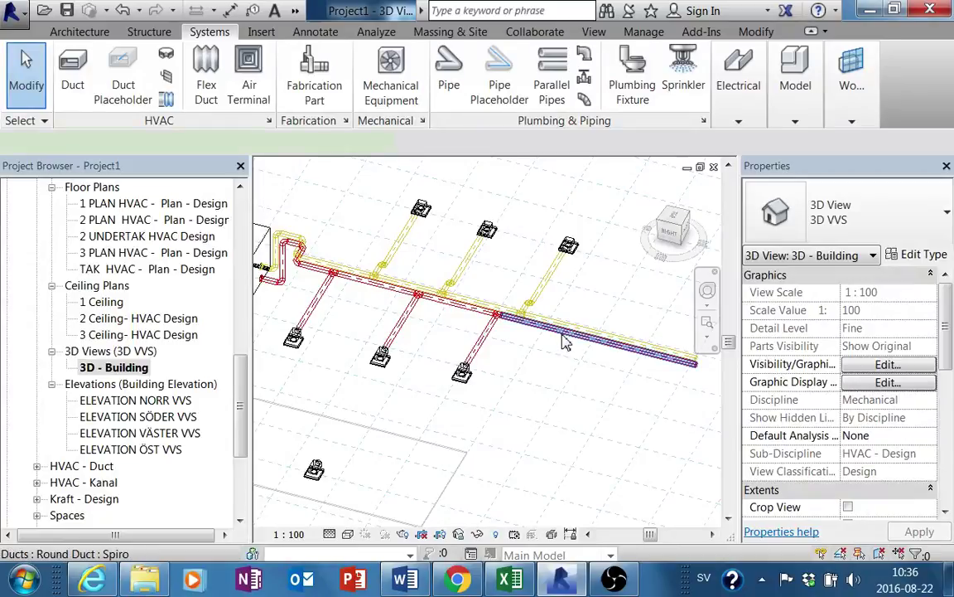
{"action": "left_click", "coordinate": [560, 333]}
{"action": "key", "text": "Escape"}
{"action": "scroll", "coordinate": [551, 331], "scroll_direction": "up", "scroll_amount": 1}
{"action": "scroll", "coordinate": [506, 316], "scroll_direction": "up", "scroll_amount": 2}
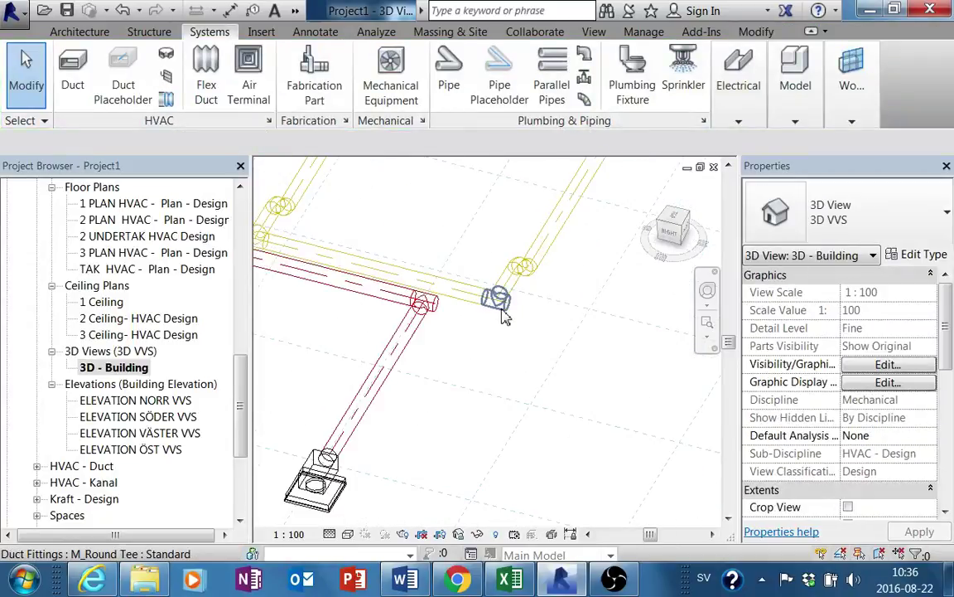
{"action": "left_click", "coordinate": [500, 300]}
{"action": "left_click", "coordinate": [528, 254]}
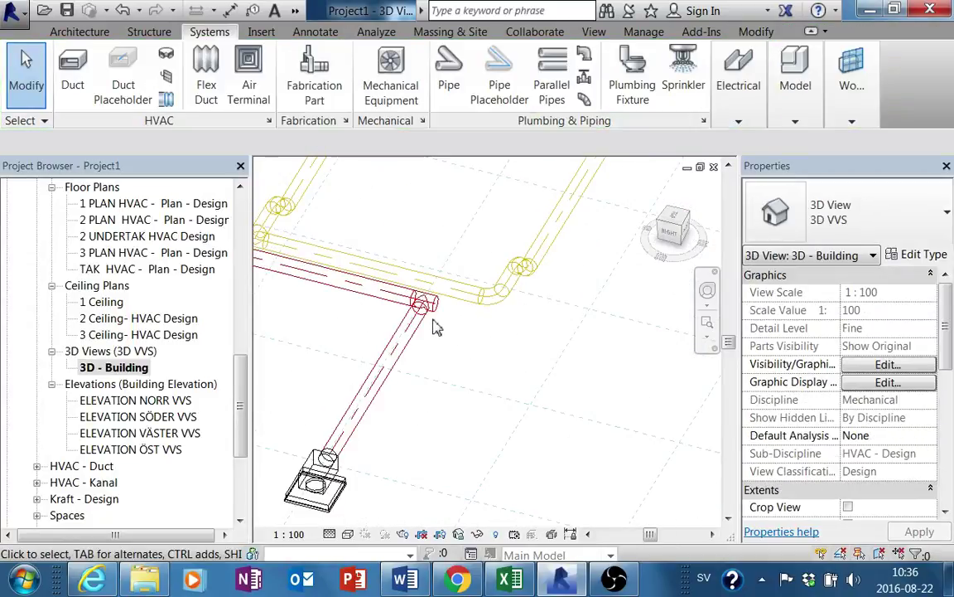
- Convert the other dead-end round tee into an elbow and view the whole duct system
{"action": "left_click", "coordinate": [445, 314]}
{"action": "left_click", "coordinate": [461, 320]}
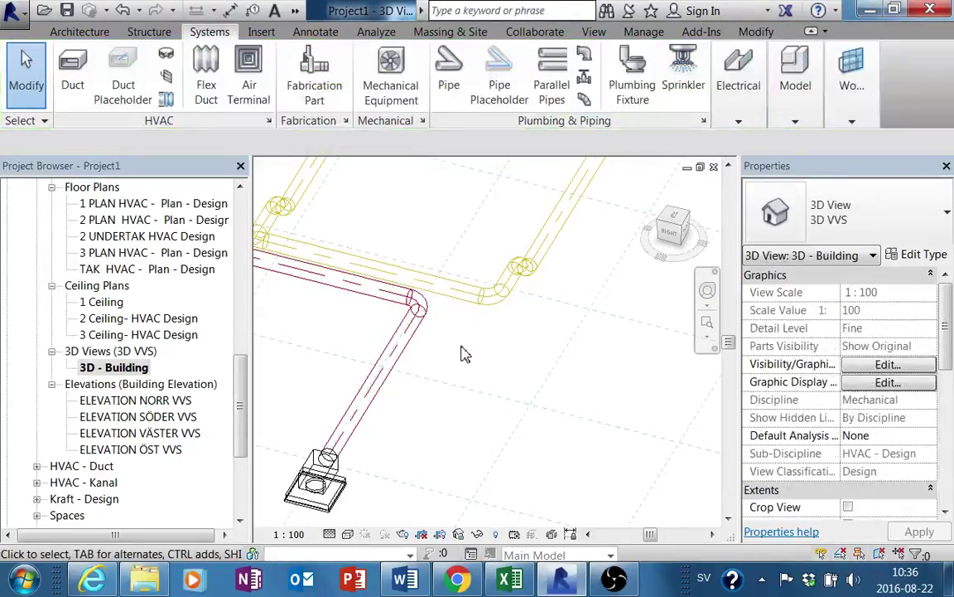
{"action": "scroll", "coordinate": [464, 354], "scroll_direction": "down", "scroll_amount": 3}
{"action": "mouse_move", "coordinate": [512, 362]}
{"action": "middle_mouse_down", "text": "shift"}
{"action": "mouse_move", "coordinate": [559, 356]}
{"action": "mouse_move", "coordinate": [530, 364]}
{"action": "mouse_move", "coordinate": [543, 362]}
{"action": "mouse_move", "coordinate": [576, 338]}
{"action": "middle_mouse_up", "text": "shift"}
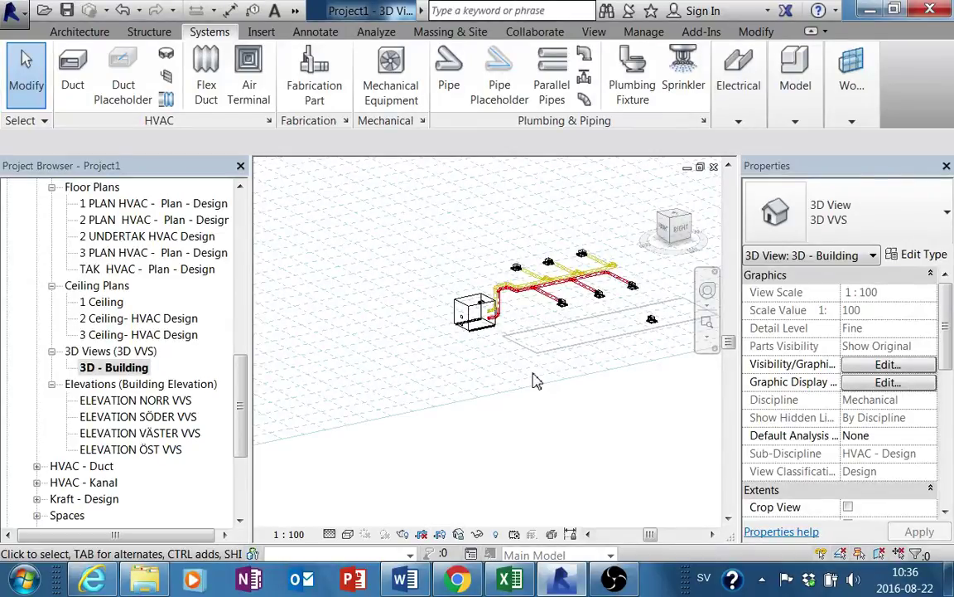
{"action": "mouse_move", "coordinate": [535, 381]}
{"action": "middle_mouse_down", "text": "shift"}
{"action": "mouse_move", "coordinate": [564, 319]}
{"action": "mouse_move", "coordinate": [603, 366]}
{"action": "mouse_move", "coordinate": [569, 336]}
{"action": "mouse_move", "coordinate": [511, 375]}
{"action": "mouse_move", "coordinate": [553, 389]}
{"action": "middle_mouse_up", "text": "shift"}
{"action": "left_click", "coordinate": [569, 336]}
{"action": "left_click", "coordinate": [545, 389]}
{"action": "scroll", "coordinate": [524, 343], "scroll_direction": "up", "scroll_amount": 2}
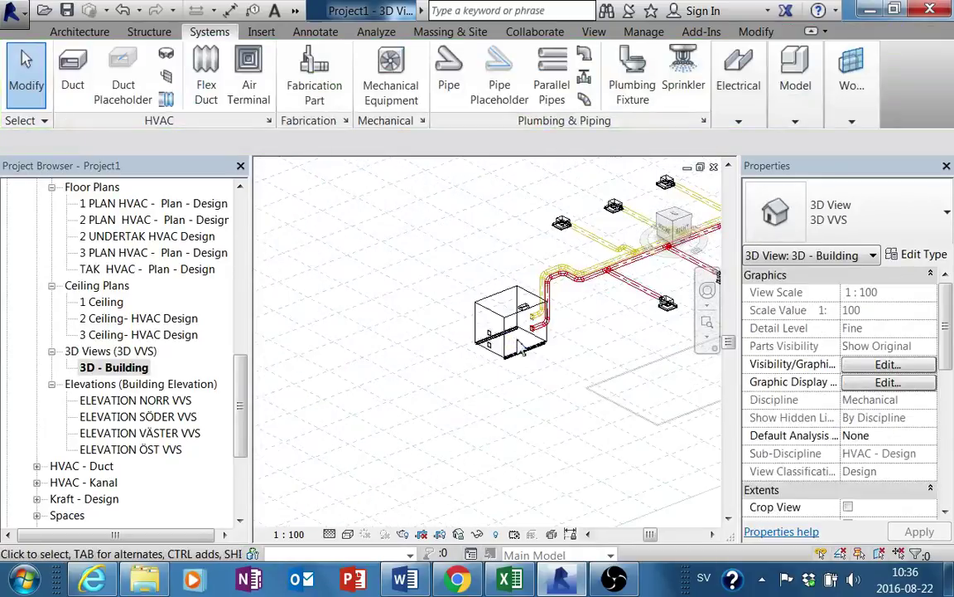
{"action": "mouse_move", "coordinate": [524, 348]}
{"action": "middle_mouse_down", "text": "shift"}
{"action": "mouse_move", "coordinate": [543, 383]}
{"action": "mouse_move", "coordinate": [534, 369]}
{"action": "middle_mouse_up", "text": "shift"}
{"action": "left_click", "coordinate": [535, 369]}
{"action": "scroll", "coordinate": [535, 369], "scroll_direction": "down", "scroll_amount": 2}
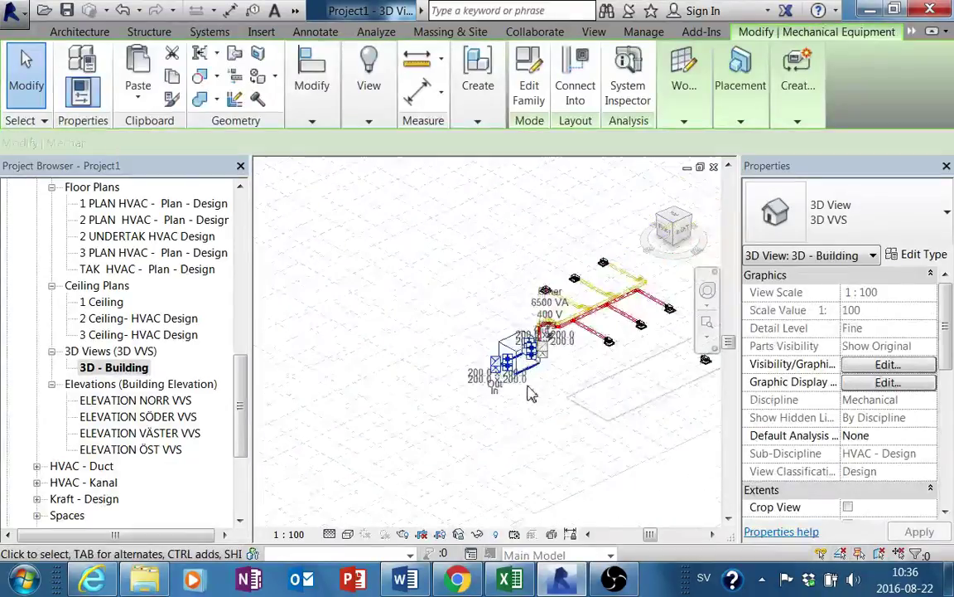
{"action": "scroll", "coordinate": [522, 414], "scroll_direction": "down", "scroll_amount": 2}
{"action": "left_click", "coordinate": [497, 424]}
{"action": "mouse_move", "coordinate": [497, 424]}
{"action": "middle_mouse_down", "text": "shift"}
{"action": "mouse_move", "coordinate": [518, 428]}
{"action": "mouse_move", "coordinate": [529, 401]}
{"action": "mouse_move", "coordinate": [508, 424]}
{"action": "middle_mouse_up", "text": "shift"}
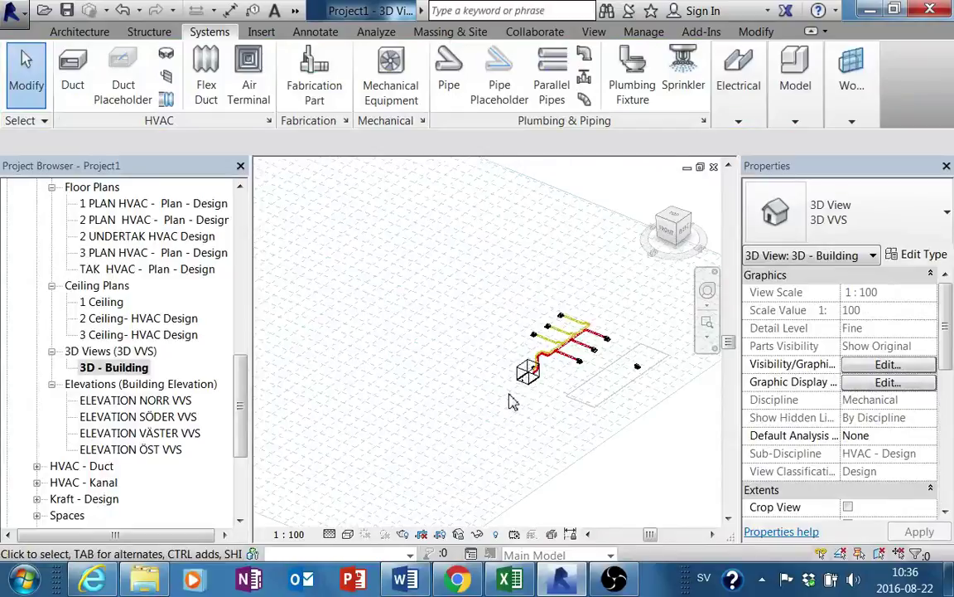
{"action": "scroll", "coordinate": [511, 402], "scroll_direction": "up", "scroll_amount": 2}
{"action": "scroll", "coordinate": [539, 385], "scroll_direction": "up", "scroll_amount": 2}
{"action": "middle_click_drag", "start_coordinate": [456, 449], "coordinate": [437, 443]}
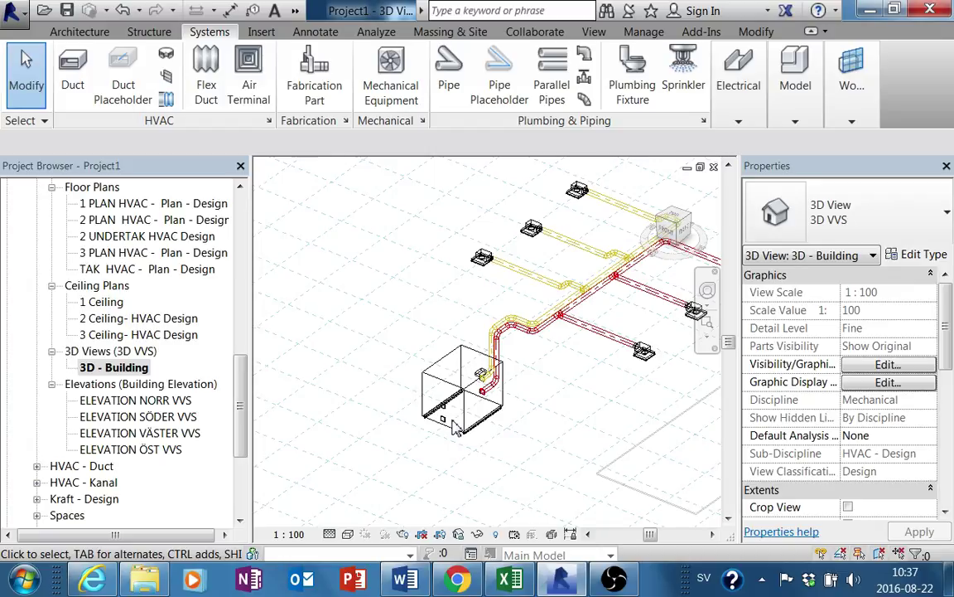
{"action": "mouse_move", "coordinate": [454, 423]}
{"action": "middle_mouse_down"}
{"action": "mouse_move", "coordinate": [484, 396]}
{"action": "mouse_move", "coordinate": [511, 458]}
{"action": "middle_mouse_up"}
{"action": "scroll", "coordinate": [488, 379], "scroll_direction": "down", "scroll_amount": 3}
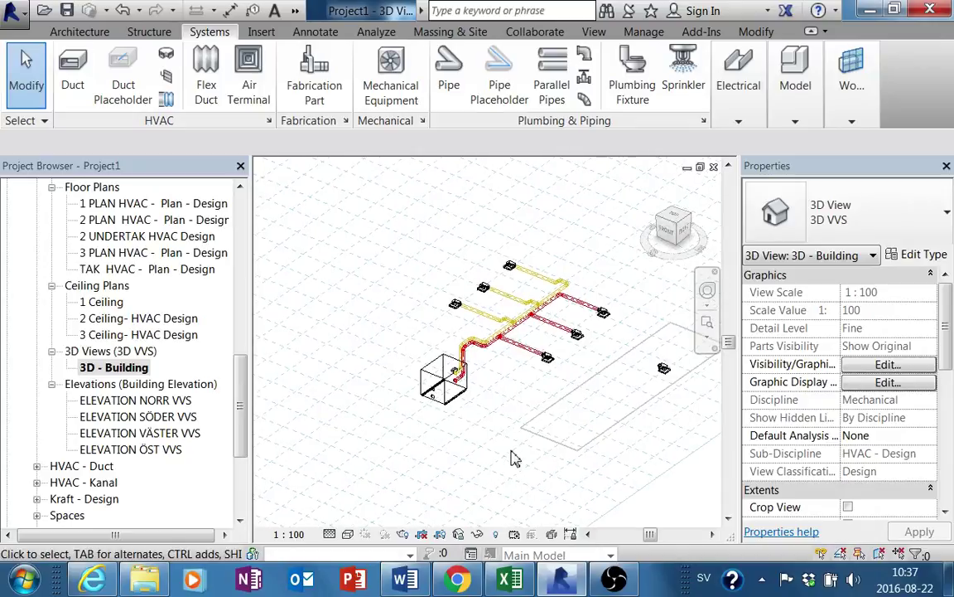